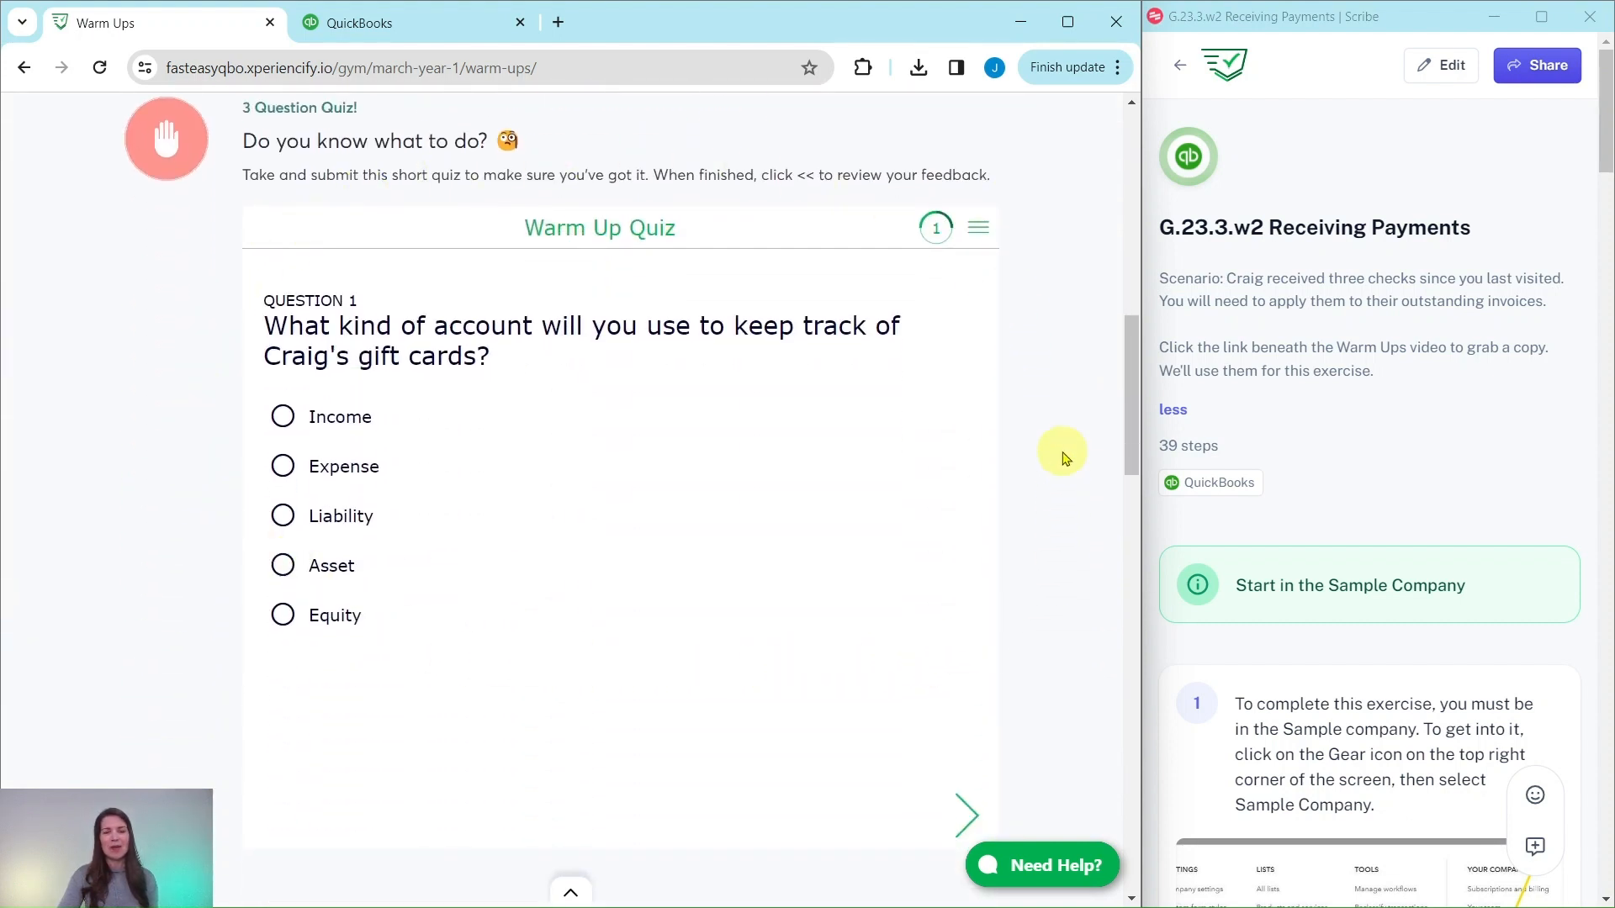
# Step: Examine the quiz and the hands-on practice exercises listed on the Warm Ups page
pyautogui.scroll(-7, 1049, 423)
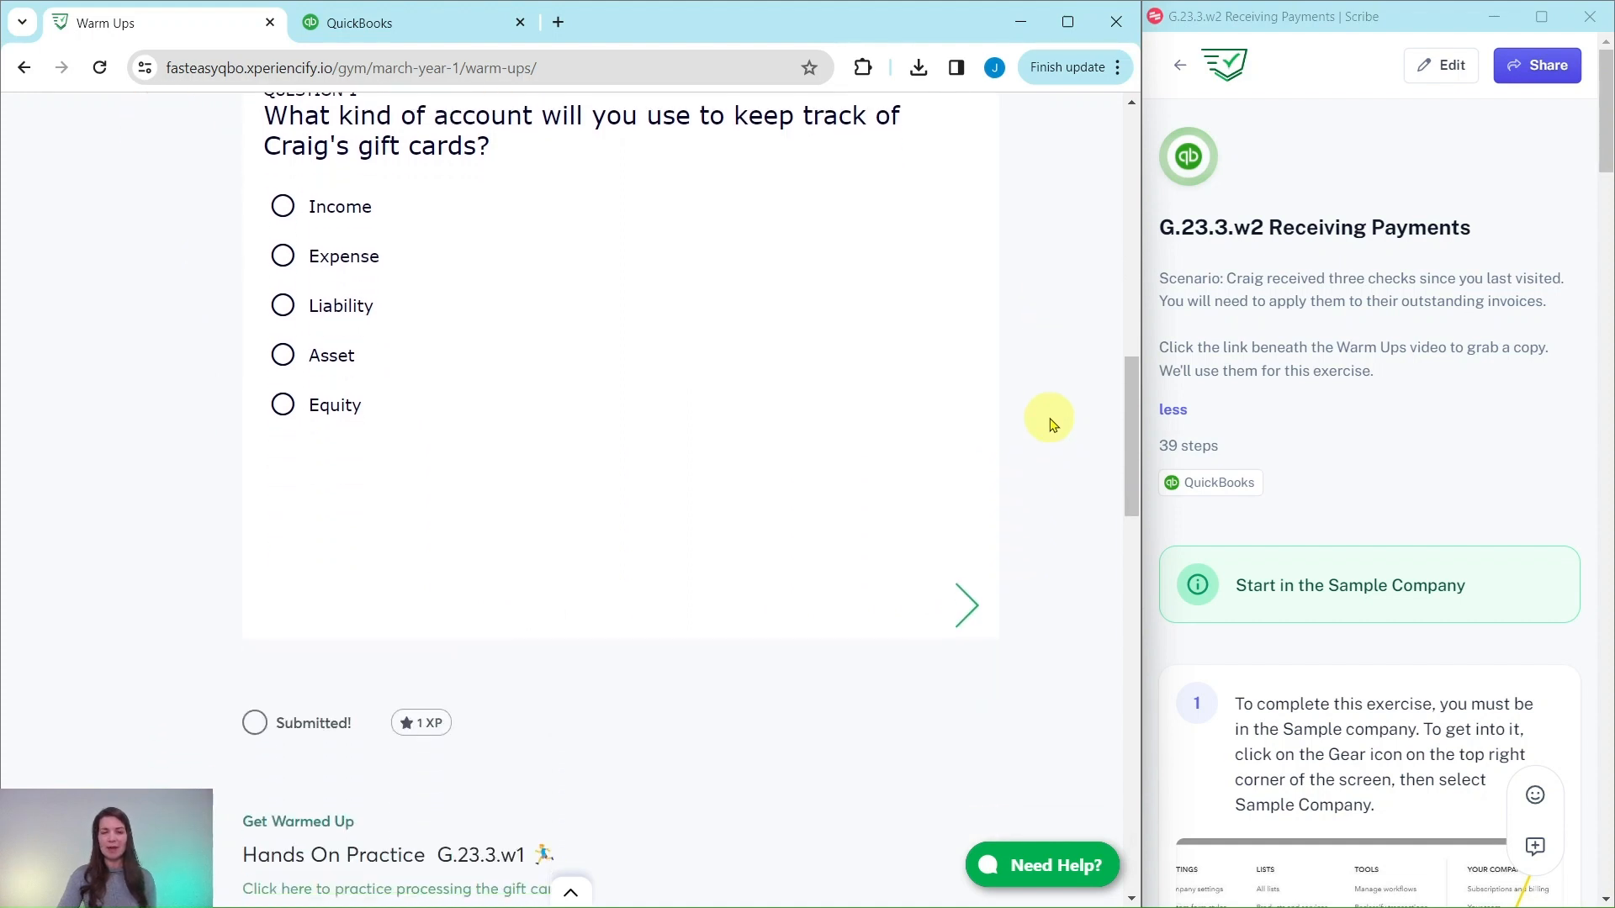
pyautogui.scroll(-2, 1049, 423)
pyautogui.scroll(-2, 1049, 423)
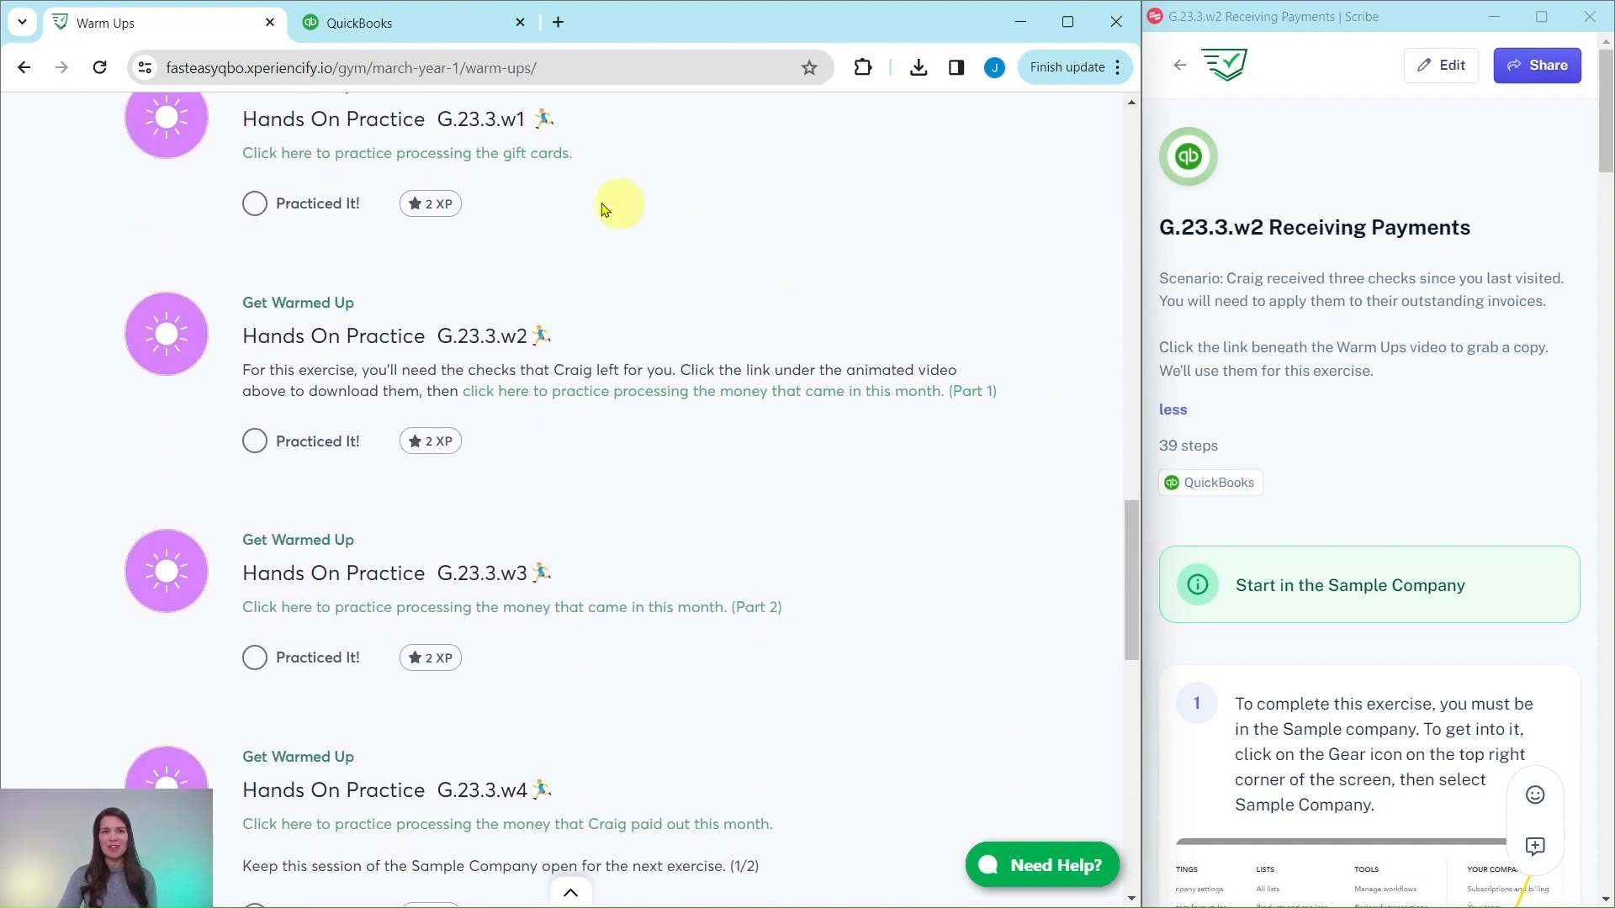
pyautogui.scroll(-7, 687, 749)
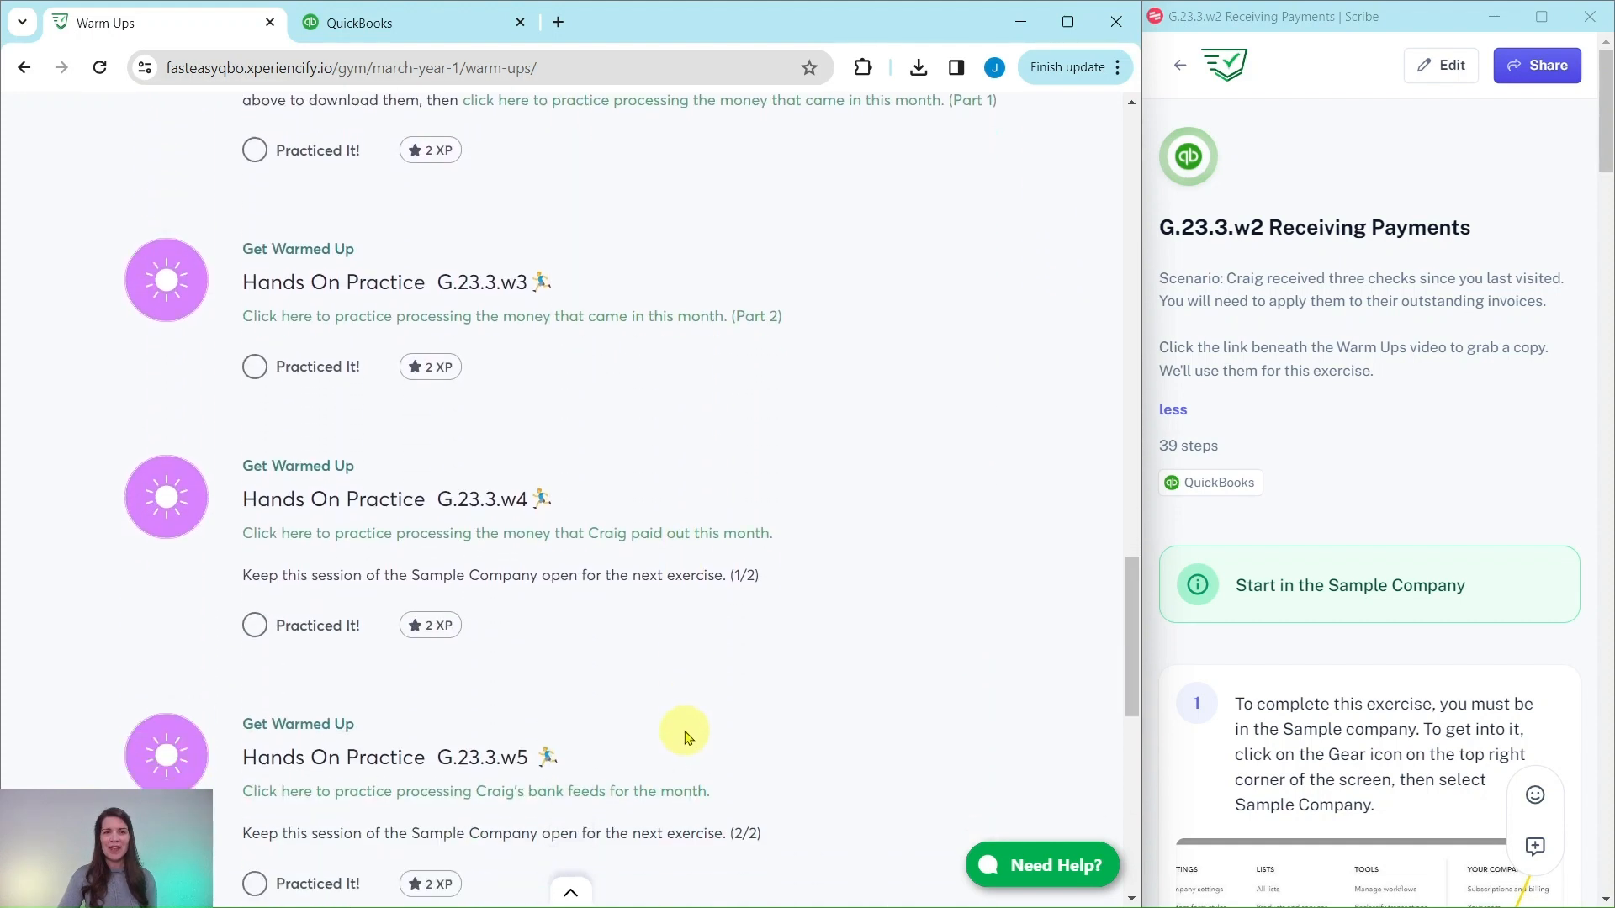
pyautogui.scroll(-1, 686, 715)
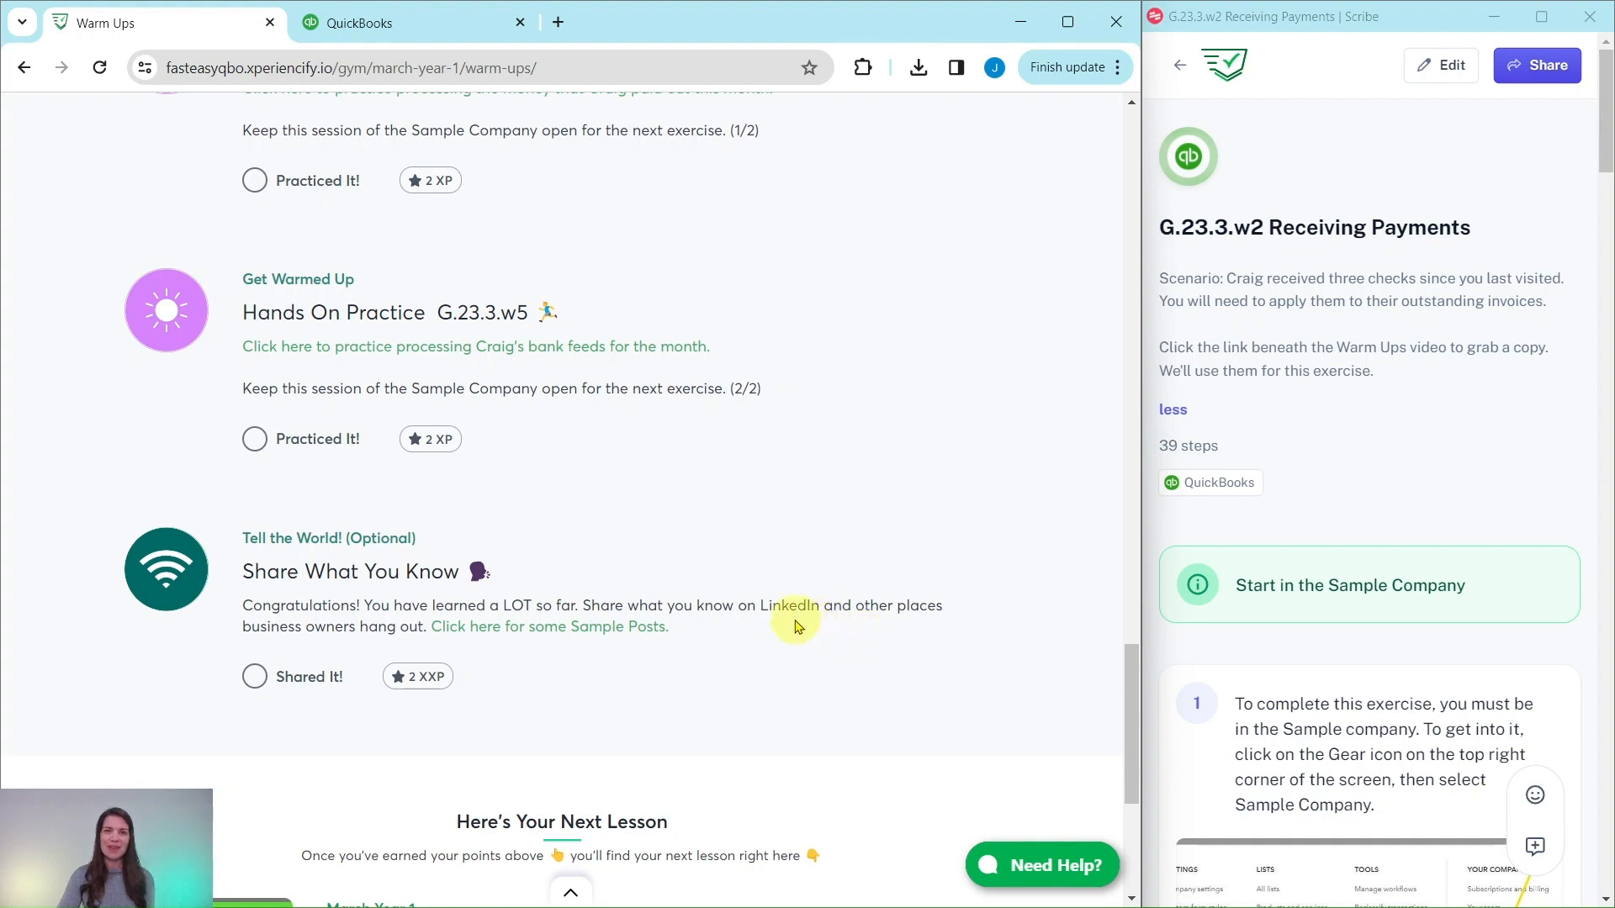
pyautogui.scroll(6, 790, 623)
pyautogui.scroll(1, 791, 622)
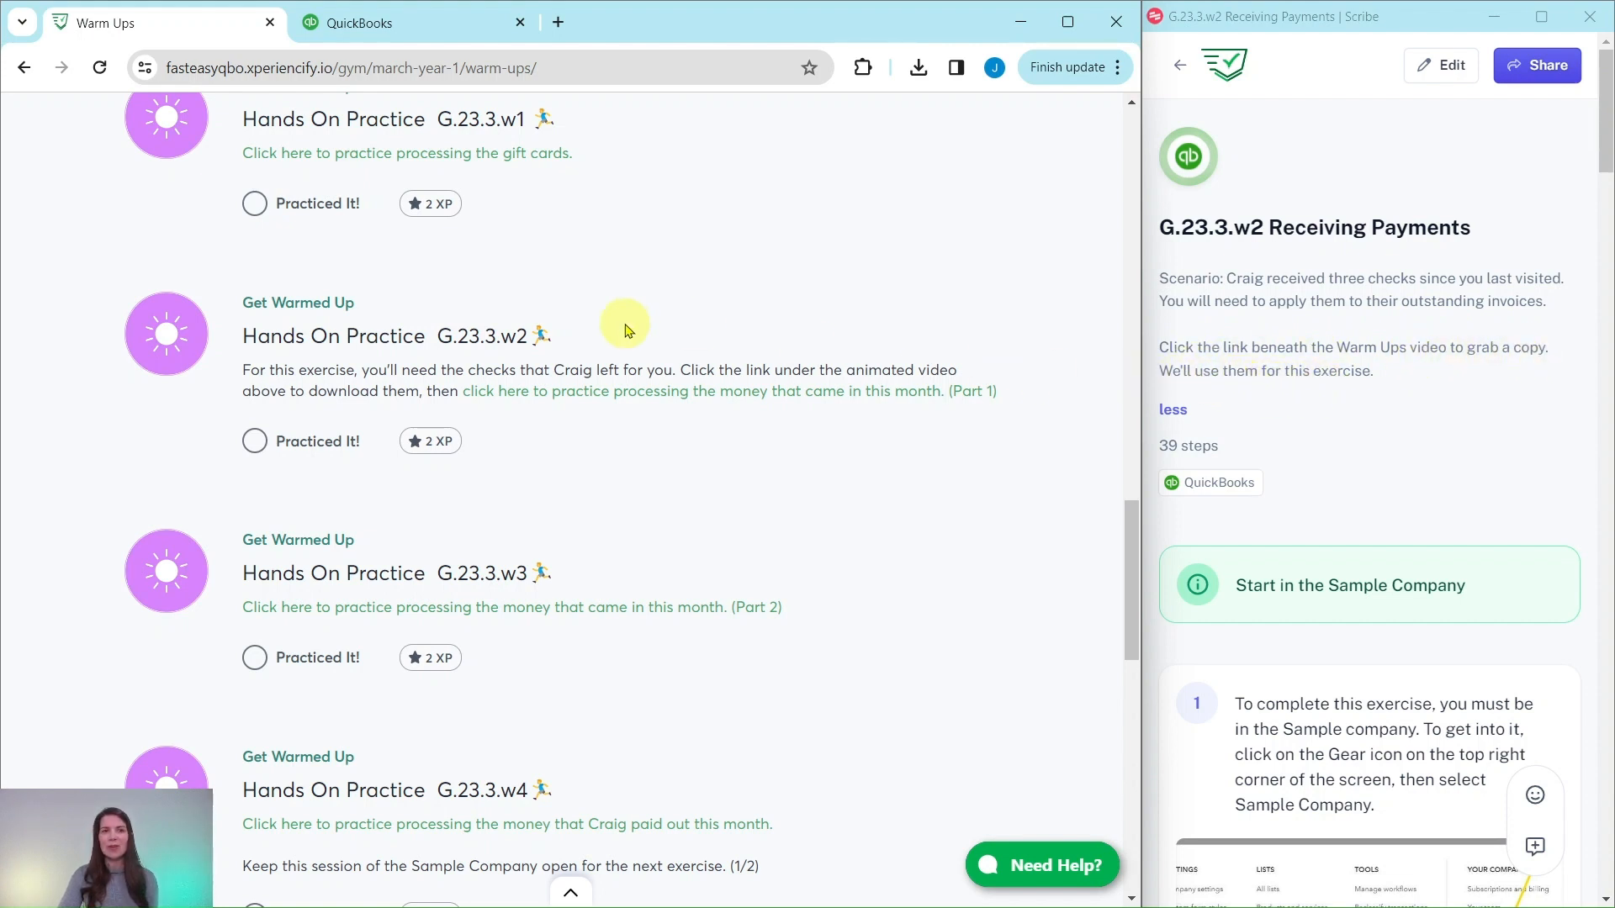
pyautogui.scroll(15, 627, 329)
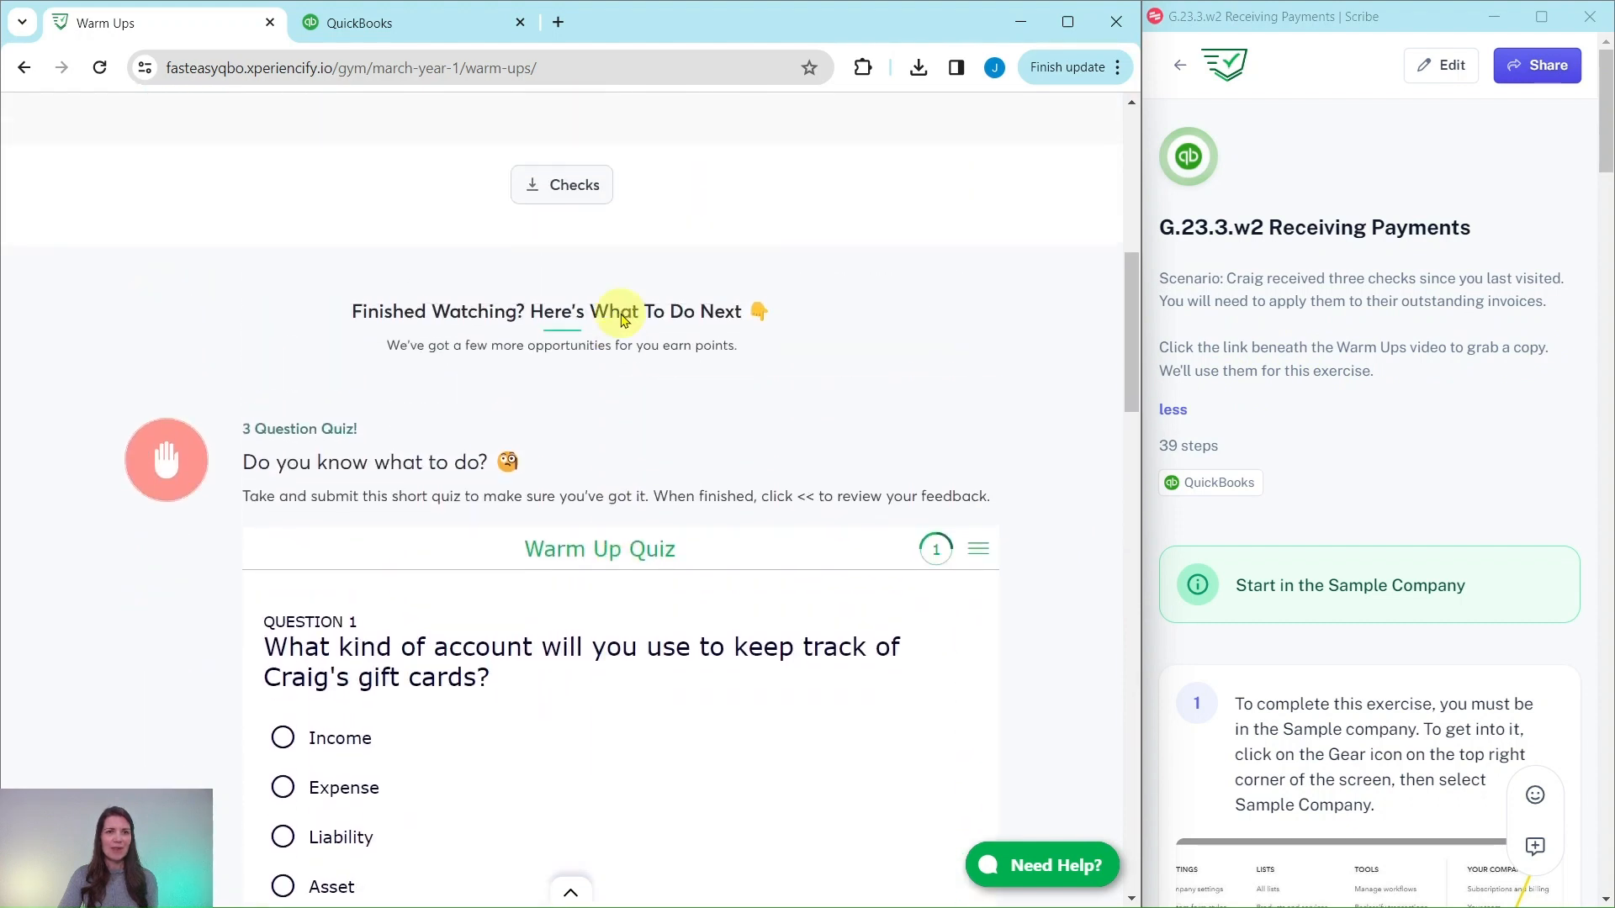
# Step: Open the Checks PDF offered beneath the Warm Ups video and hide the PDF viewer's tools pane
pyautogui.scroll(6, 621, 320)
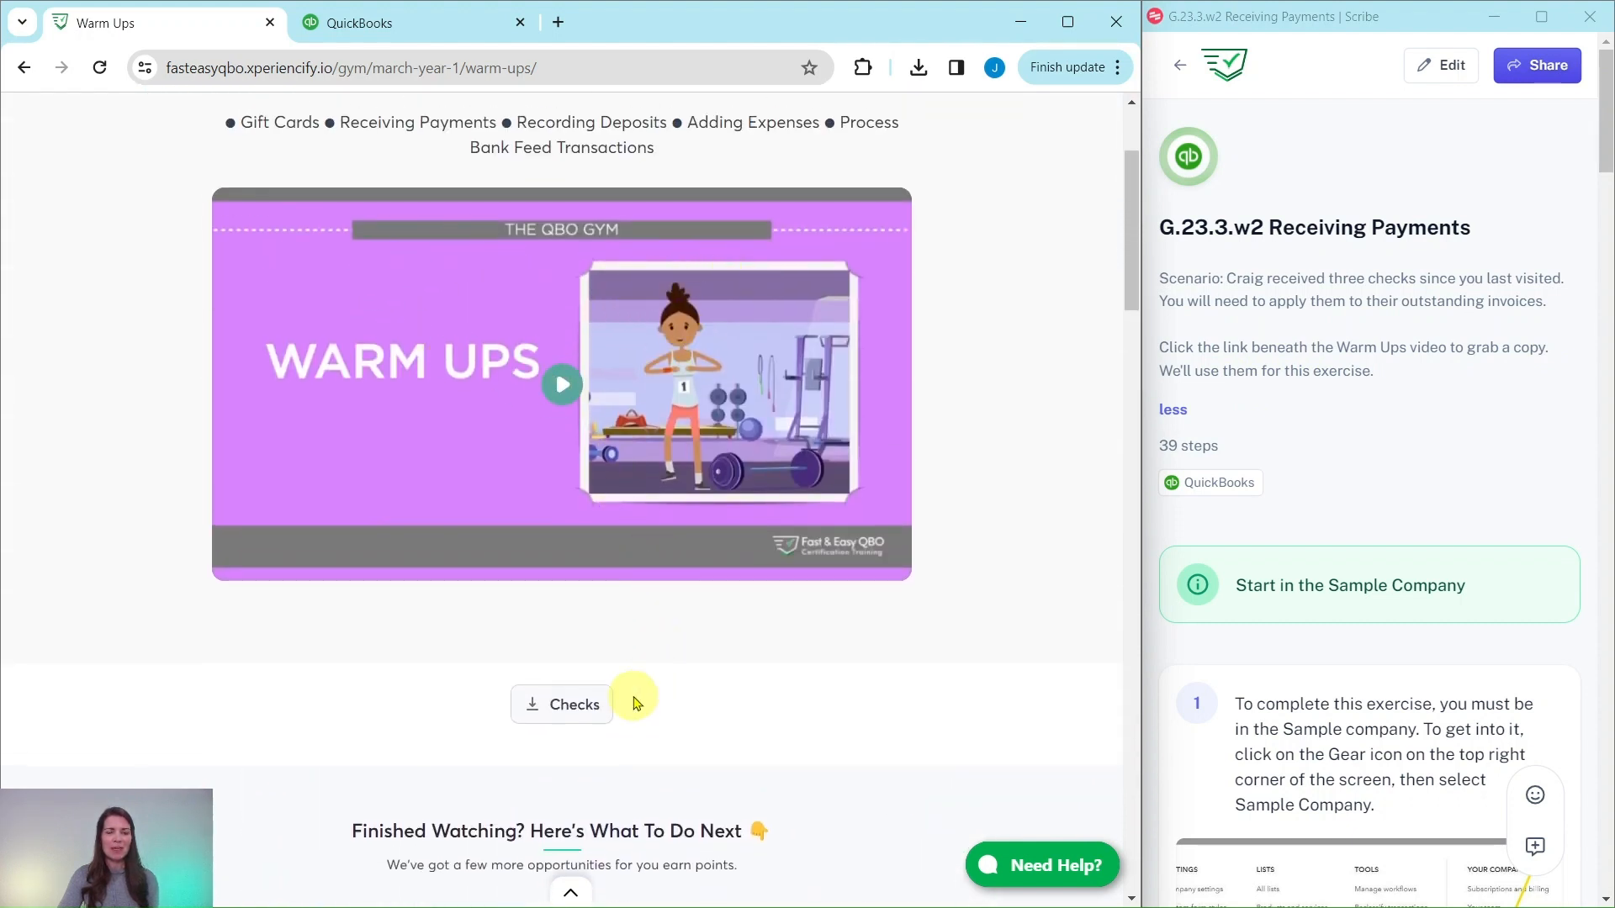
pyautogui.scroll(-4, 636, 703)
pyautogui.click(566, 395)
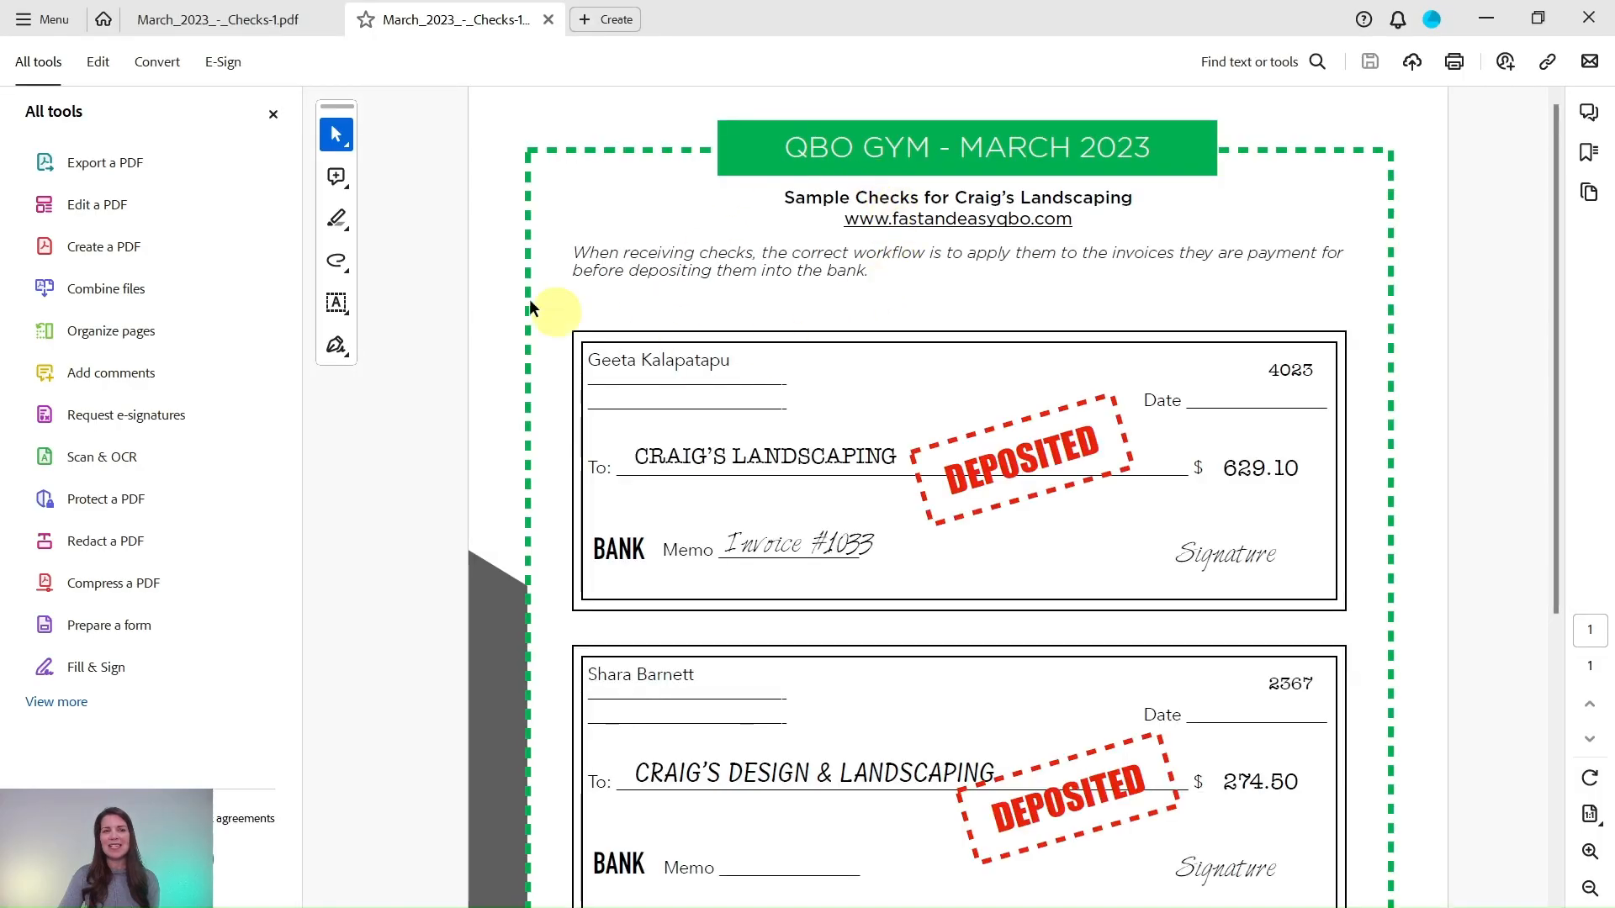
pyautogui.click(272, 114)
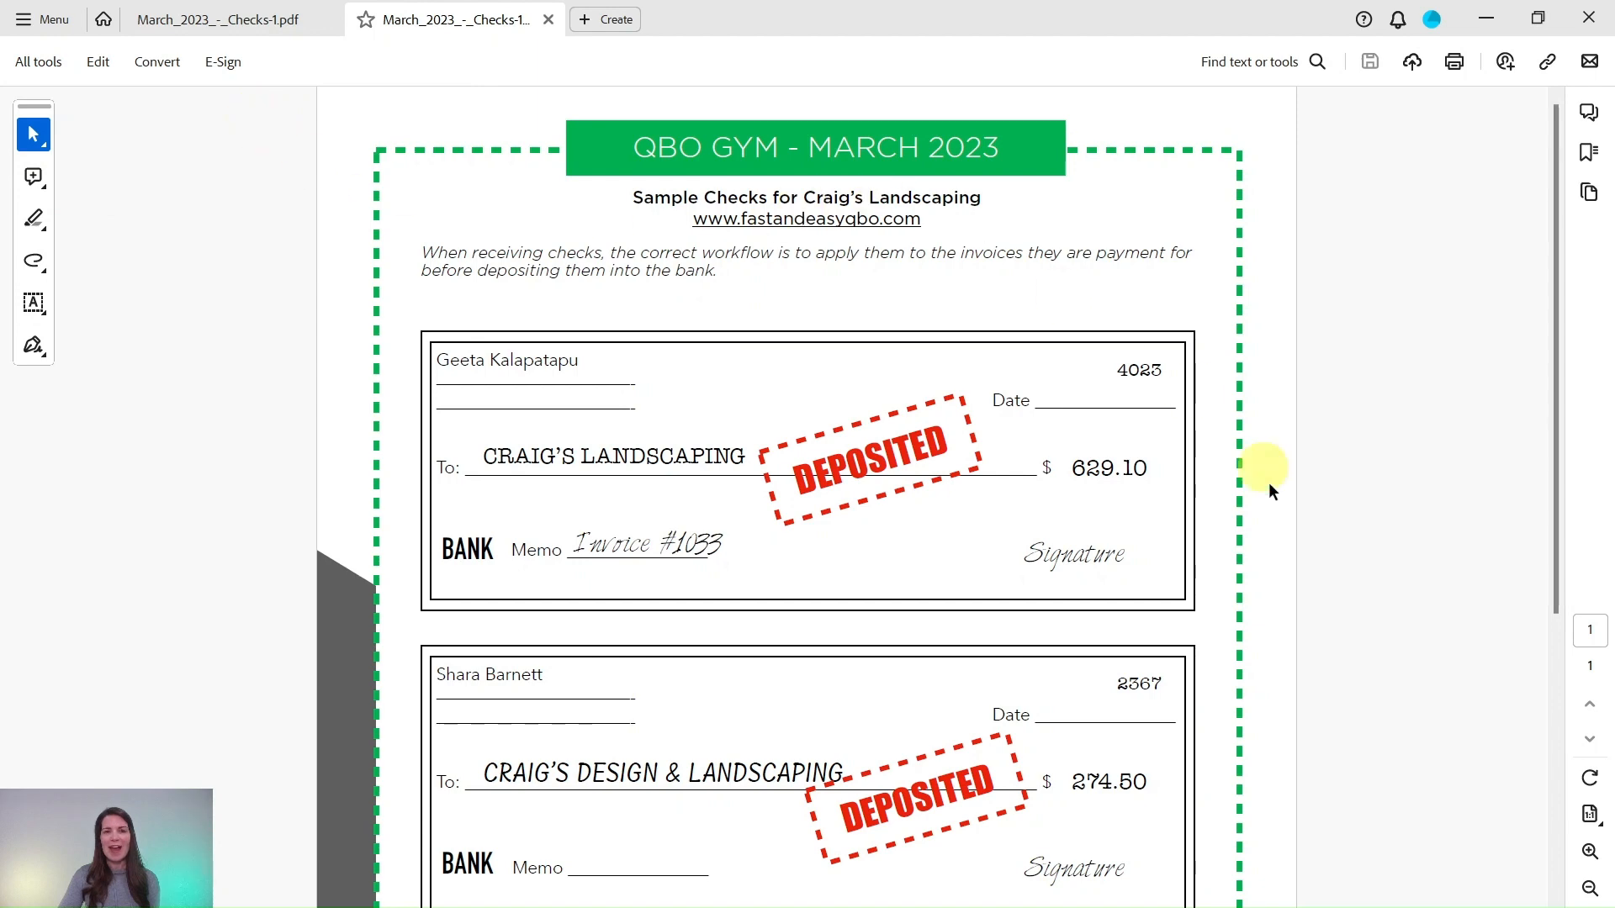
# Step: Look over the sample checks for Craig's Landscaping, then return to the Warm Ups page in the browser
pyautogui.scroll(-3, 926, 545)
pyautogui.scroll(-2, 1001, 620)
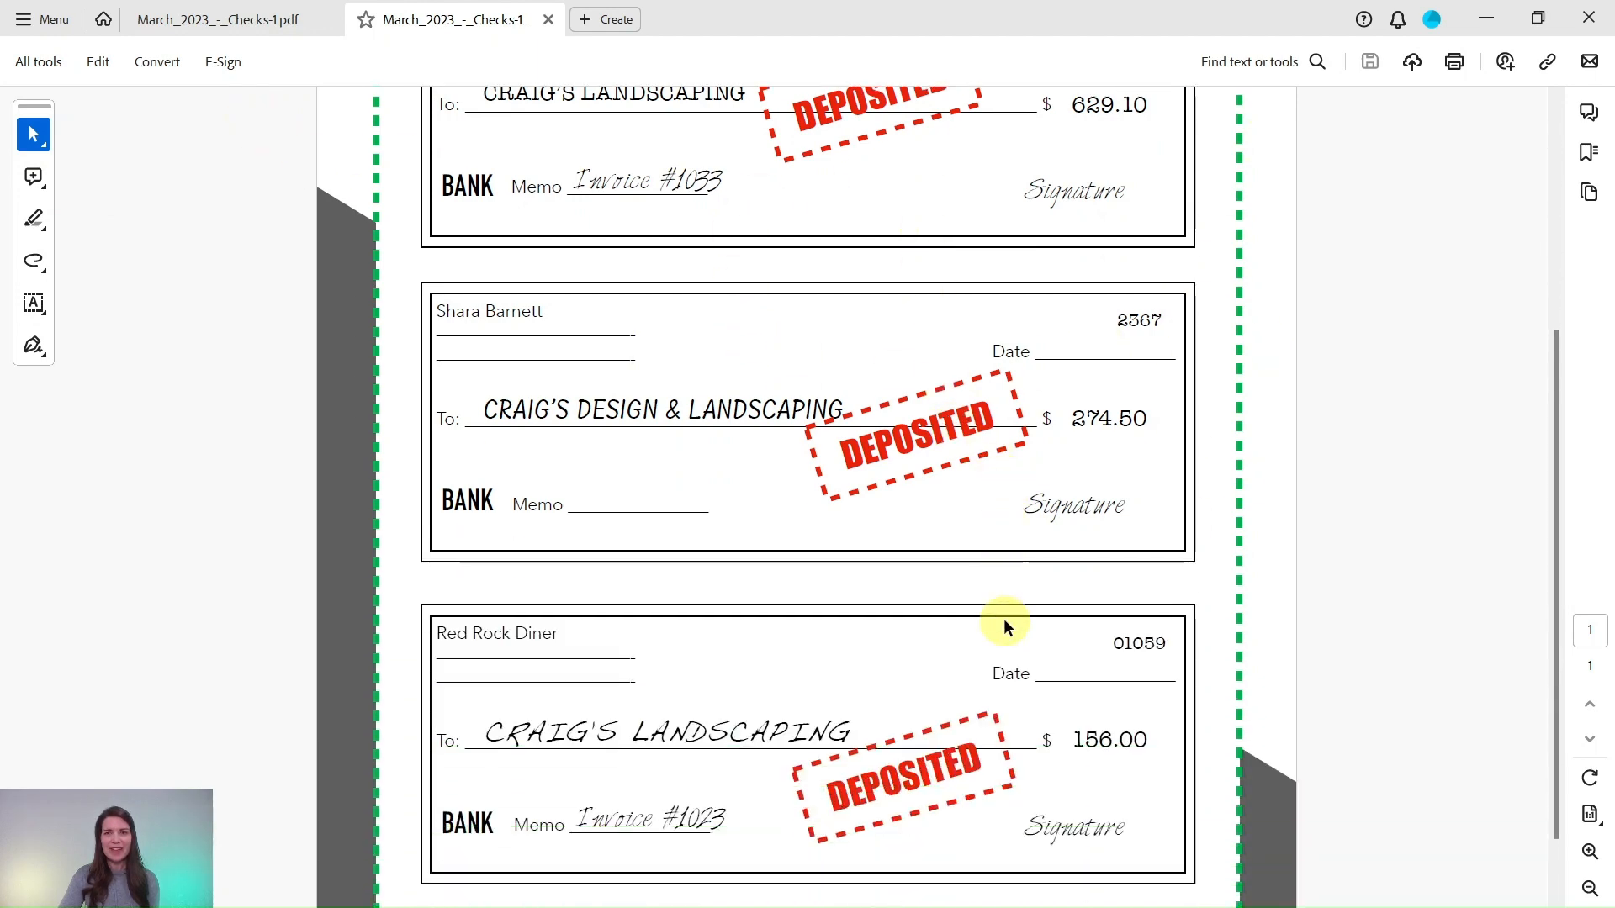
pyautogui.scroll(3, 998, 623)
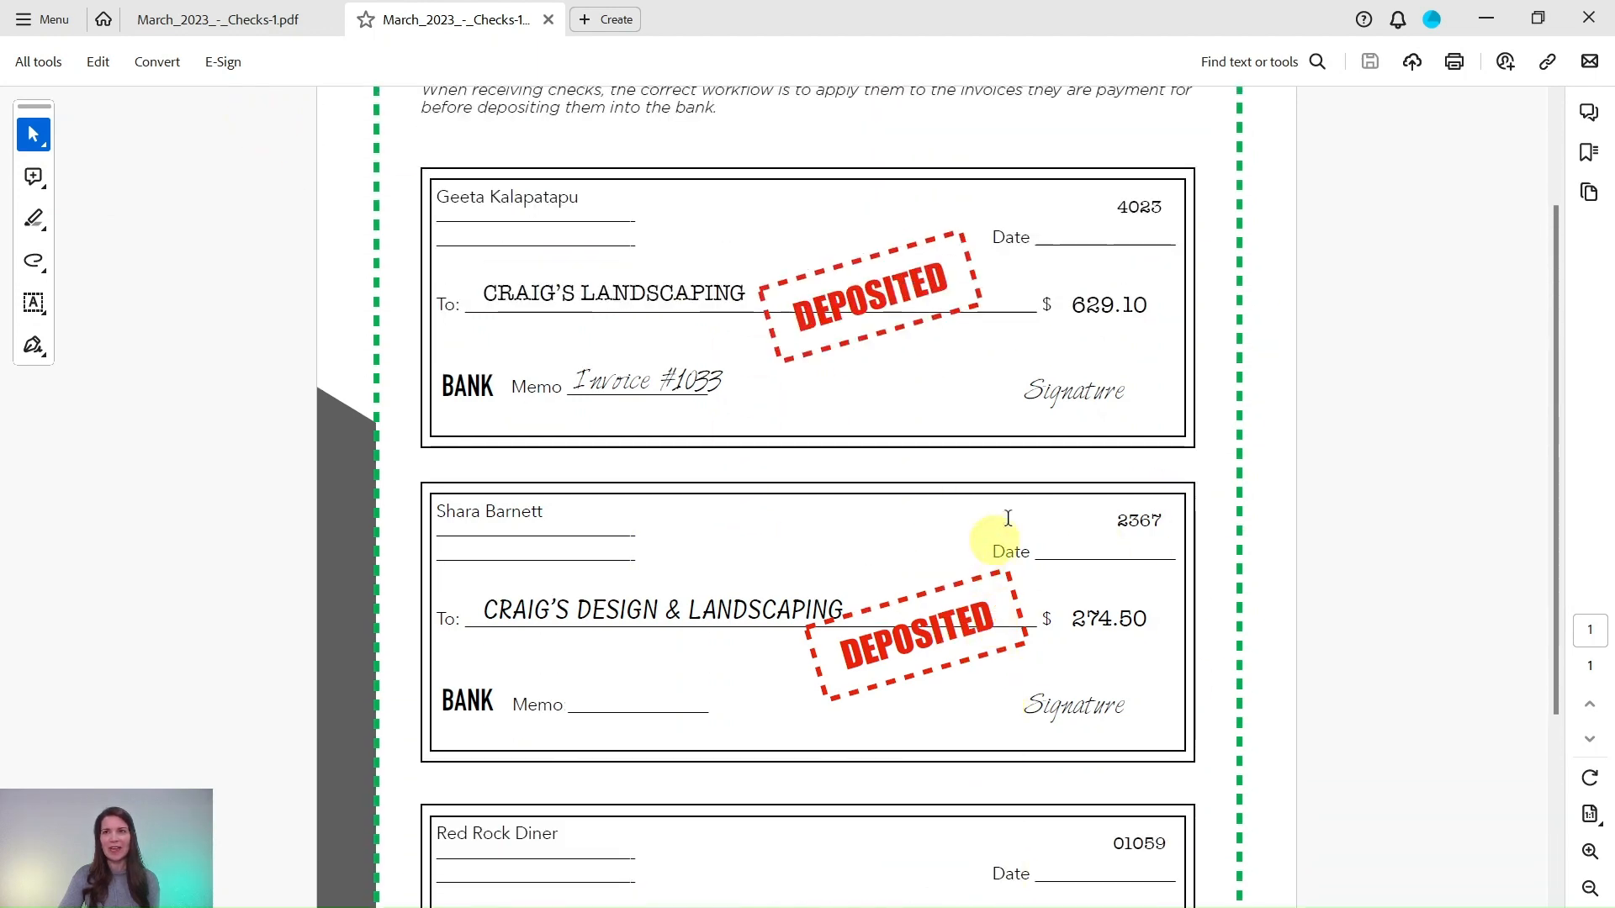
pyautogui.click(1486, 18)
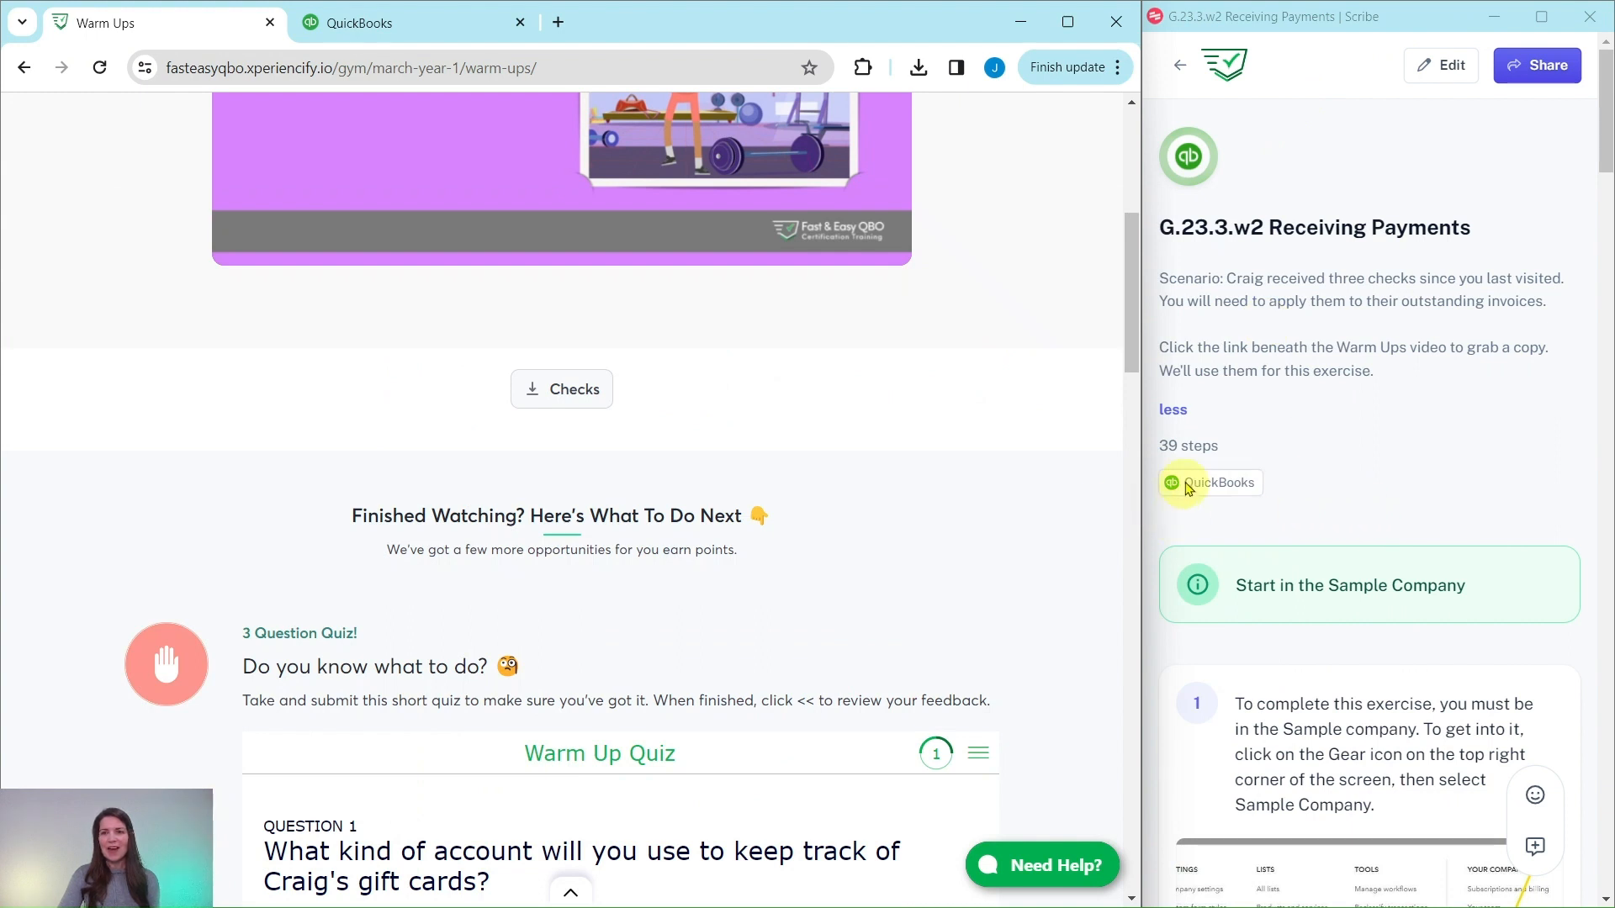
# Step: Switch to the QuickBooks sample company and read the exercise guide up to the instructions for the first check
pyautogui.scroll(-5, 1340, 432)
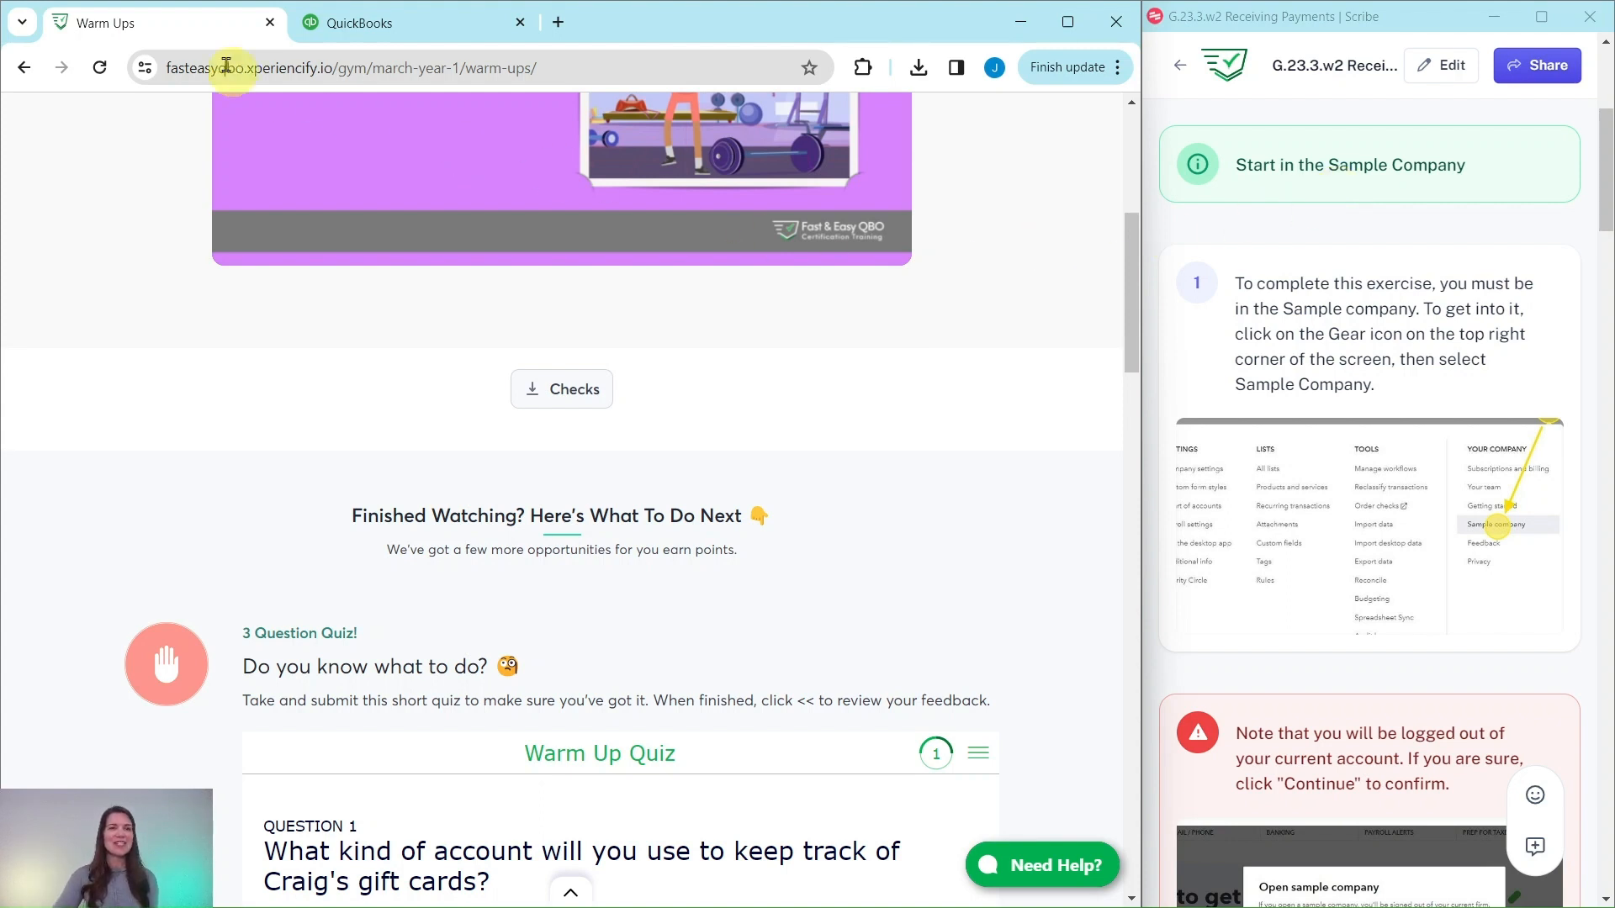
pyautogui.click(368, 23)
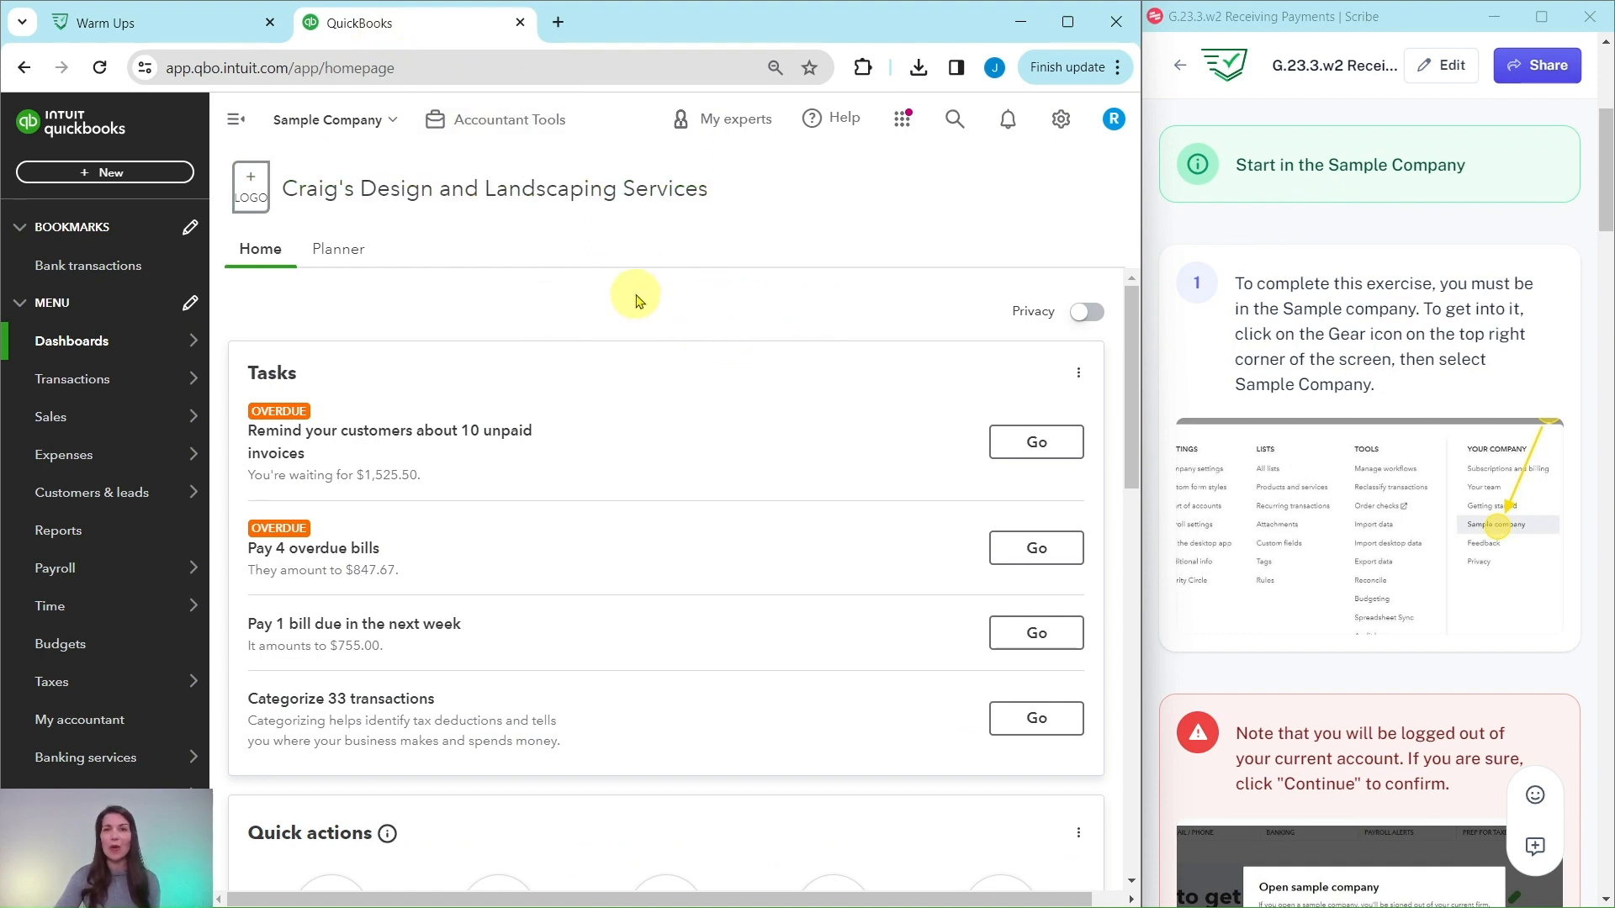
pyautogui.scroll(-10, 1329, 421)
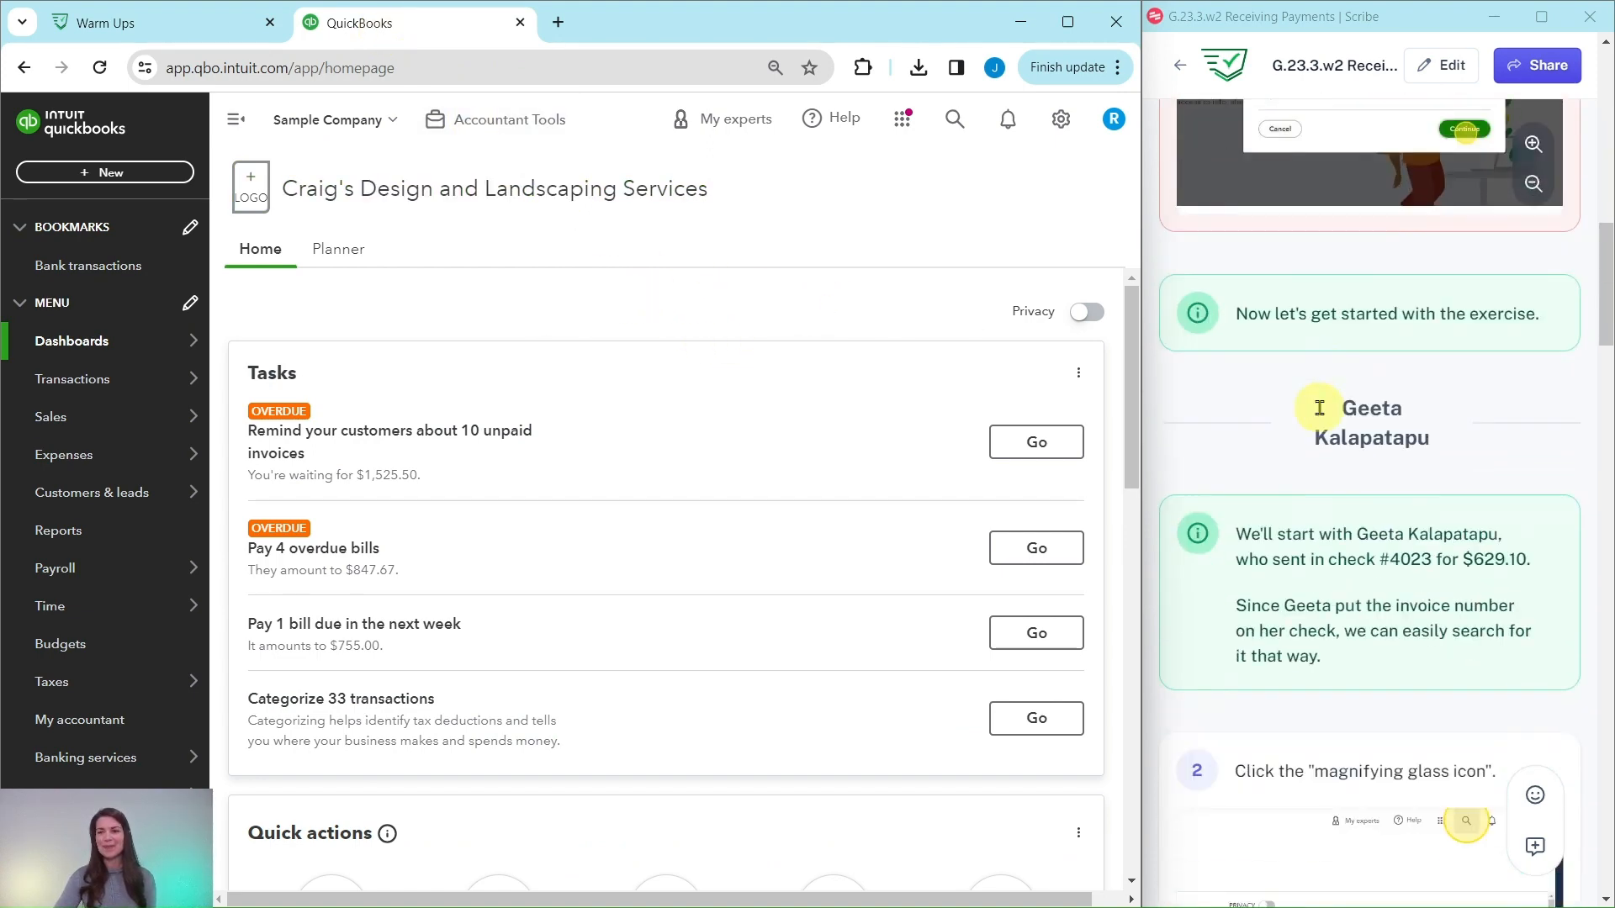
pyautogui.scroll(-2, 1319, 407)
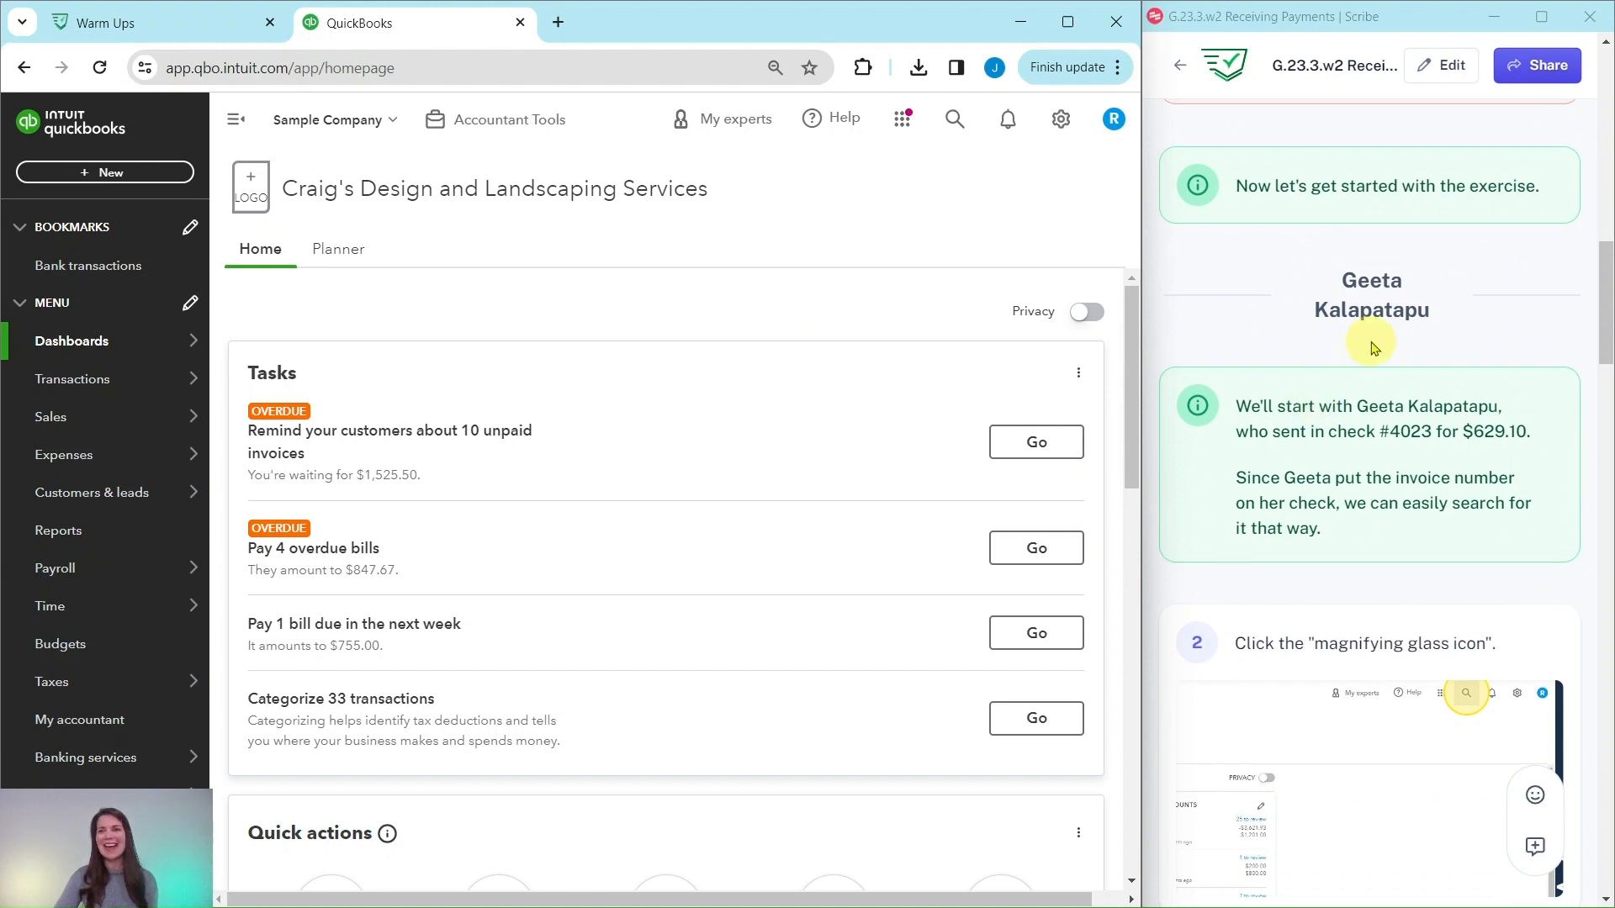
pyautogui.scroll(-3, 1372, 336)
pyautogui.scroll(2, 1373, 323)
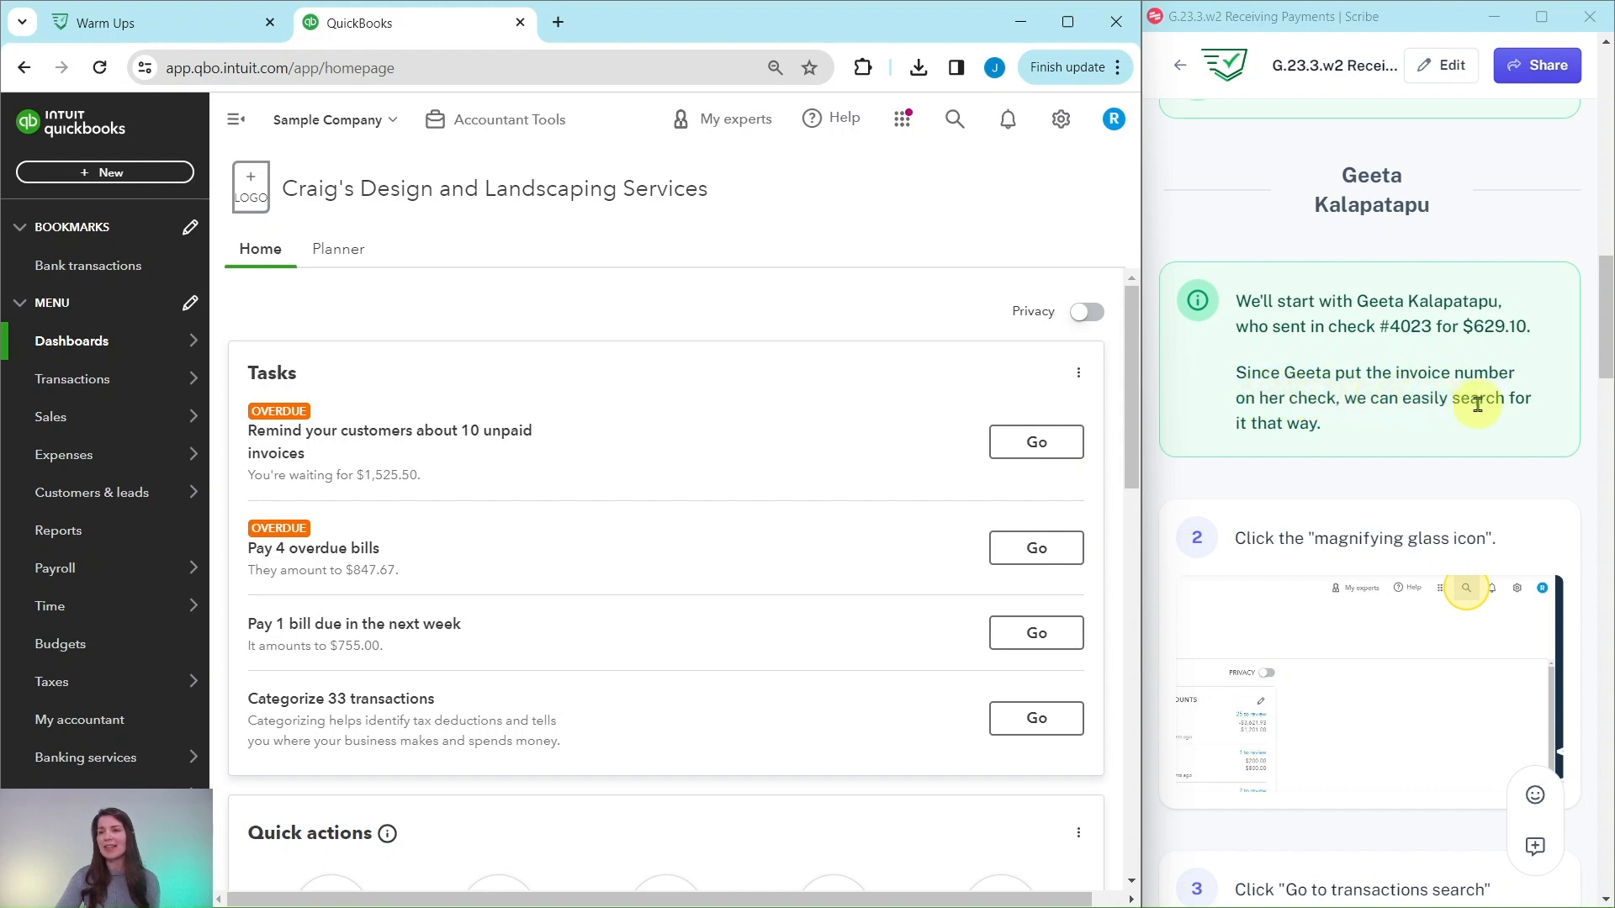
# Step: Bring up the checks PDF, close the duplicate copy of the document, and return to QuickBooks
pyautogui.moveTo(915, 895)
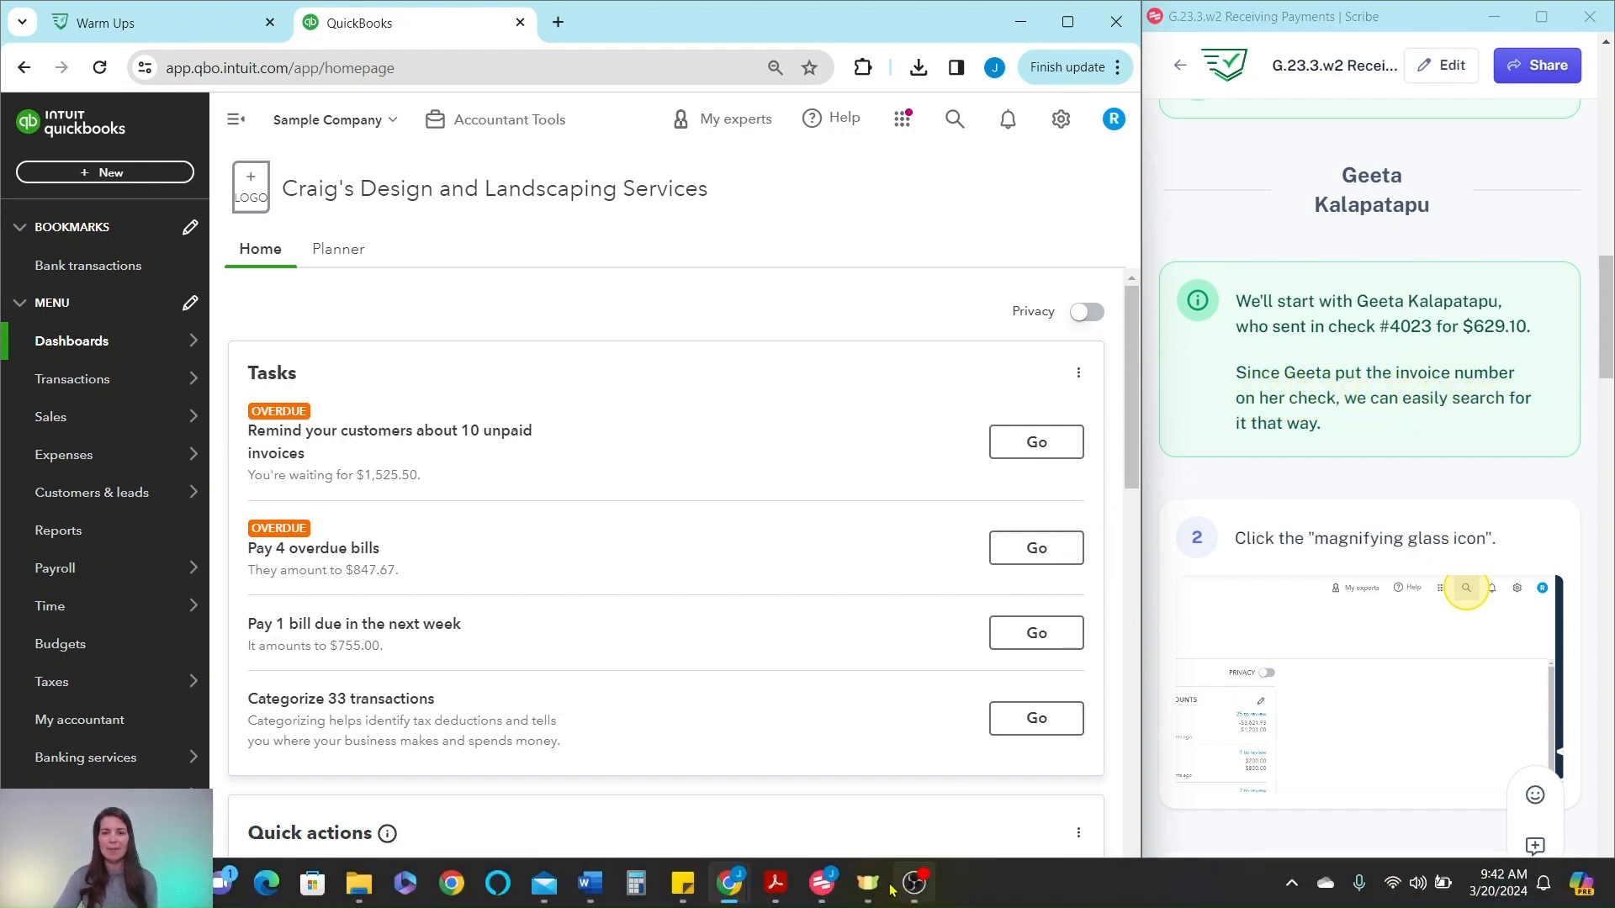
pyautogui.click(779, 885)
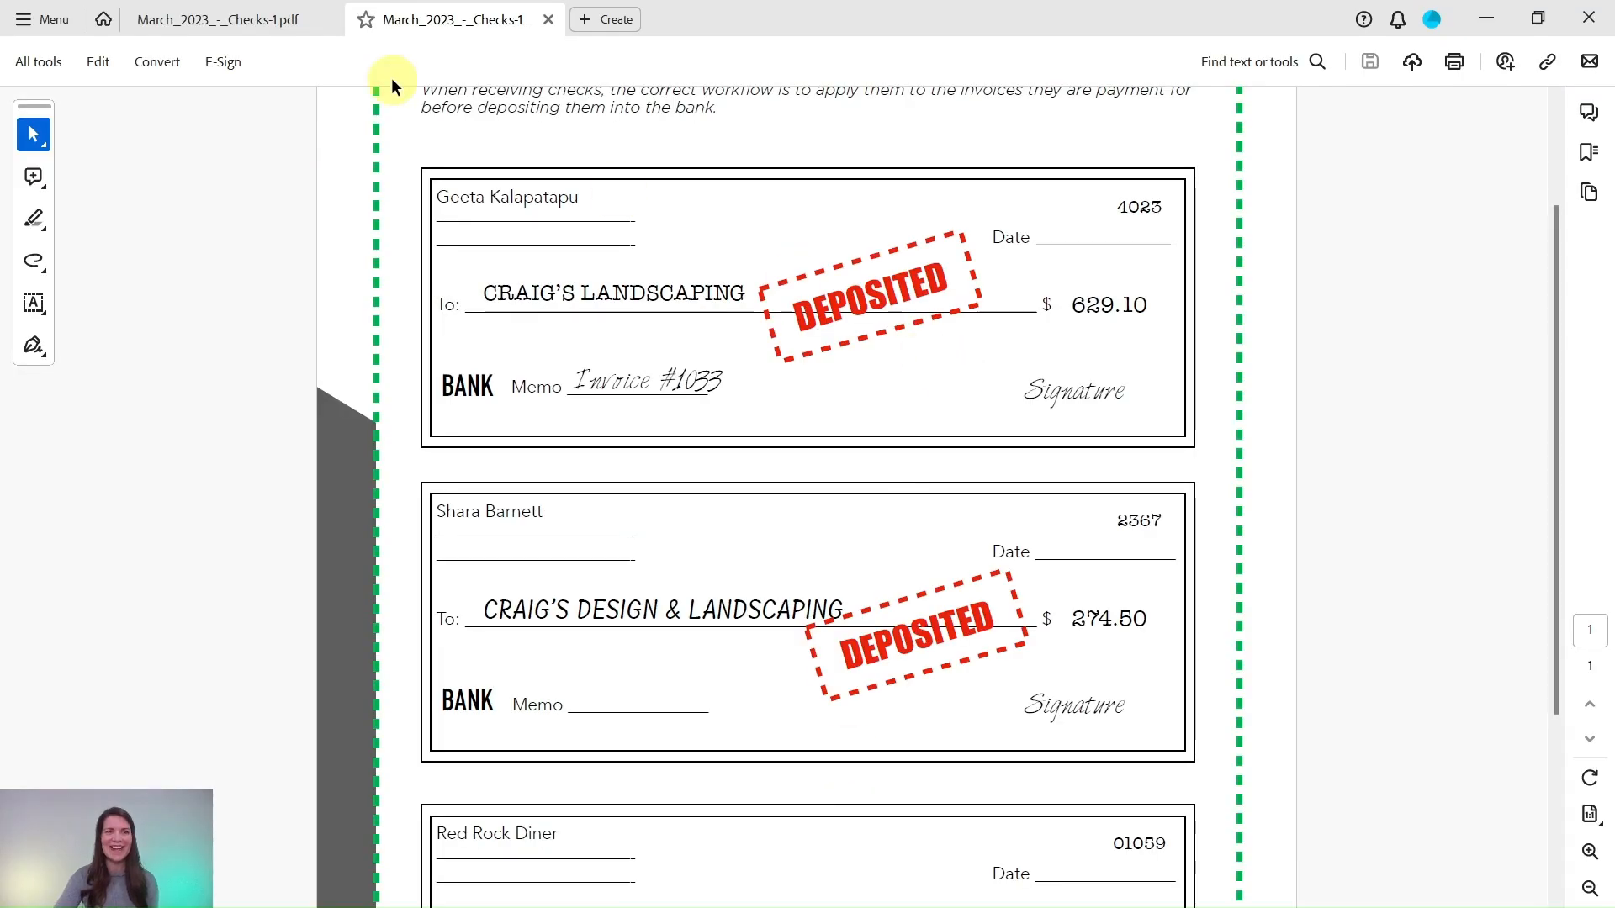
pyautogui.click(327, 20)
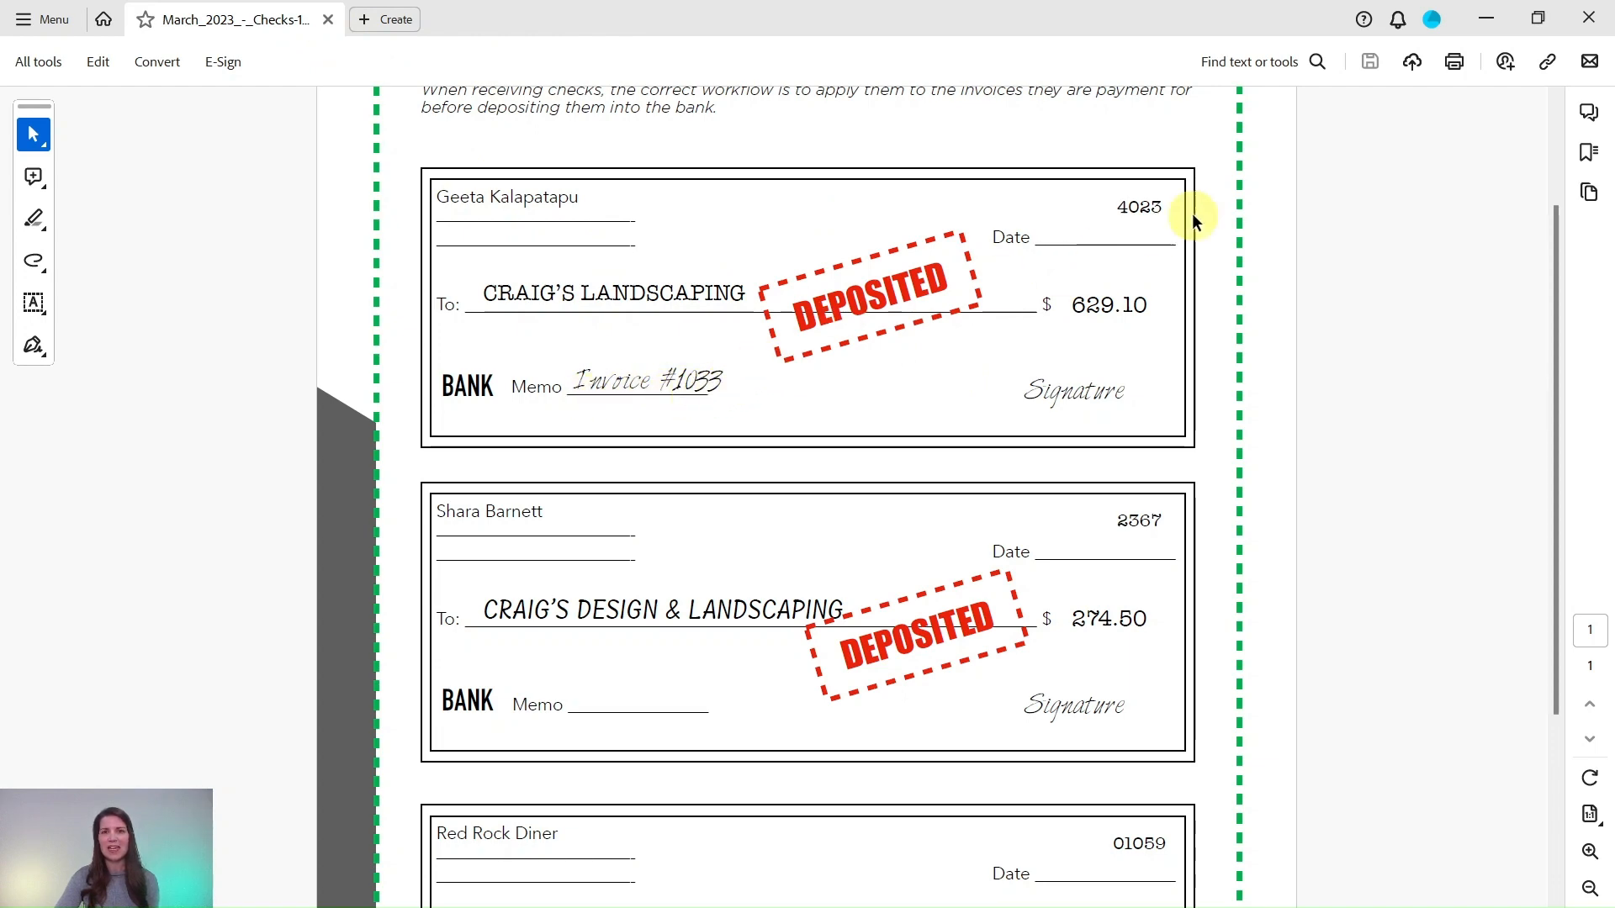
pyautogui.click(1486, 18)
# Step: Open the full transactions search page for the sample company, following the exercise guide
pyautogui.scroll(-4, 1403, 458)
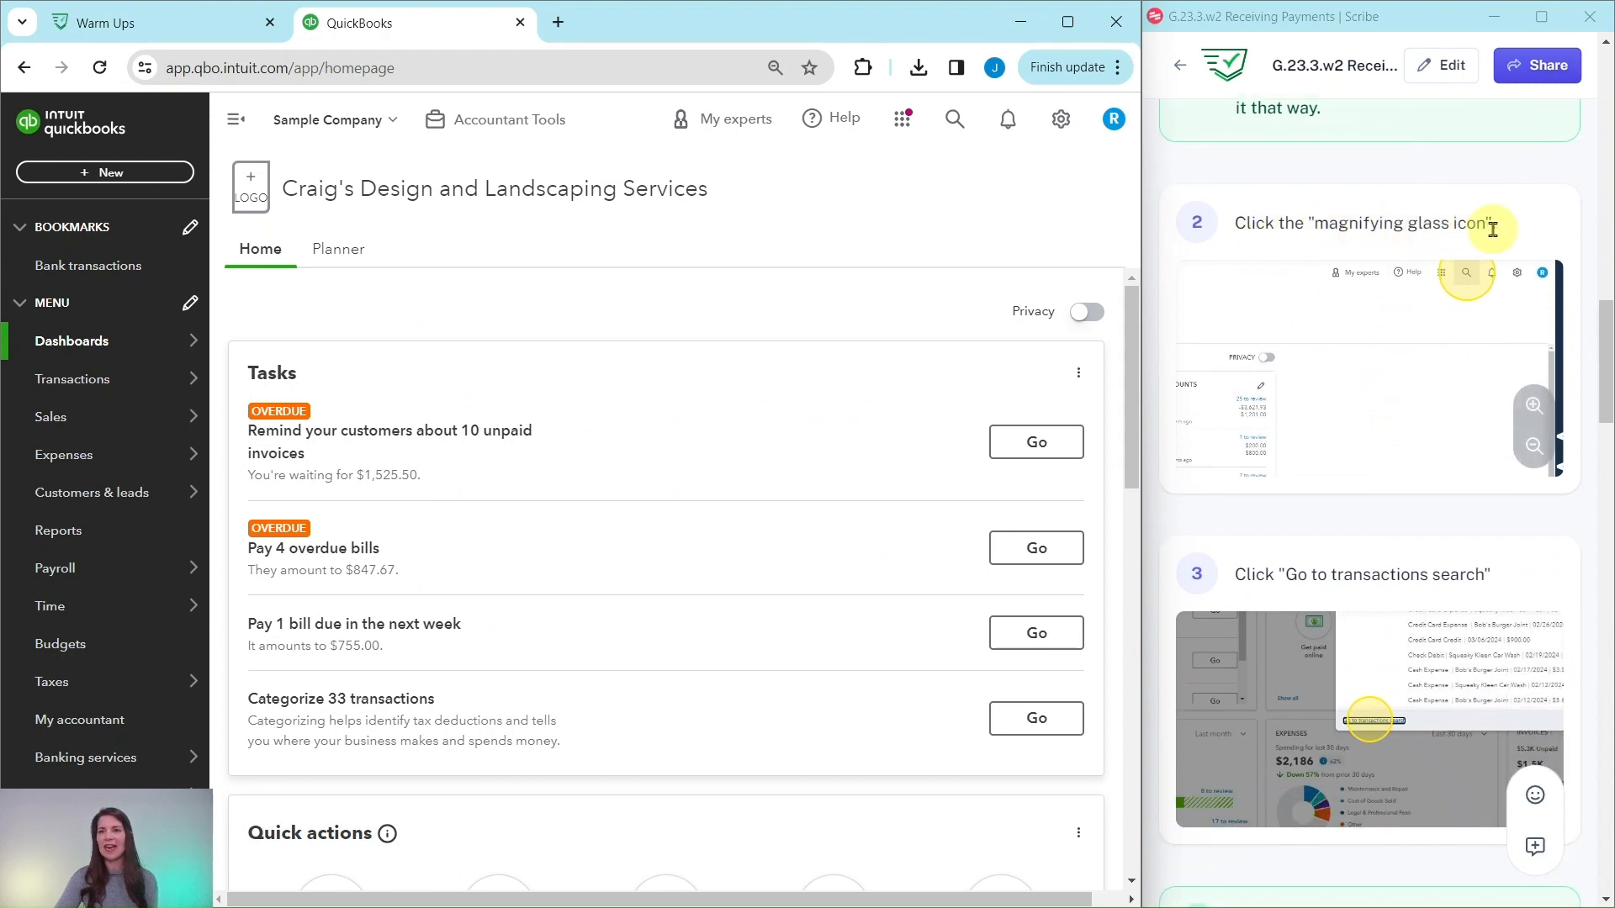
pyautogui.click(952, 123)
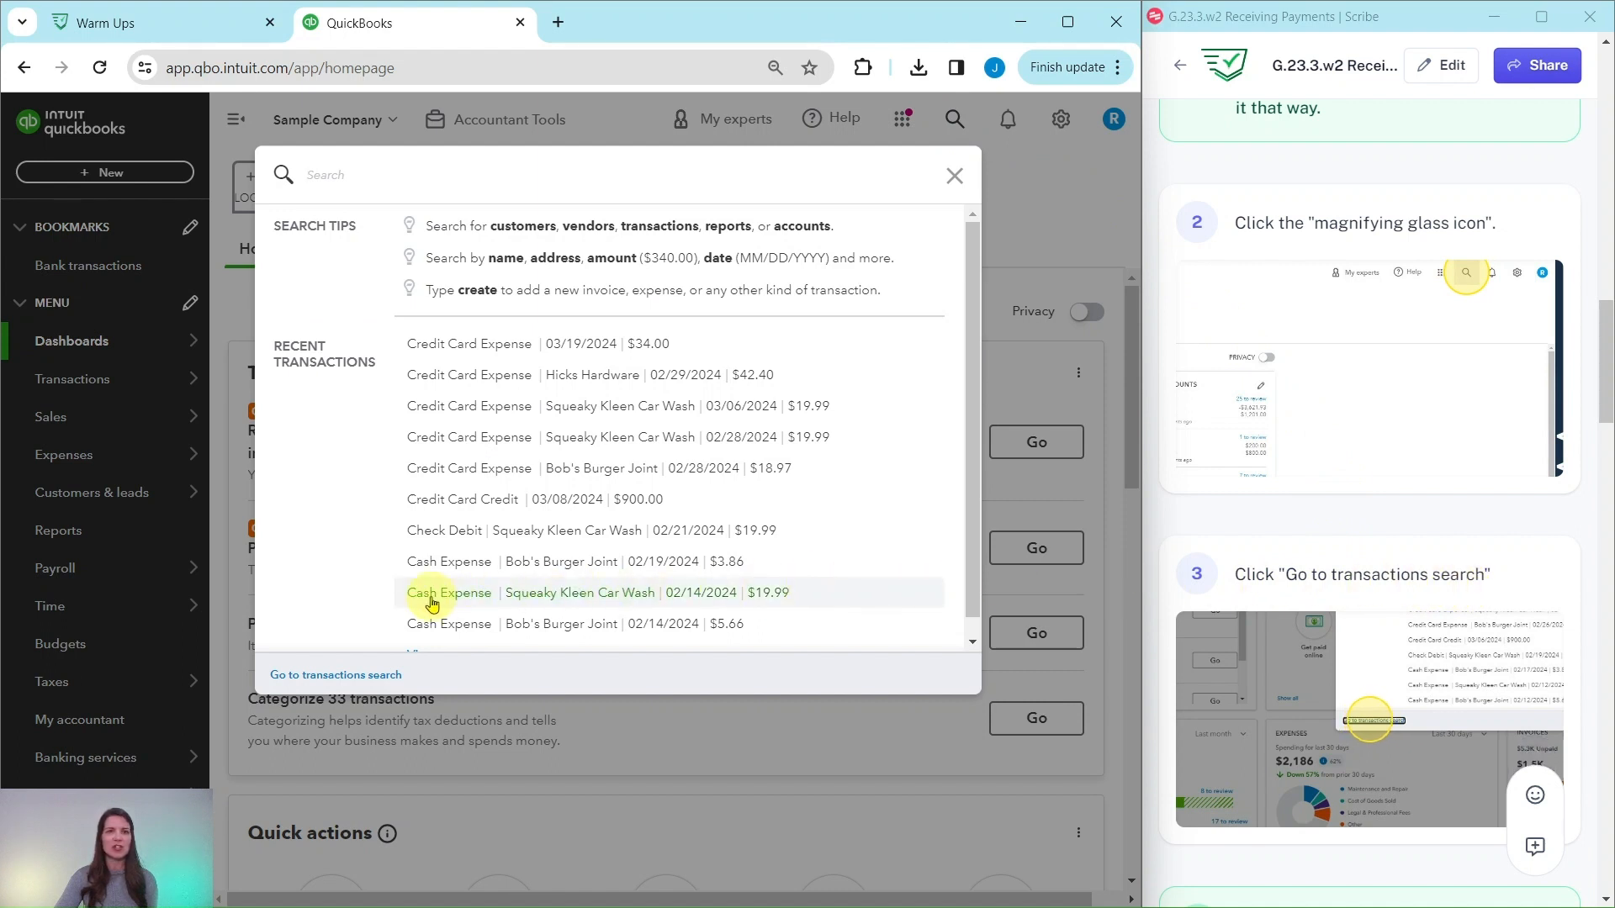
pyautogui.click(326, 675)
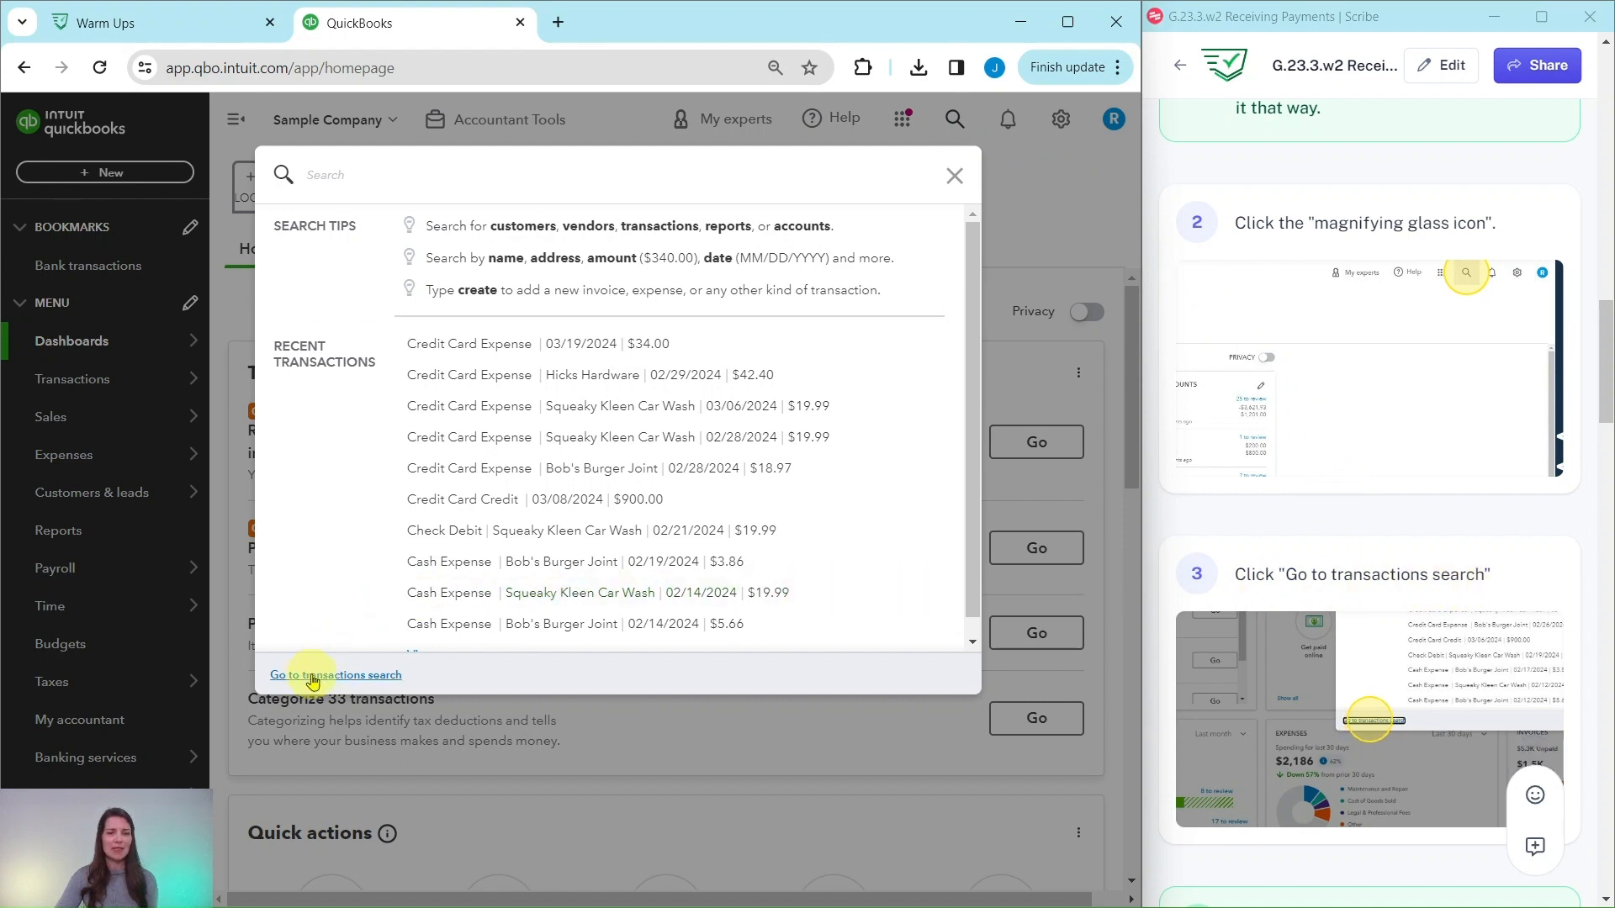
pyautogui.click(333, 676)
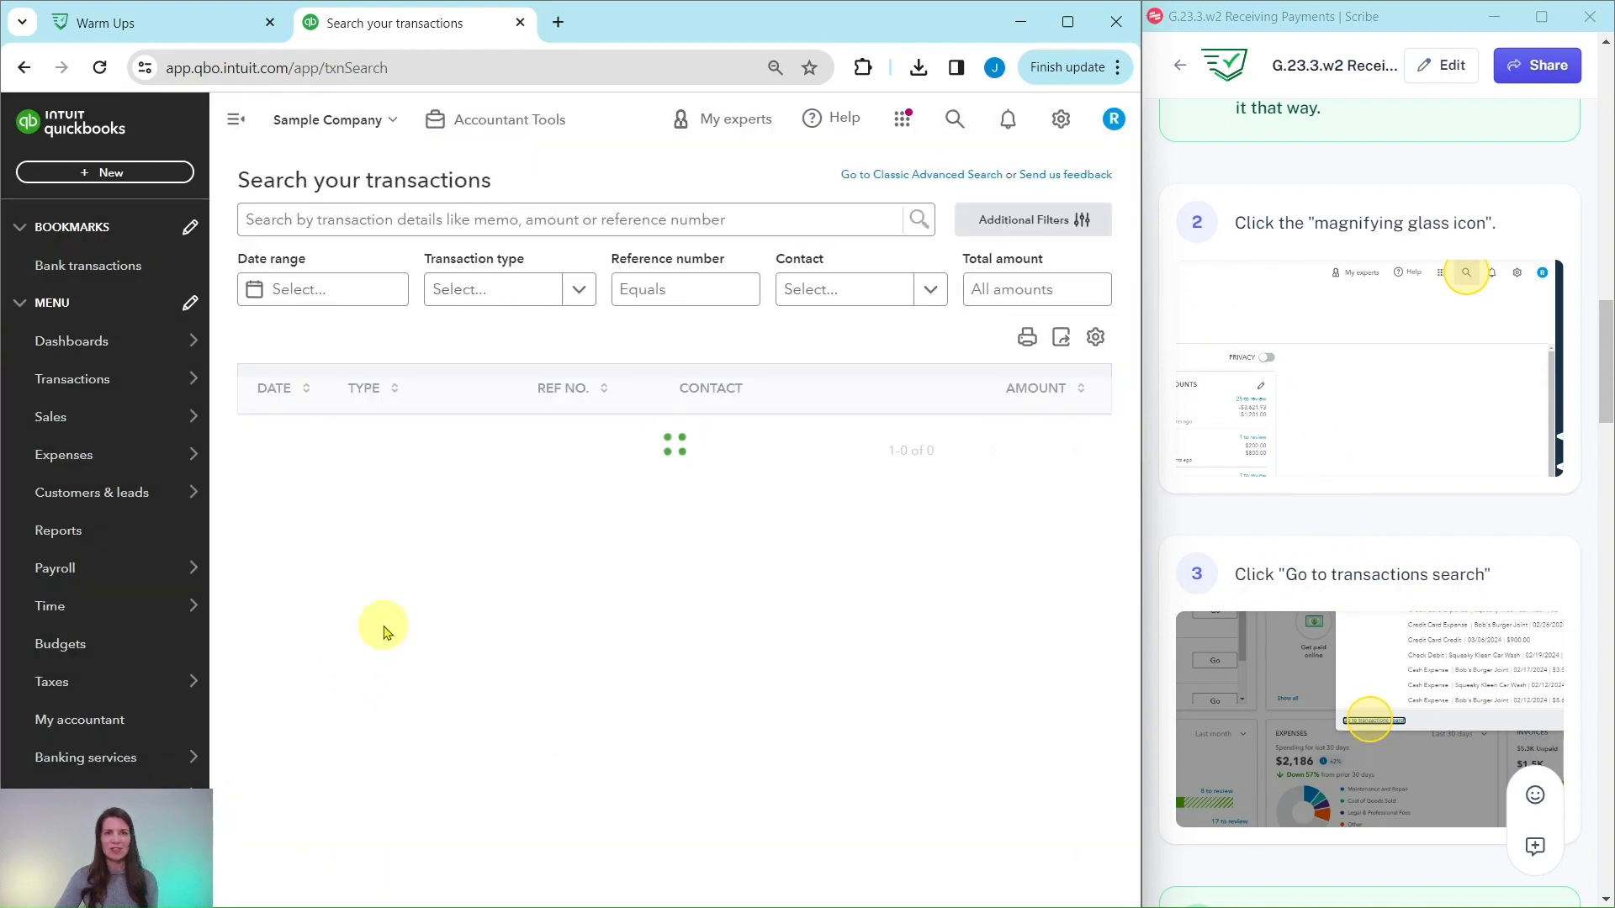
# Step: Search the transactions for invoice number 1033 from the first check's memo
pyautogui.scroll(-8, 1315, 471)
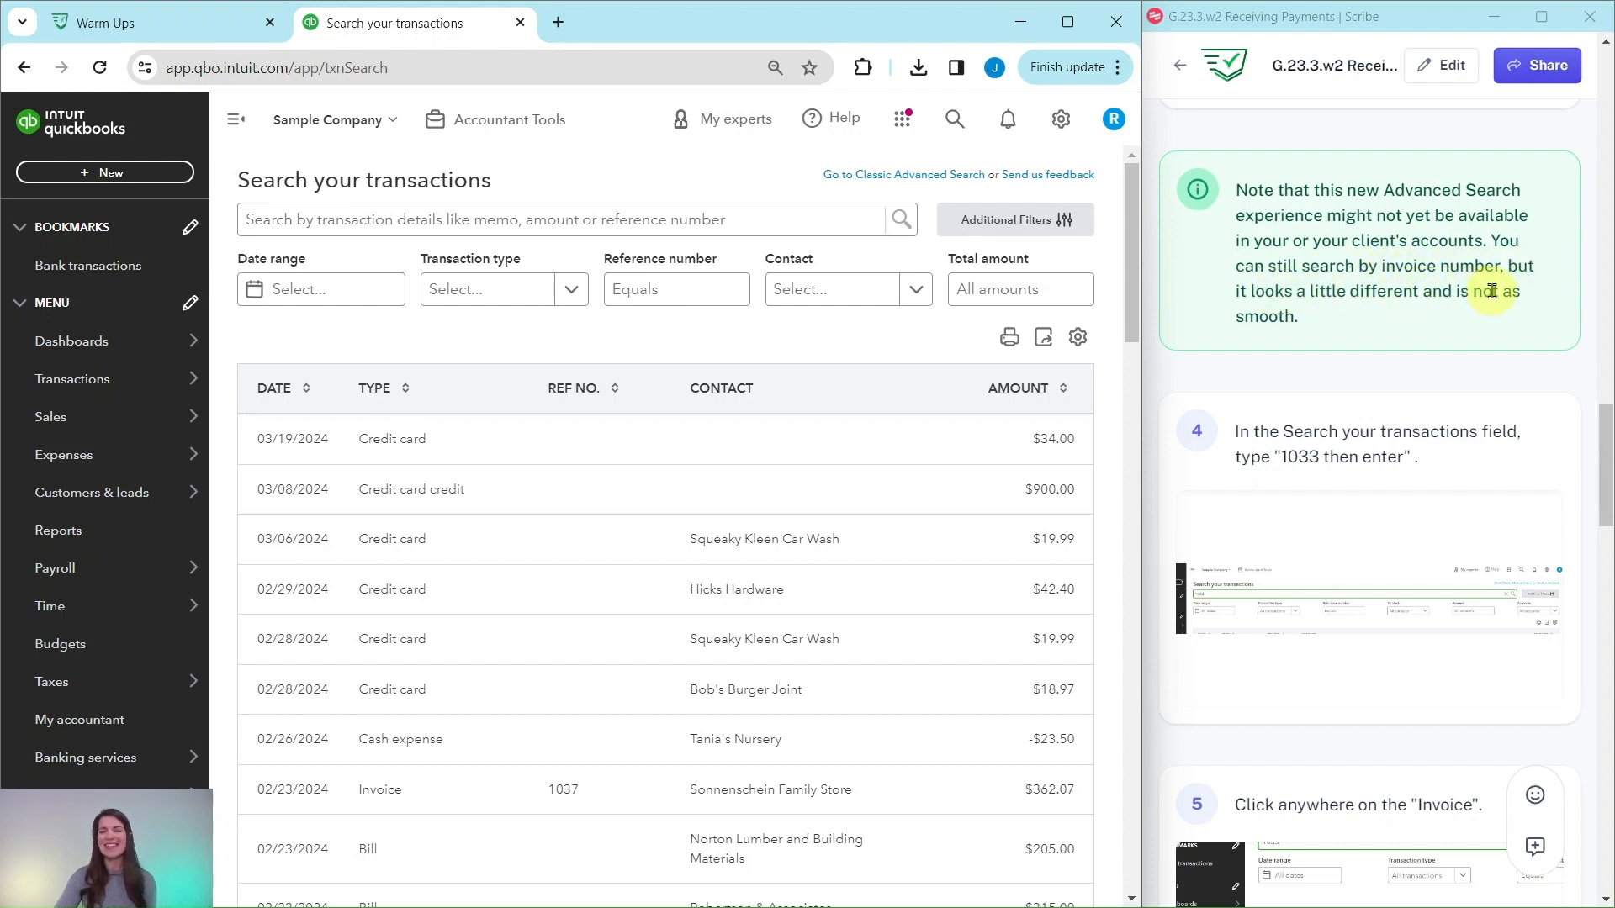
pyautogui.scroll(-3, 1458, 356)
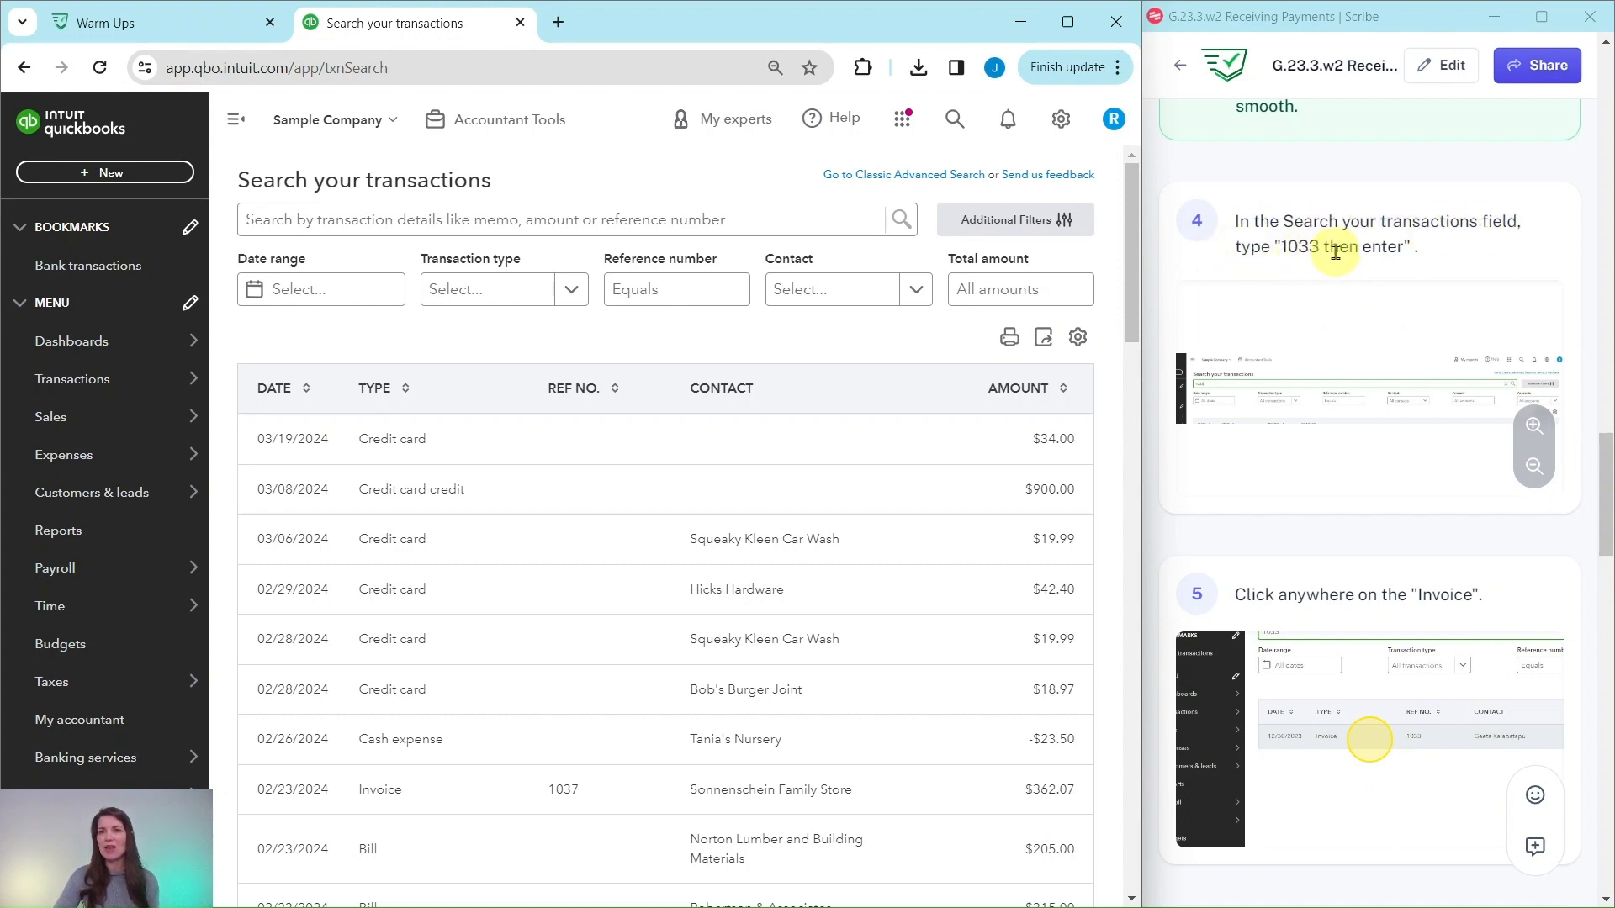
pyautogui.click(431, 222)
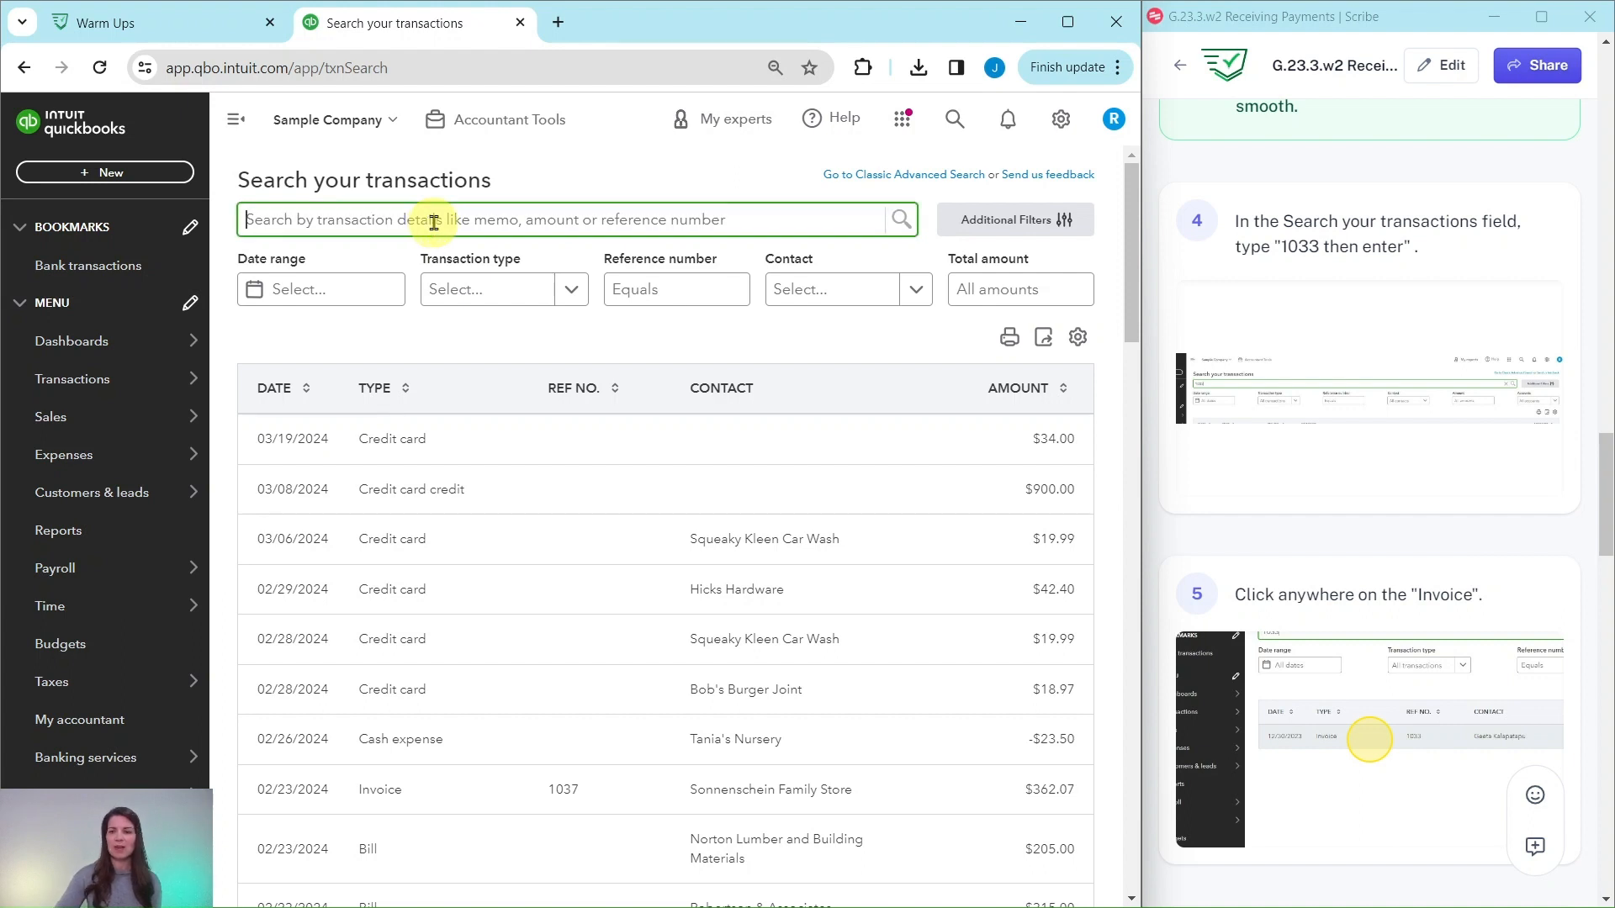
pyautogui.write('1')
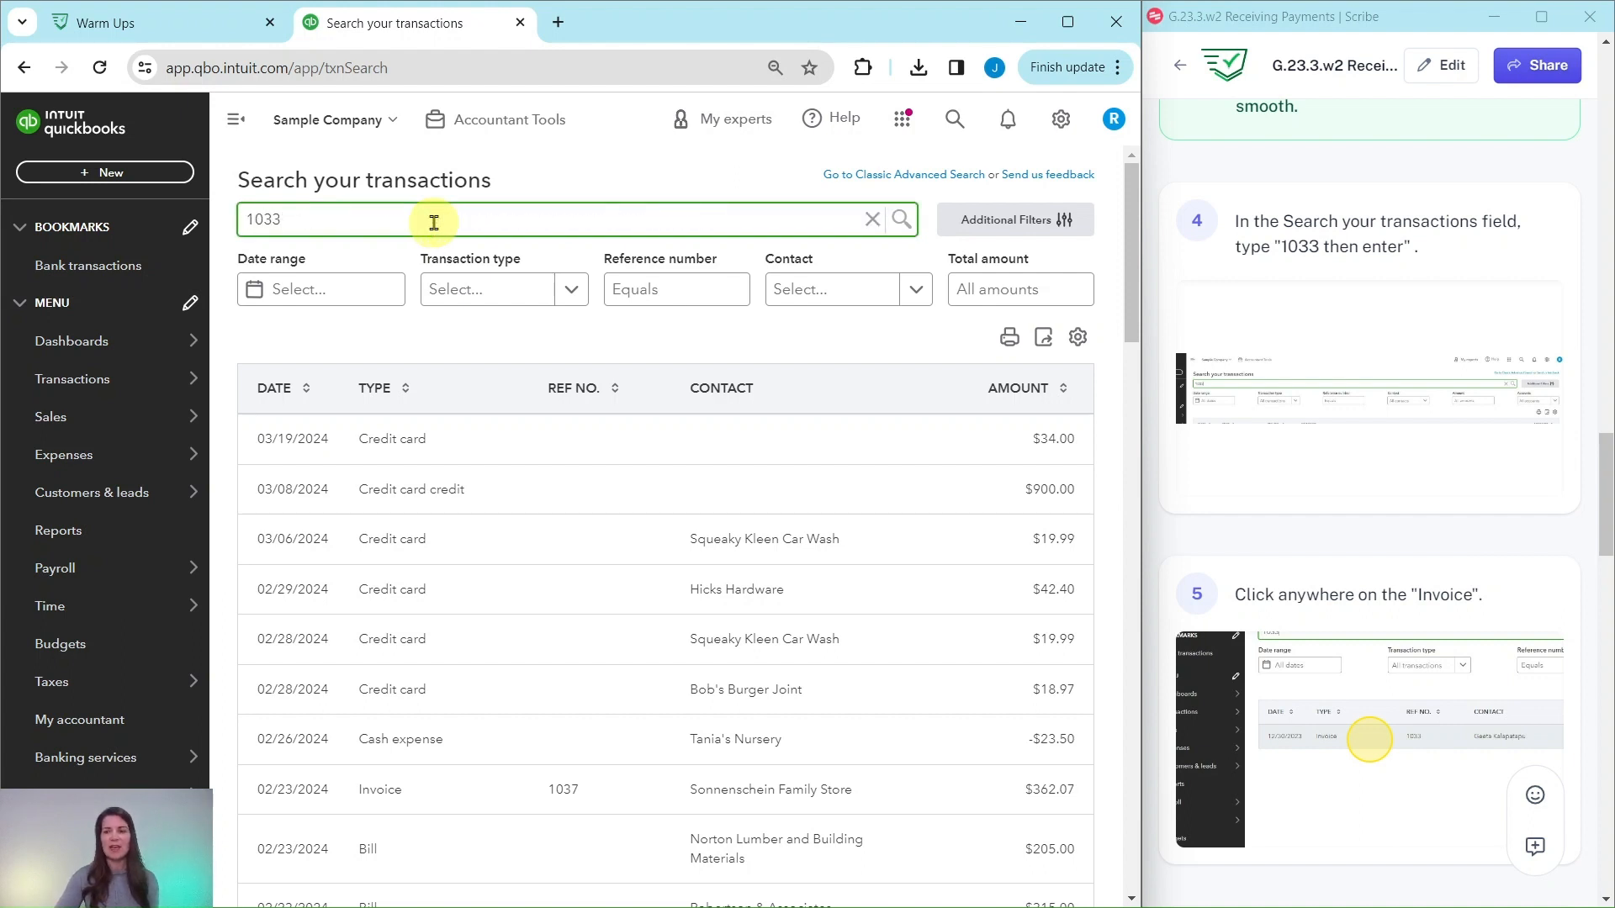
pyautogui.write('033')
pyautogui.press('Return')
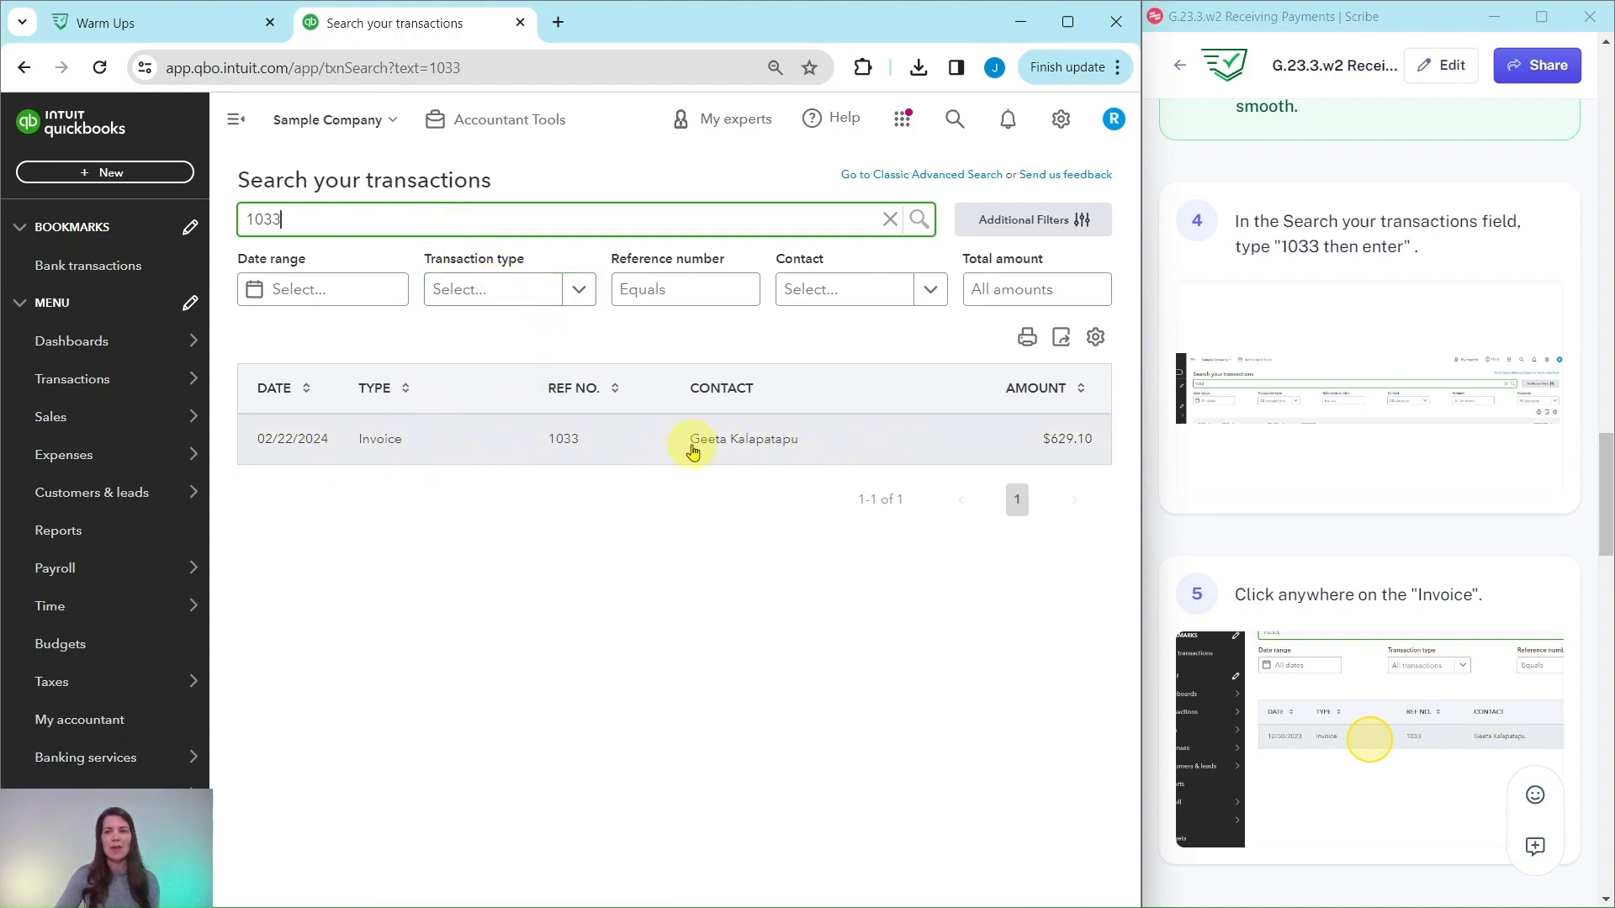
# Step: Open invoice 1033 from the search results and start receiving a payment against it
pyautogui.click(435, 447)
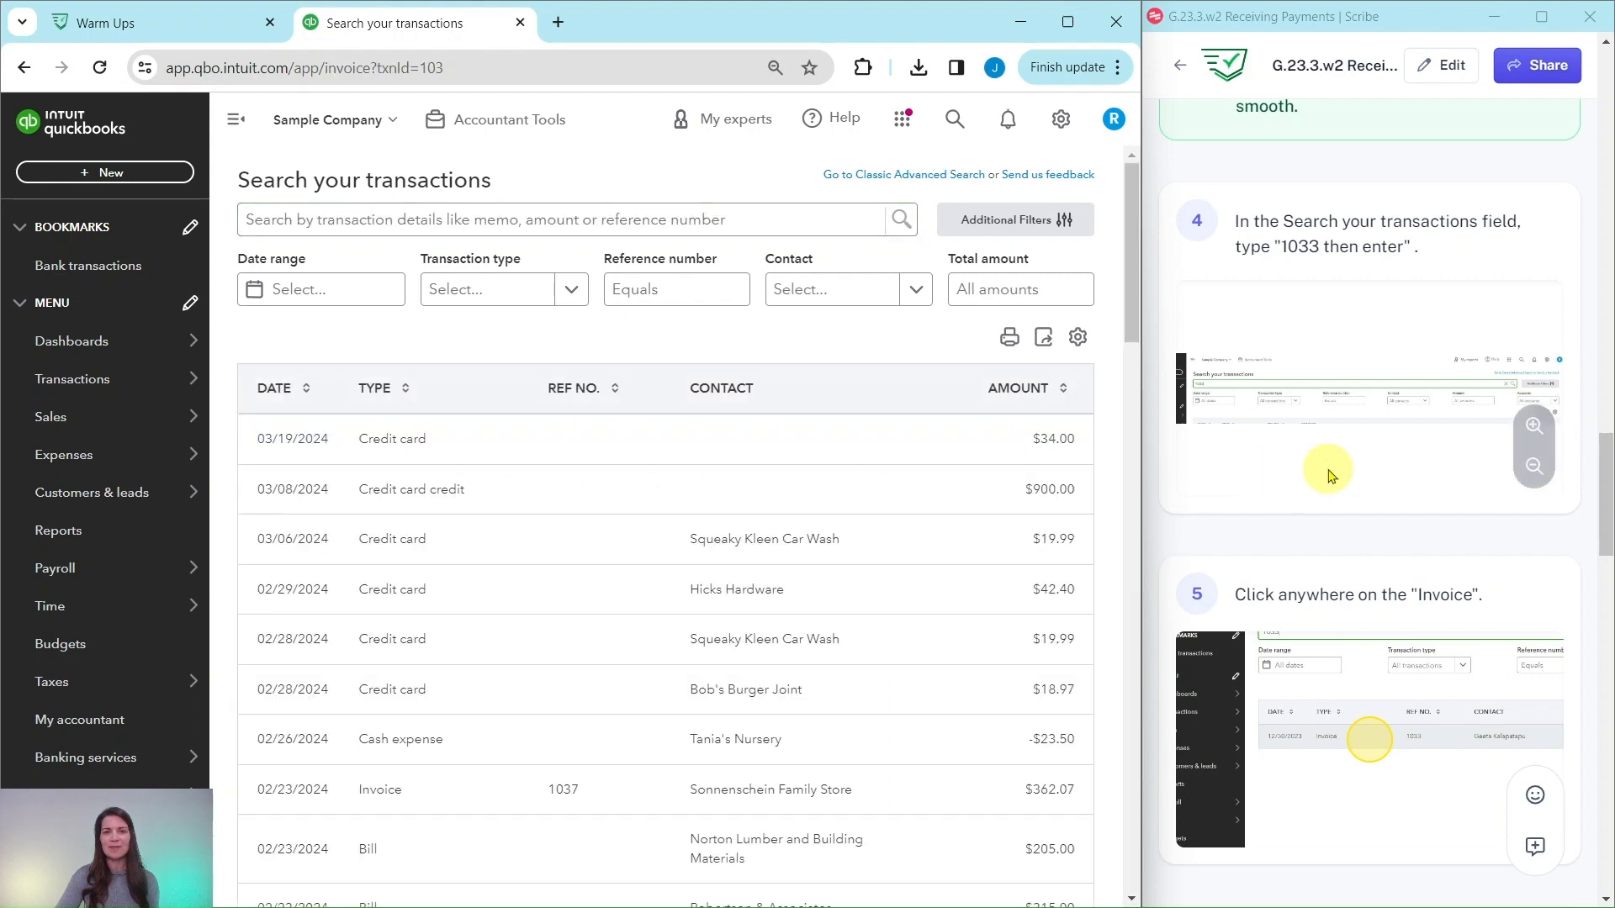
pyautogui.scroll(-9, 1329, 475)
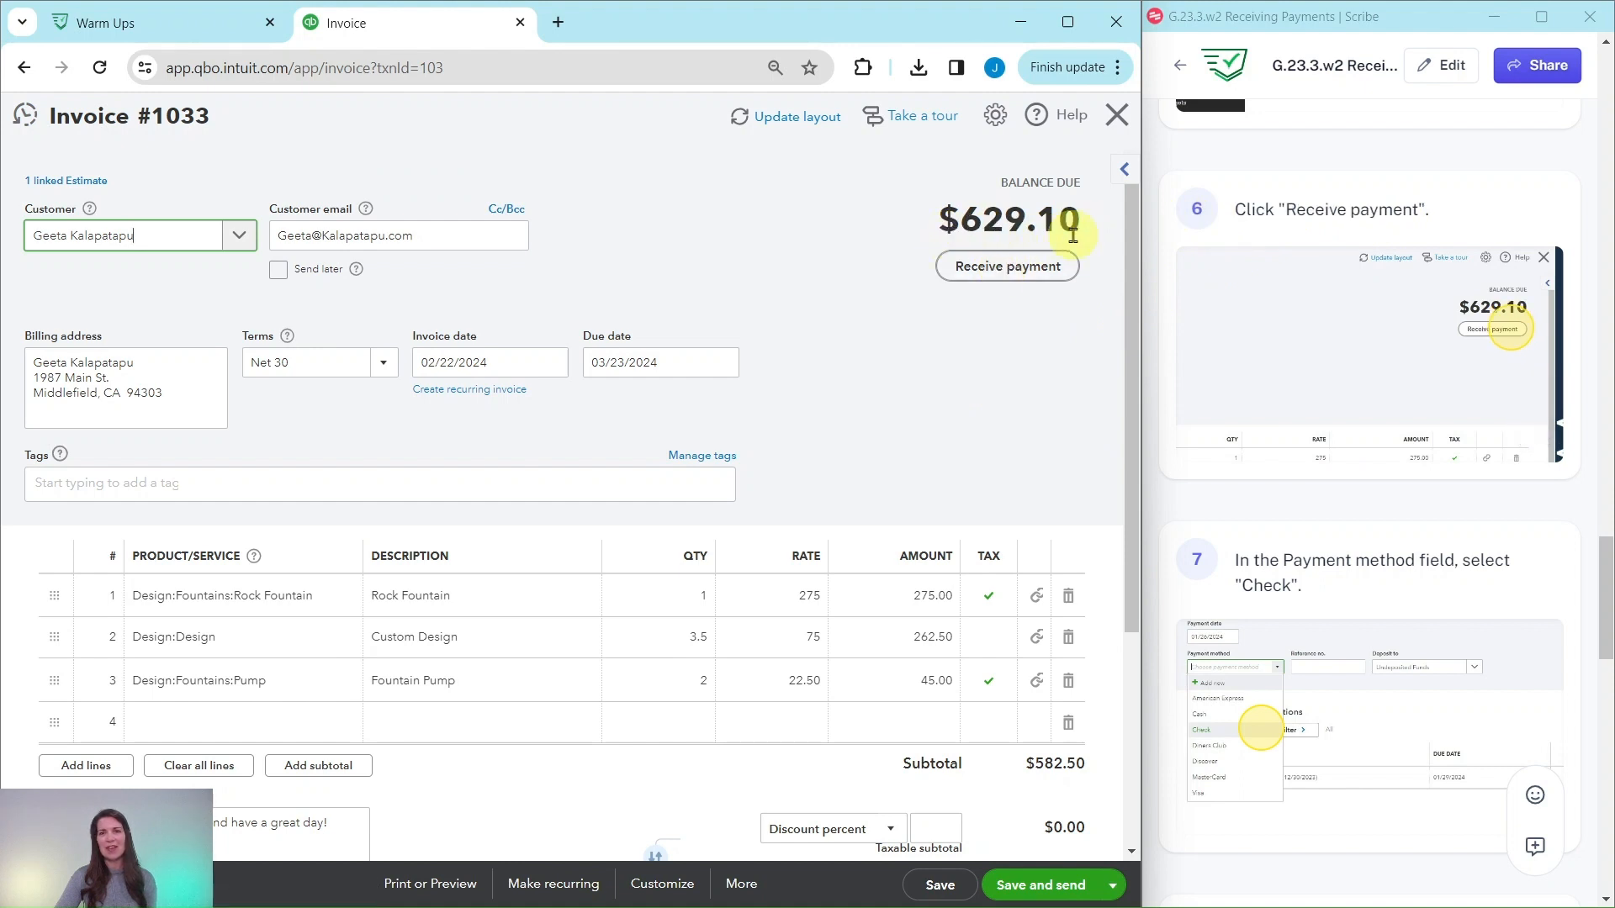
pyautogui.click(1017, 280)
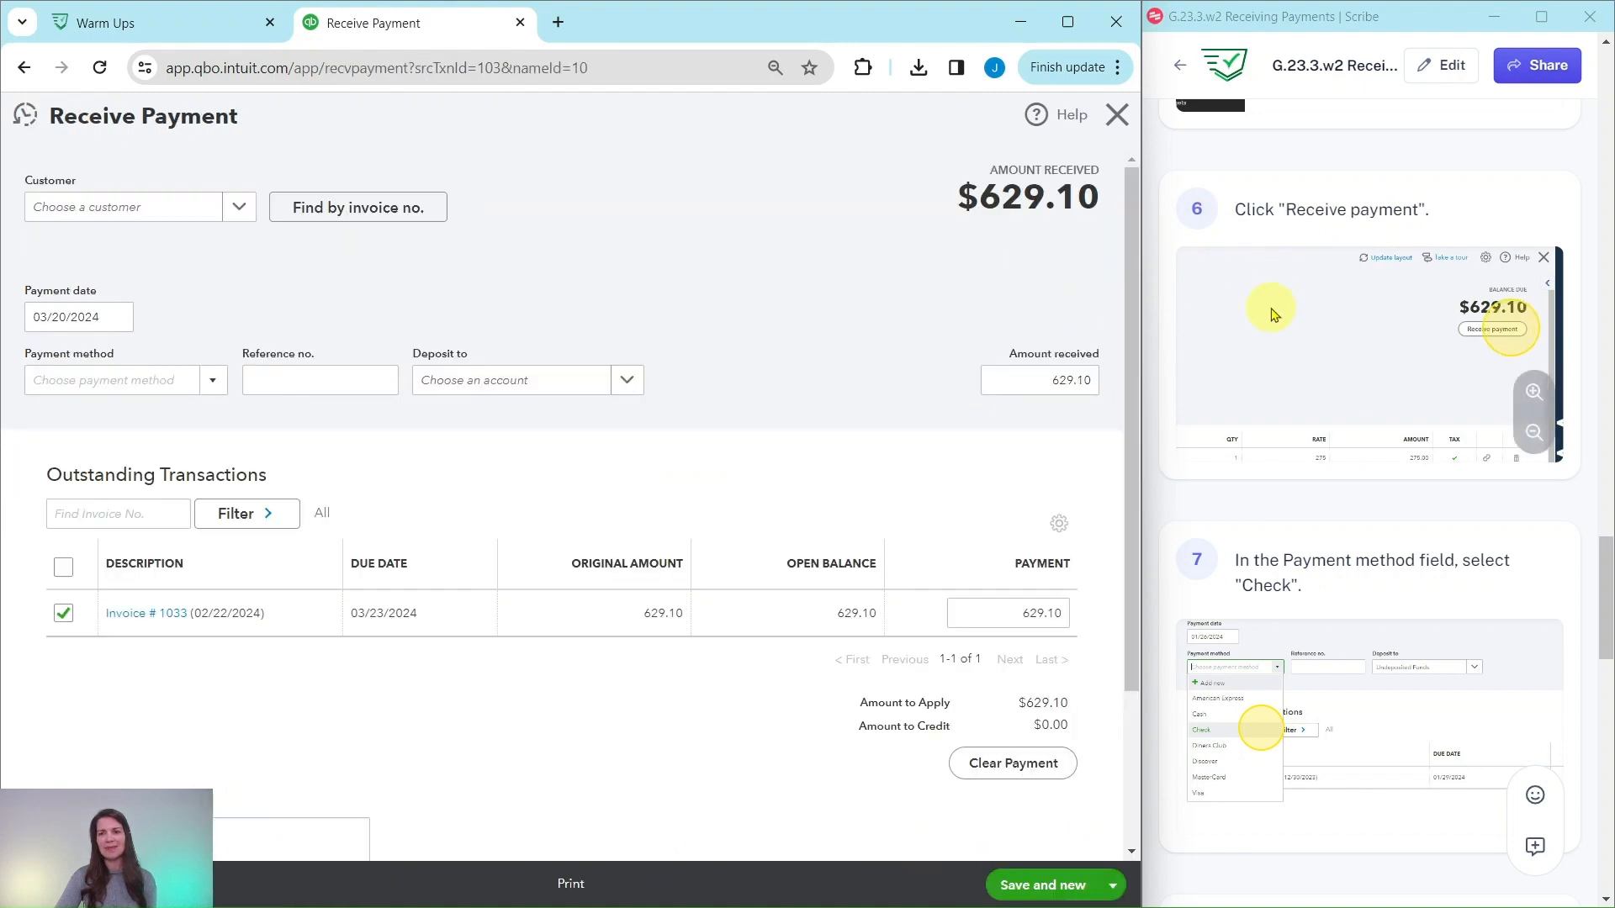
# Step: Set the payment method to Check for the payment on invoice 1033
pyautogui.scroll(-5, 1317, 285)
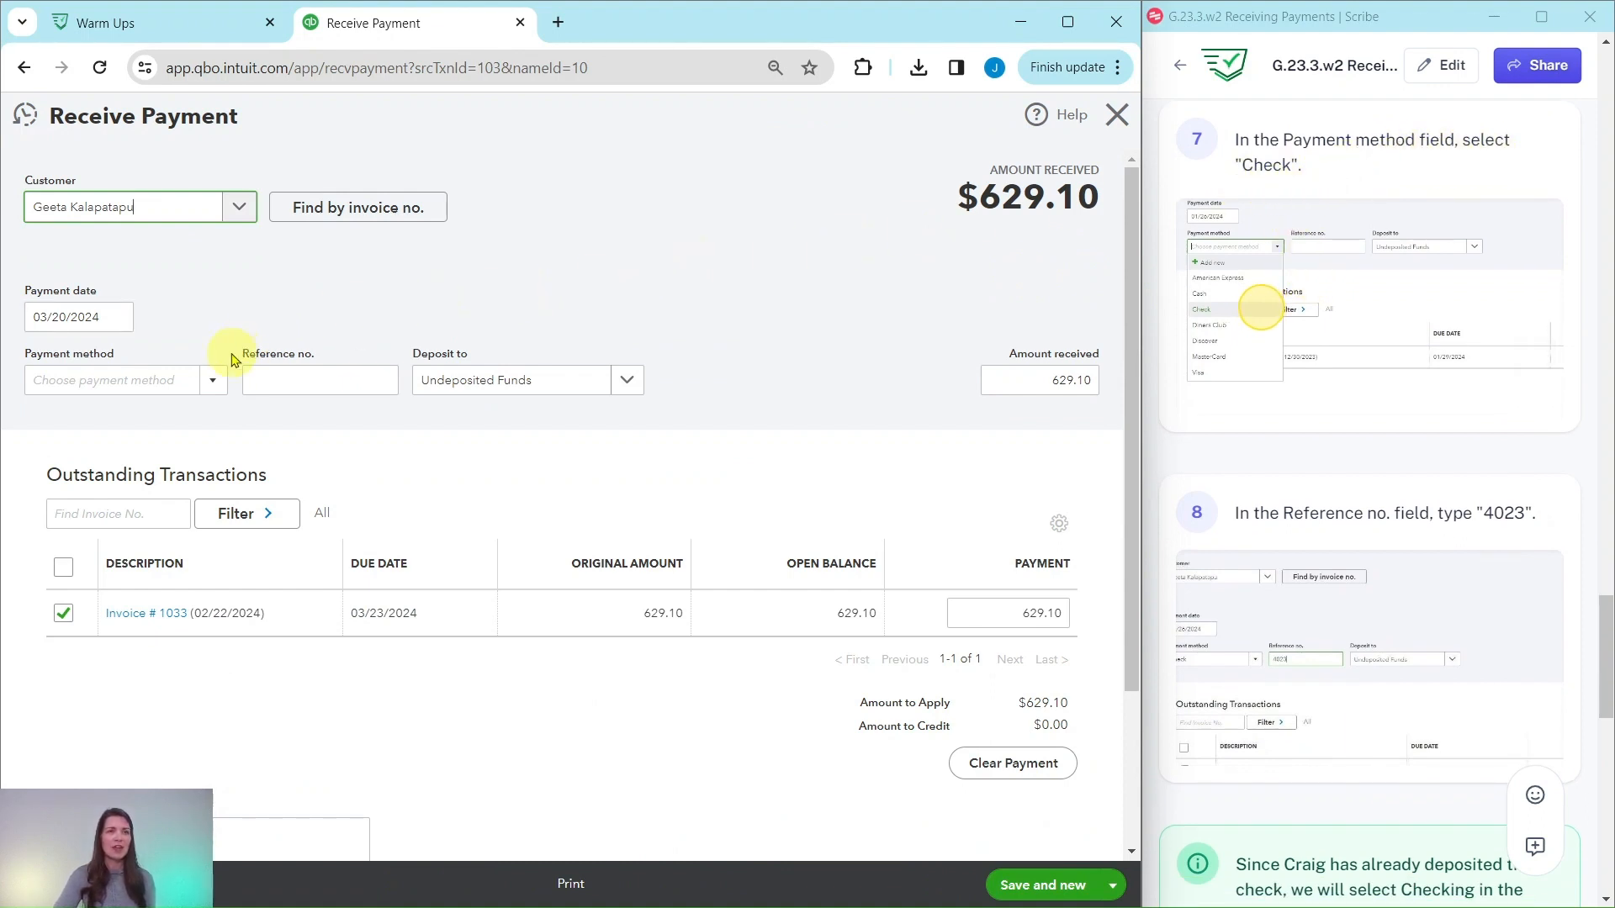
pyautogui.click(214, 388)
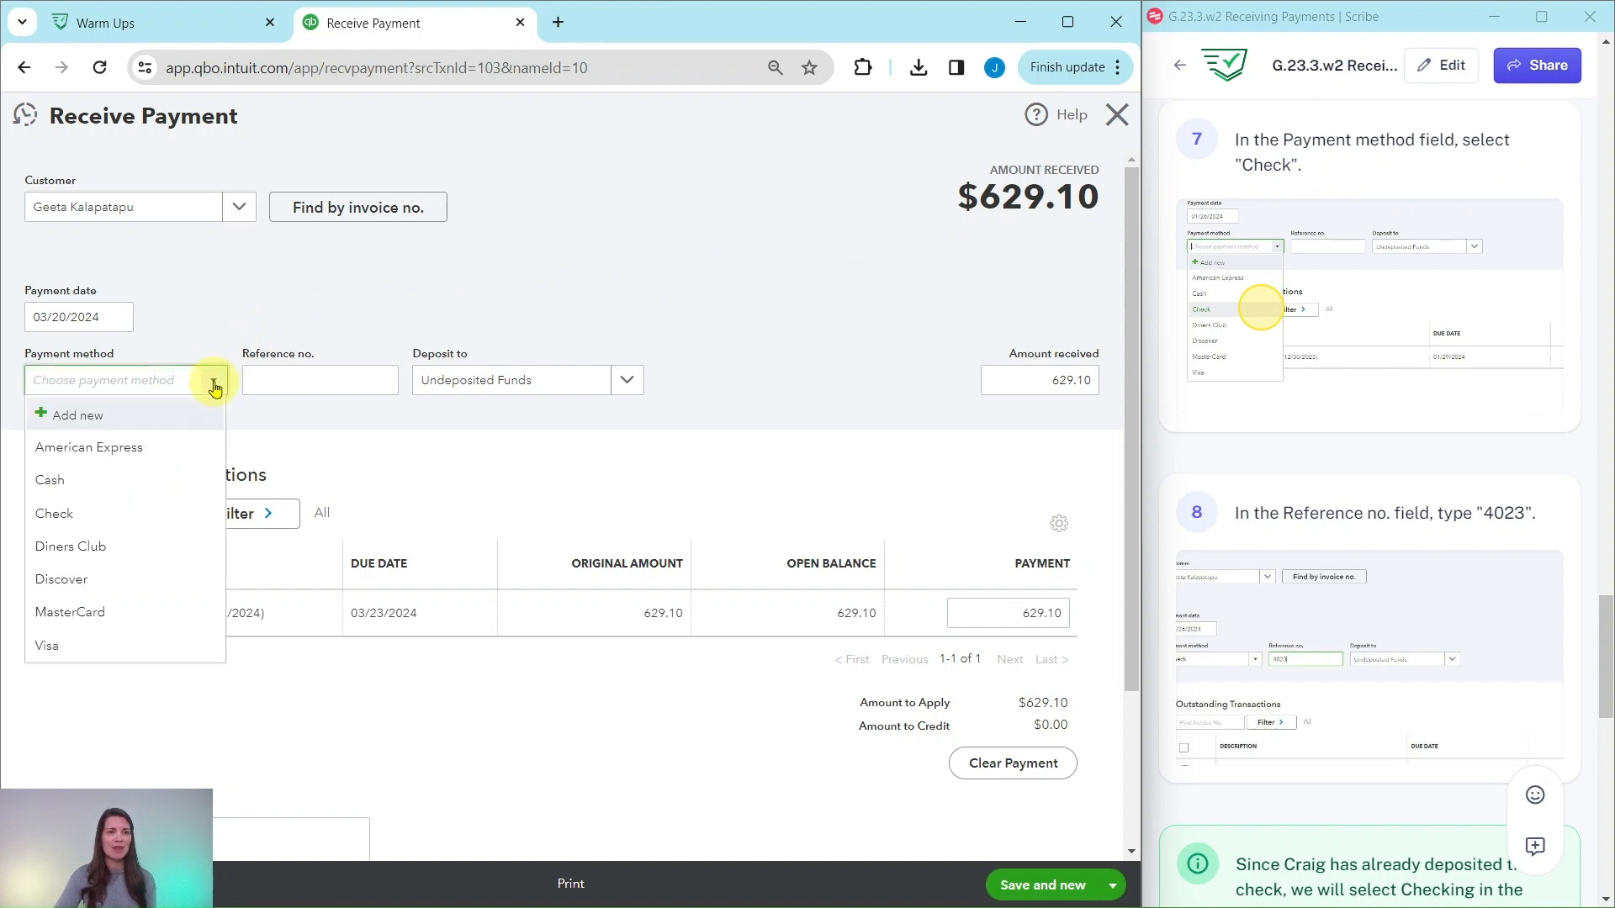
pyautogui.click(48, 516)
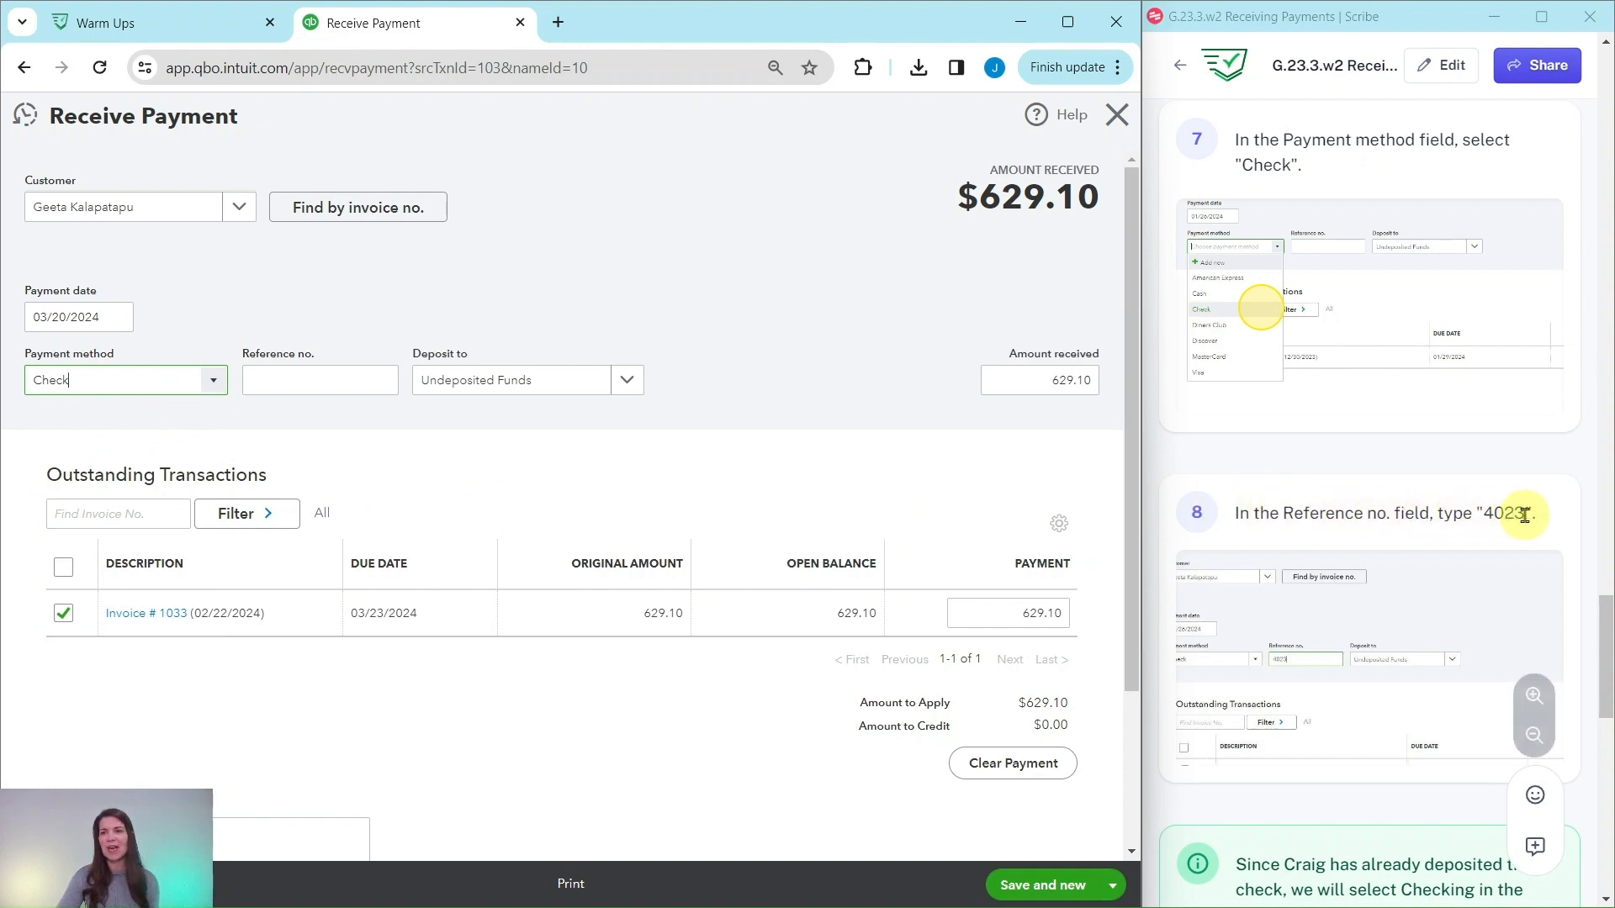
# Step: Enter 4023 as the reference number for the payment on invoice 1033, following the exercise guide
pyautogui.click(299, 381)
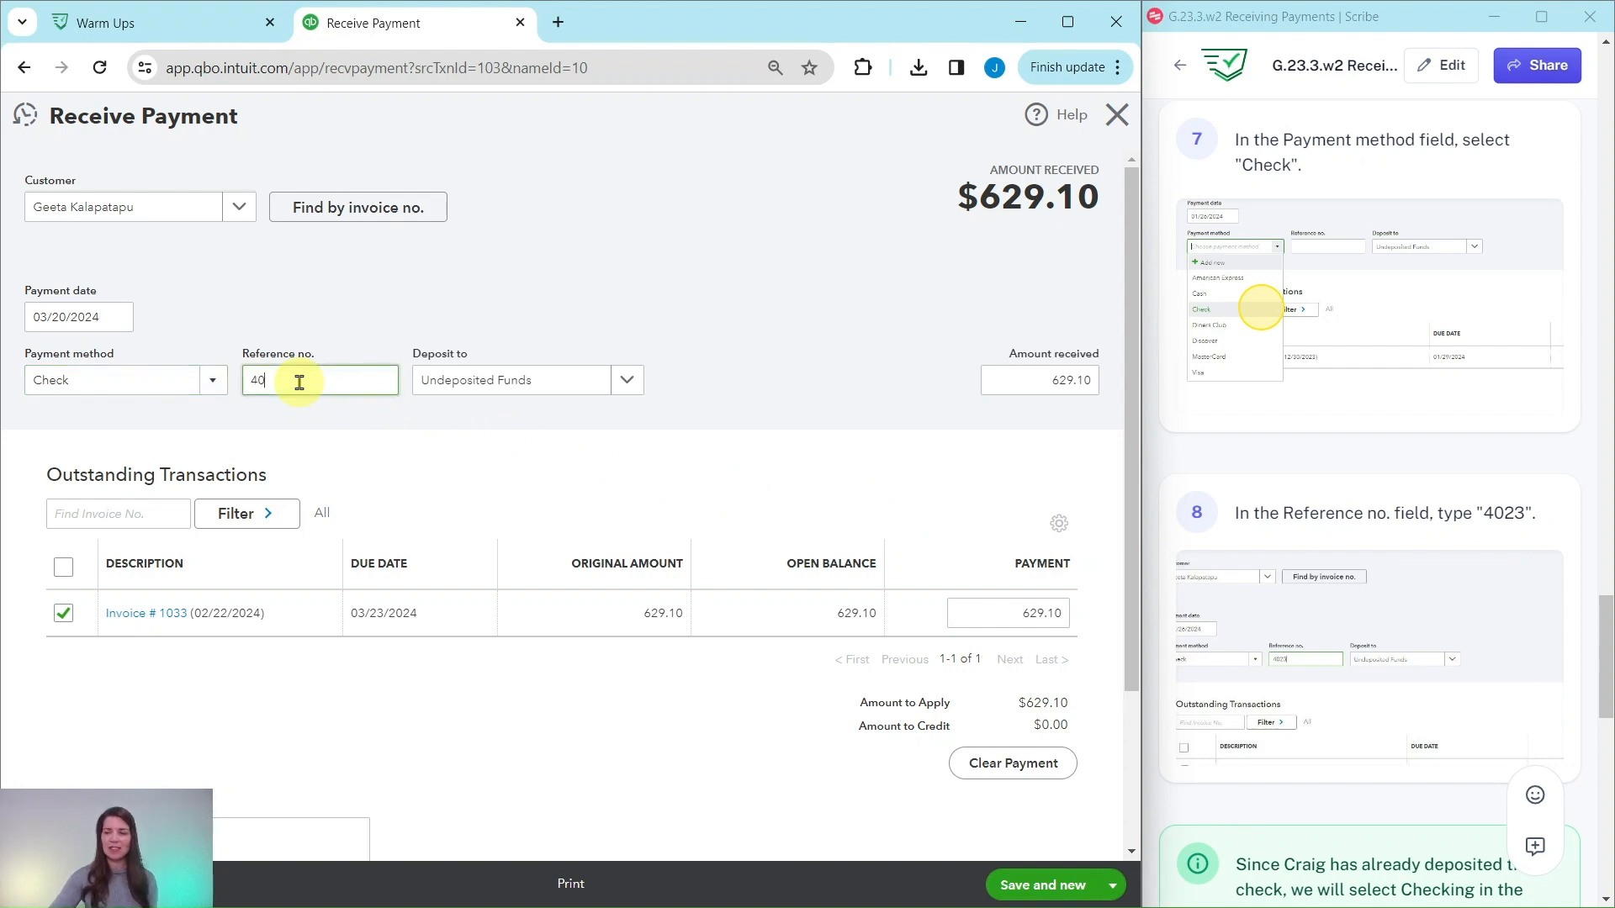
pyautogui.scroll(-8, 1315, 582)
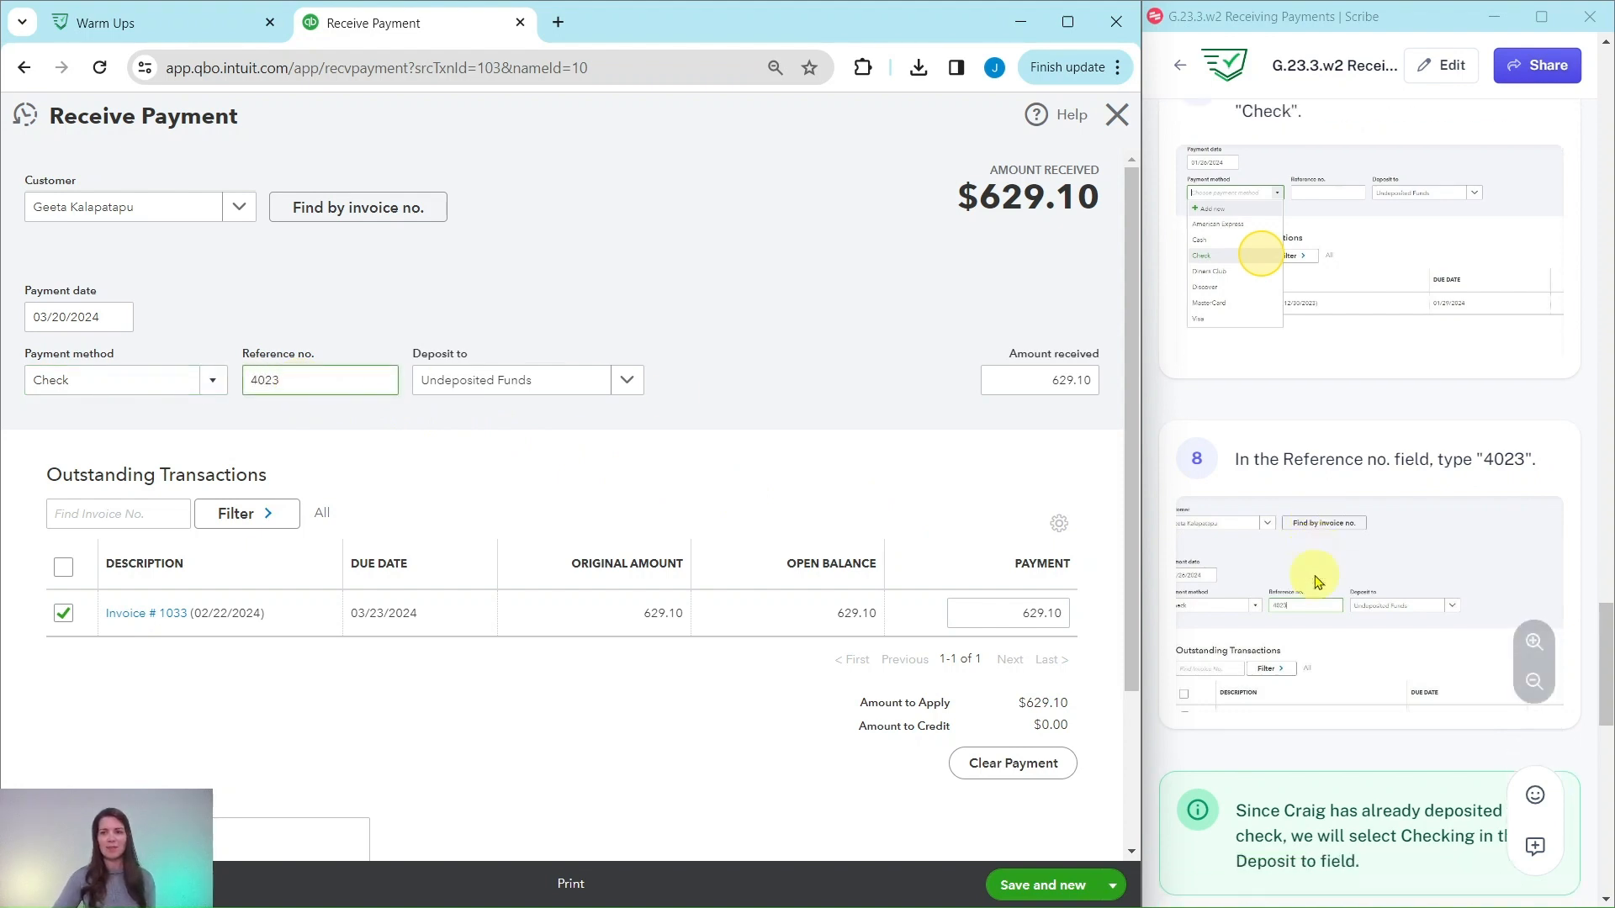
pyautogui.scroll(-1, 1314, 582)
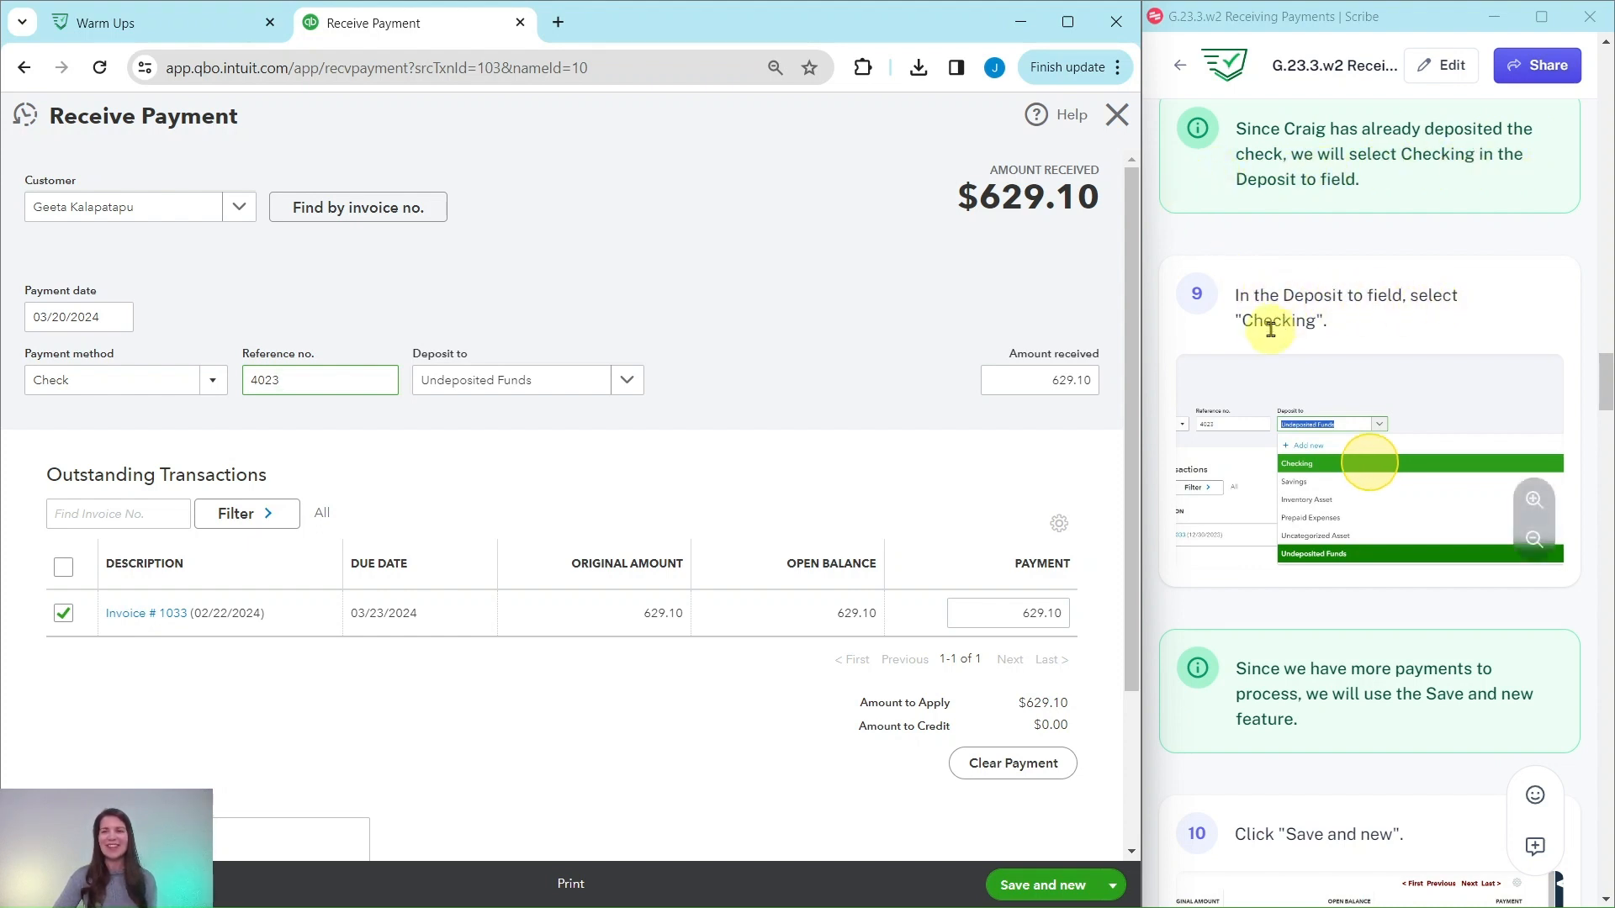
# Step: Deposit the payment on invoice 1033 to Checking, then save it and start a new payment
pyautogui.click(629, 386)
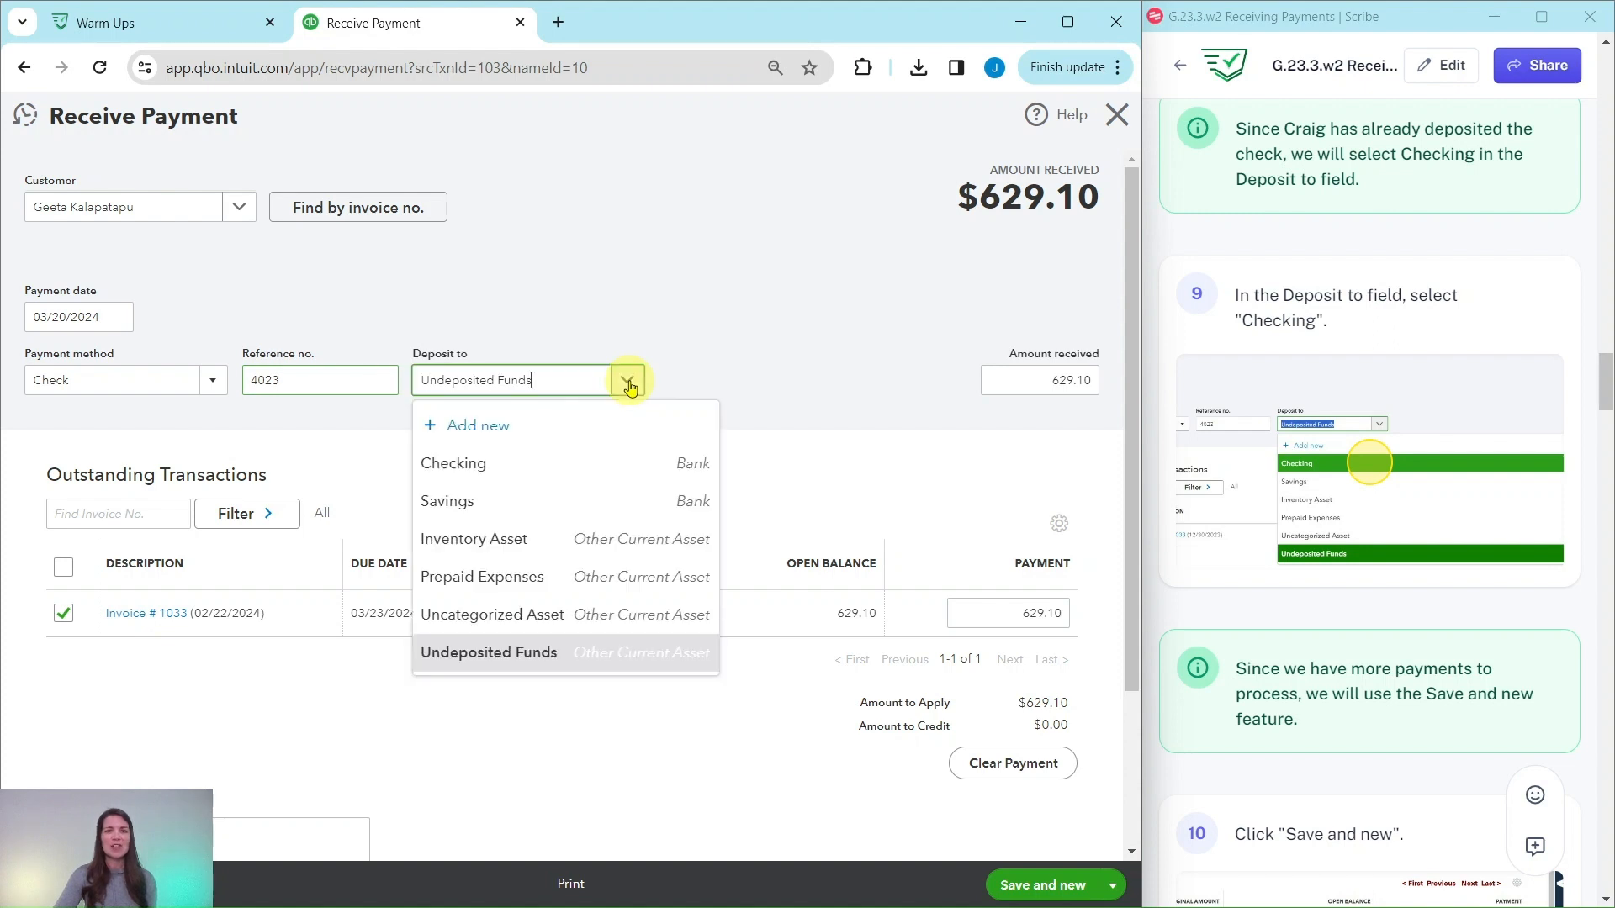
pyautogui.click(452, 468)
pyautogui.scroll(-3, 1287, 454)
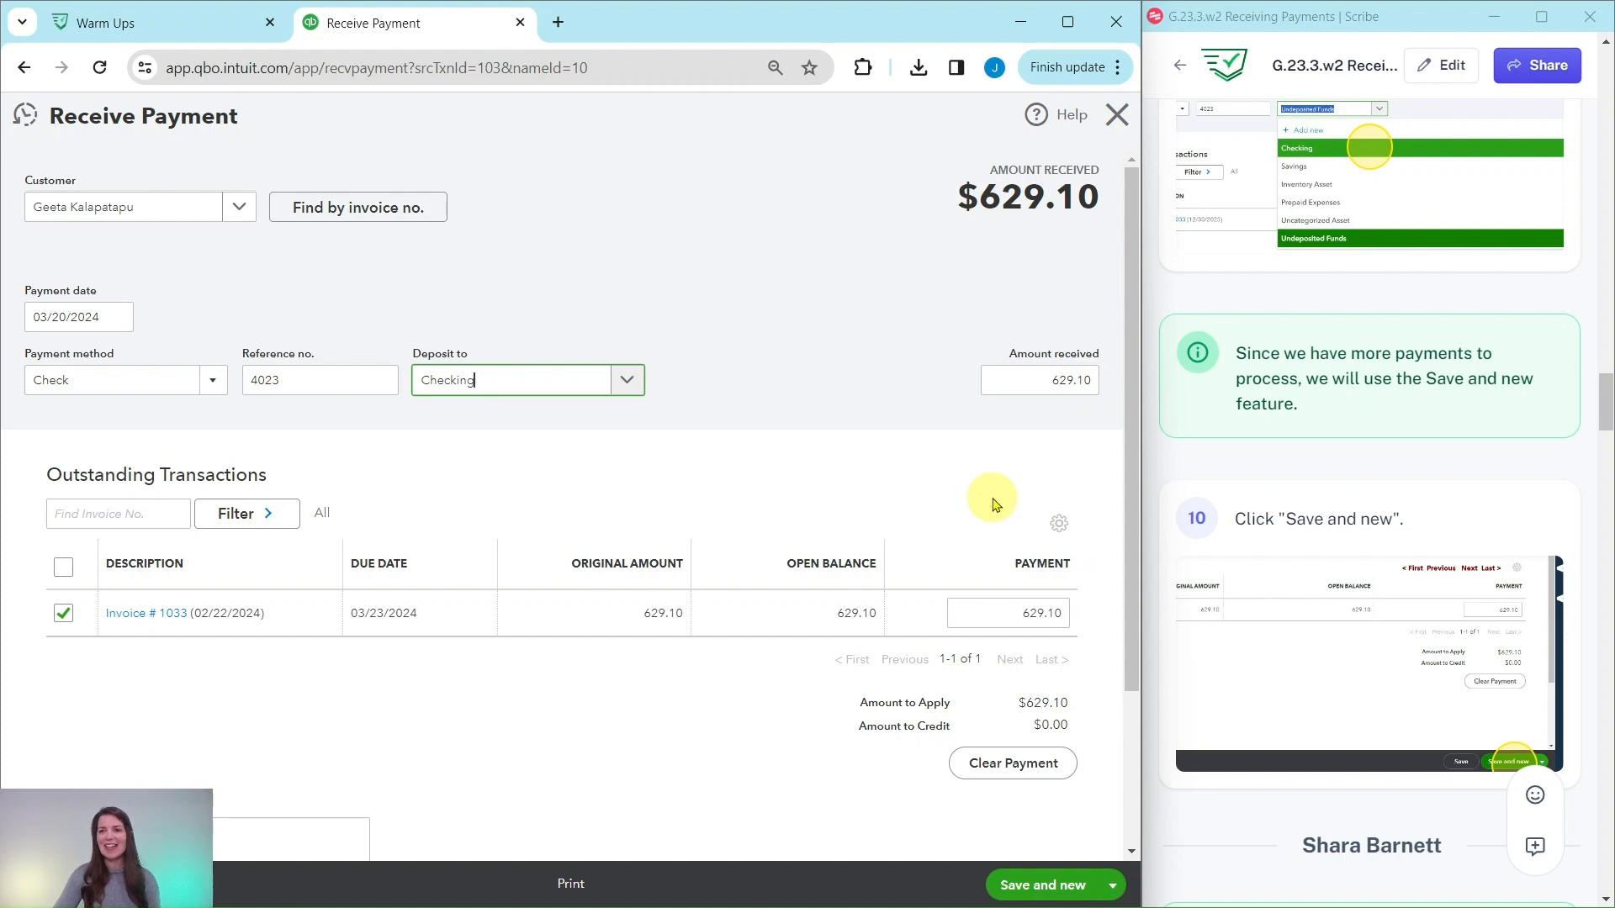
pyautogui.click(1055, 886)
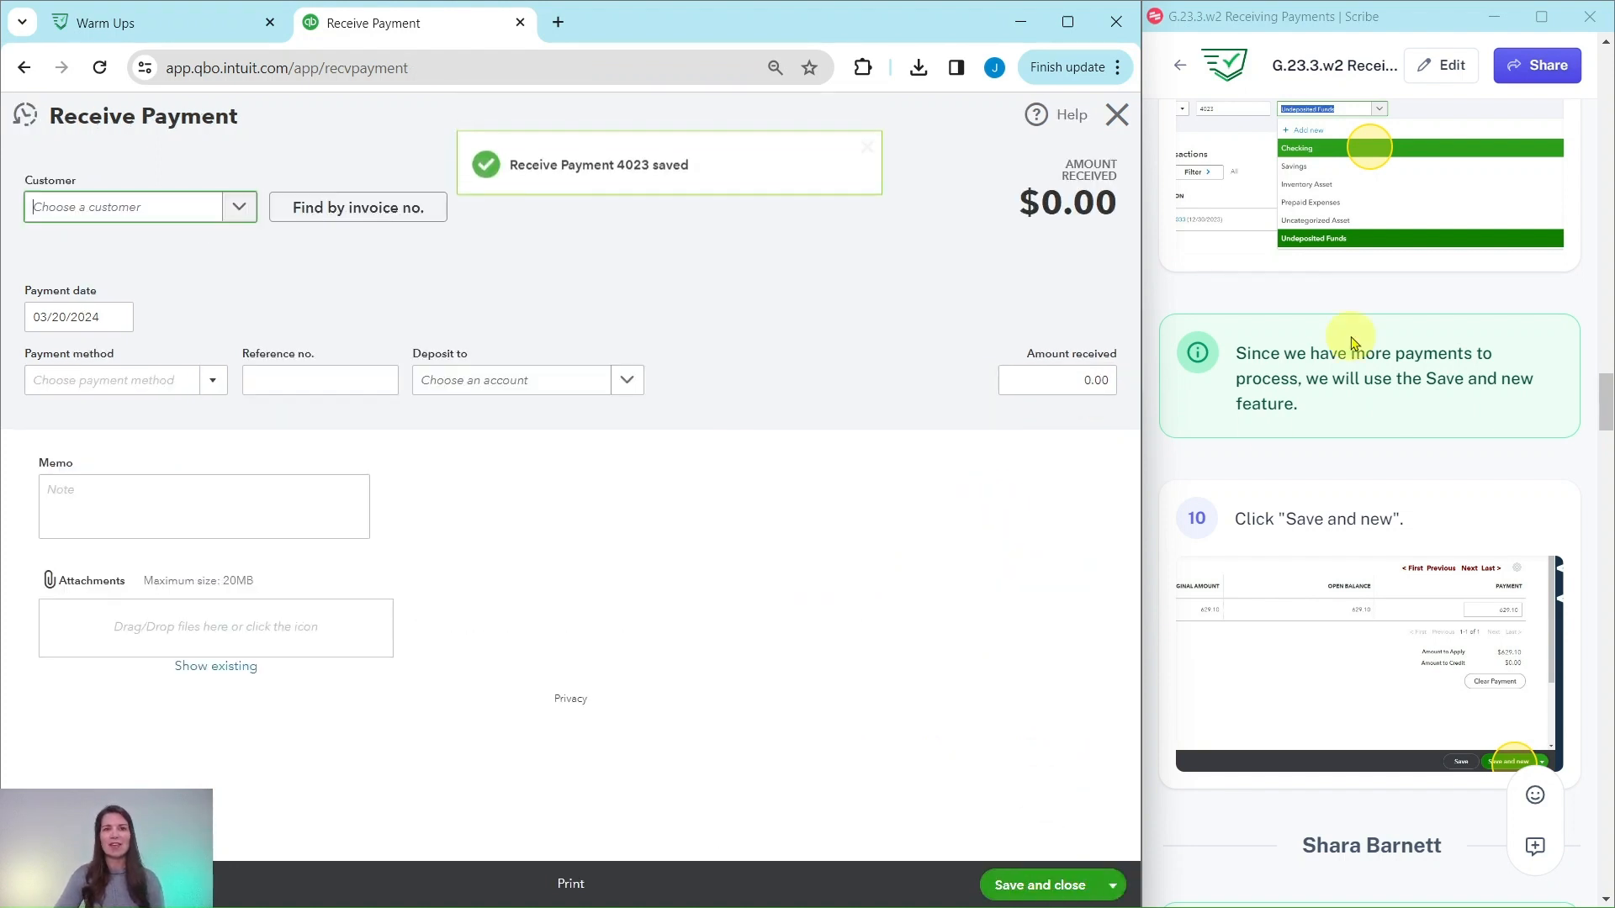
# Step: Switch to the checks PDF in Acrobat, examine the second check's payer, number, amount and memo, and return to the payment form
pyautogui.scroll(-8, 1346, 336)
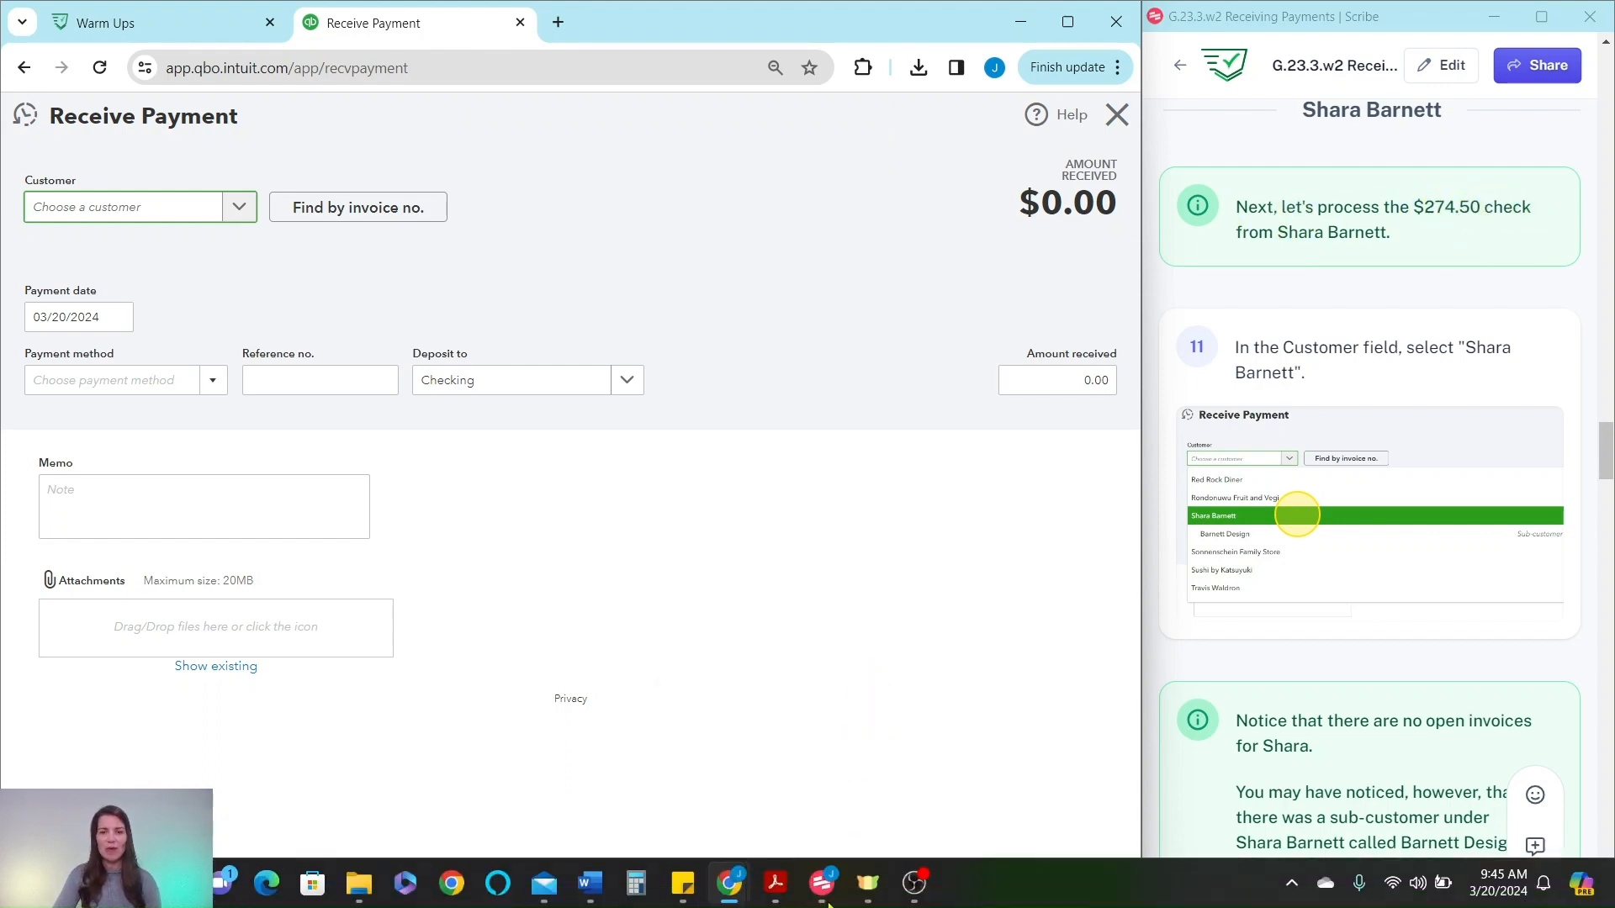
pyautogui.click(828, 890)
pyautogui.scroll(-3, 797, 527)
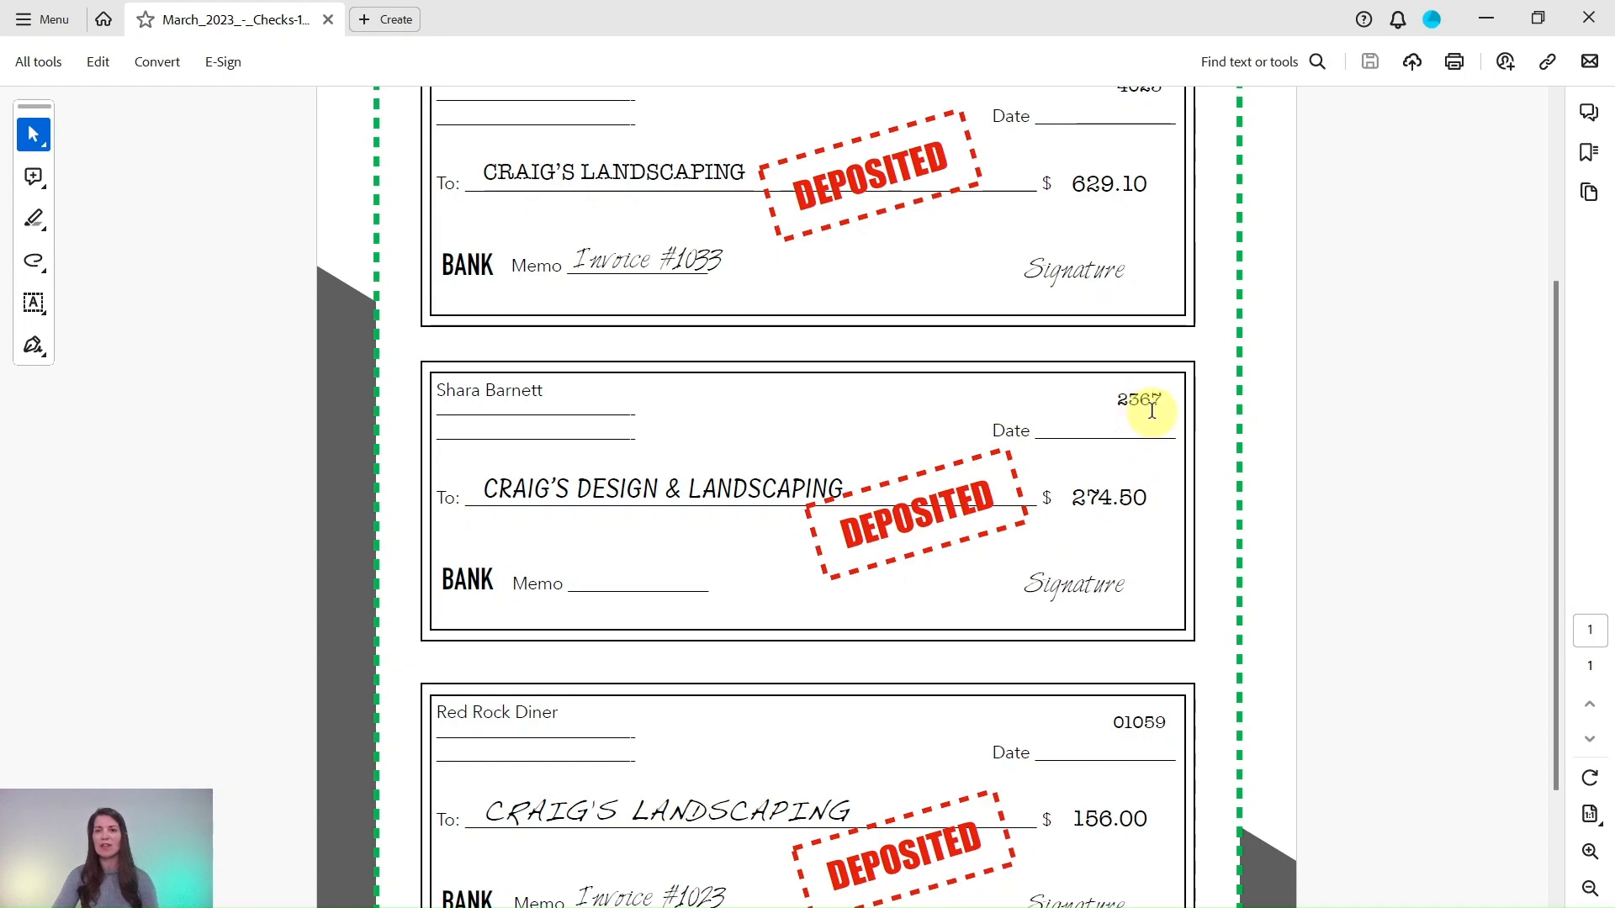
pyautogui.click(1486, 19)
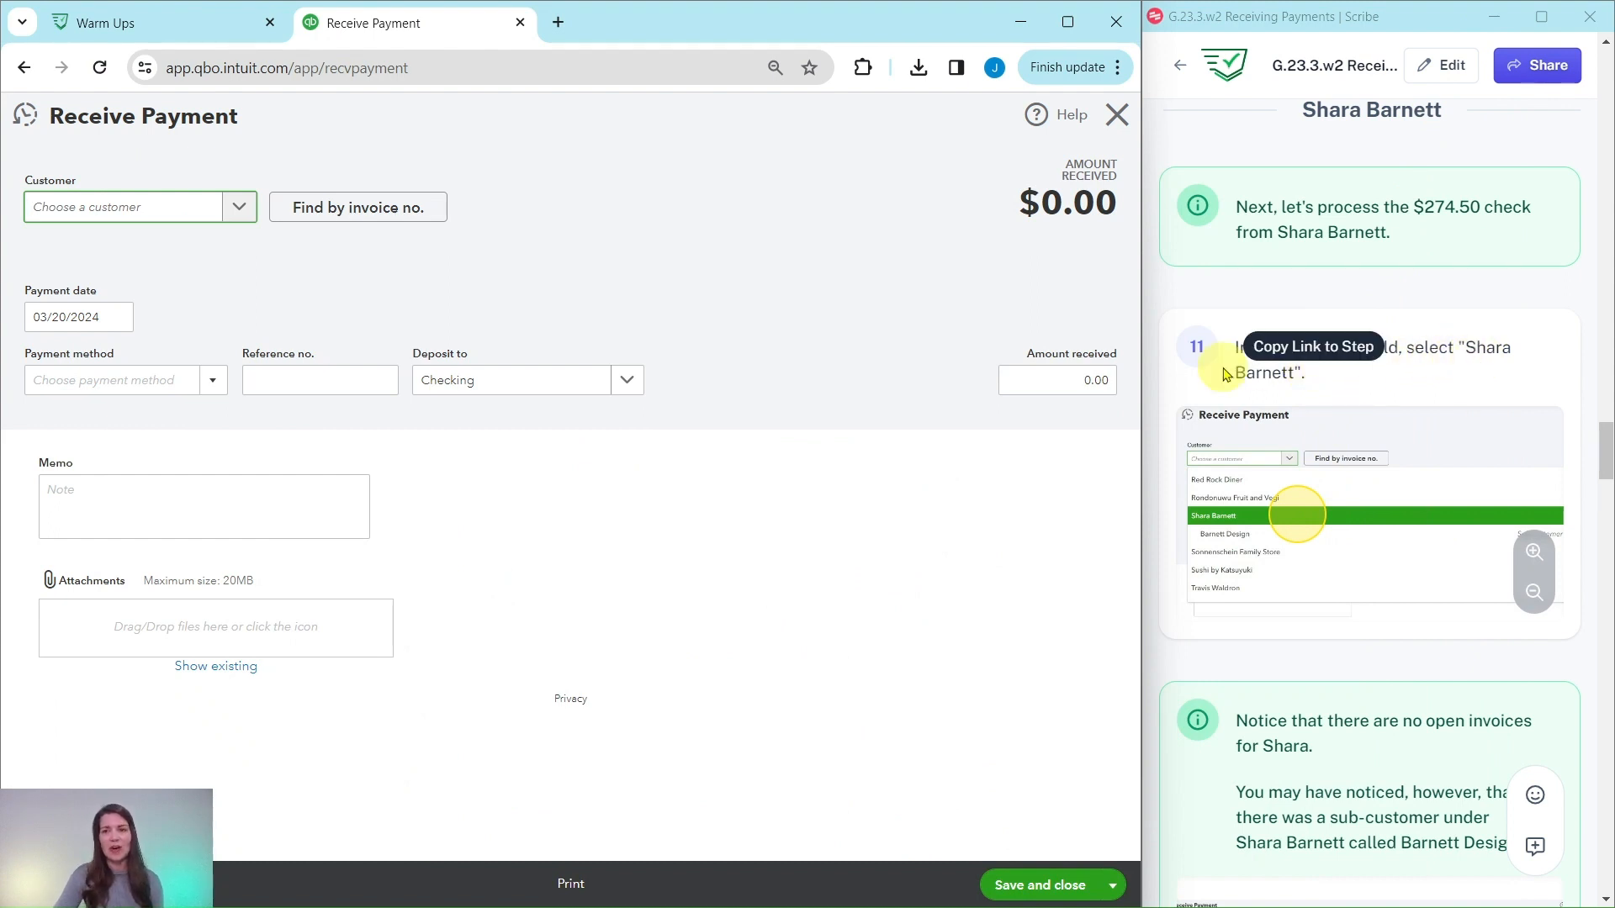
# Step: Select the second check's payer as the customer for the new payment
pyautogui.click(139, 208)
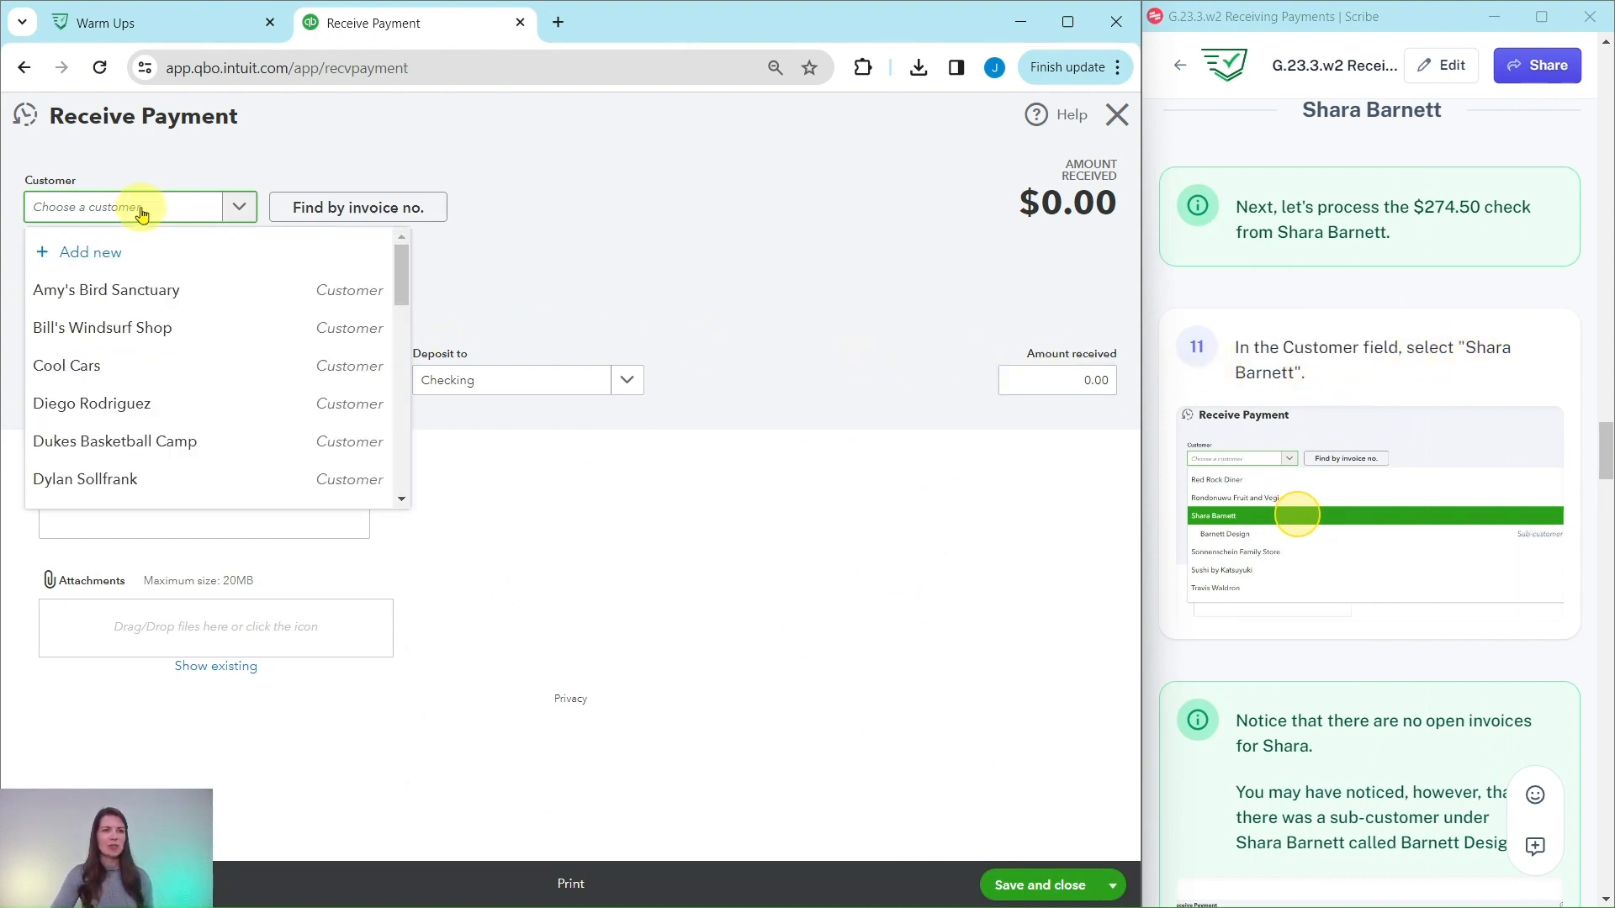
pyautogui.write('shara')
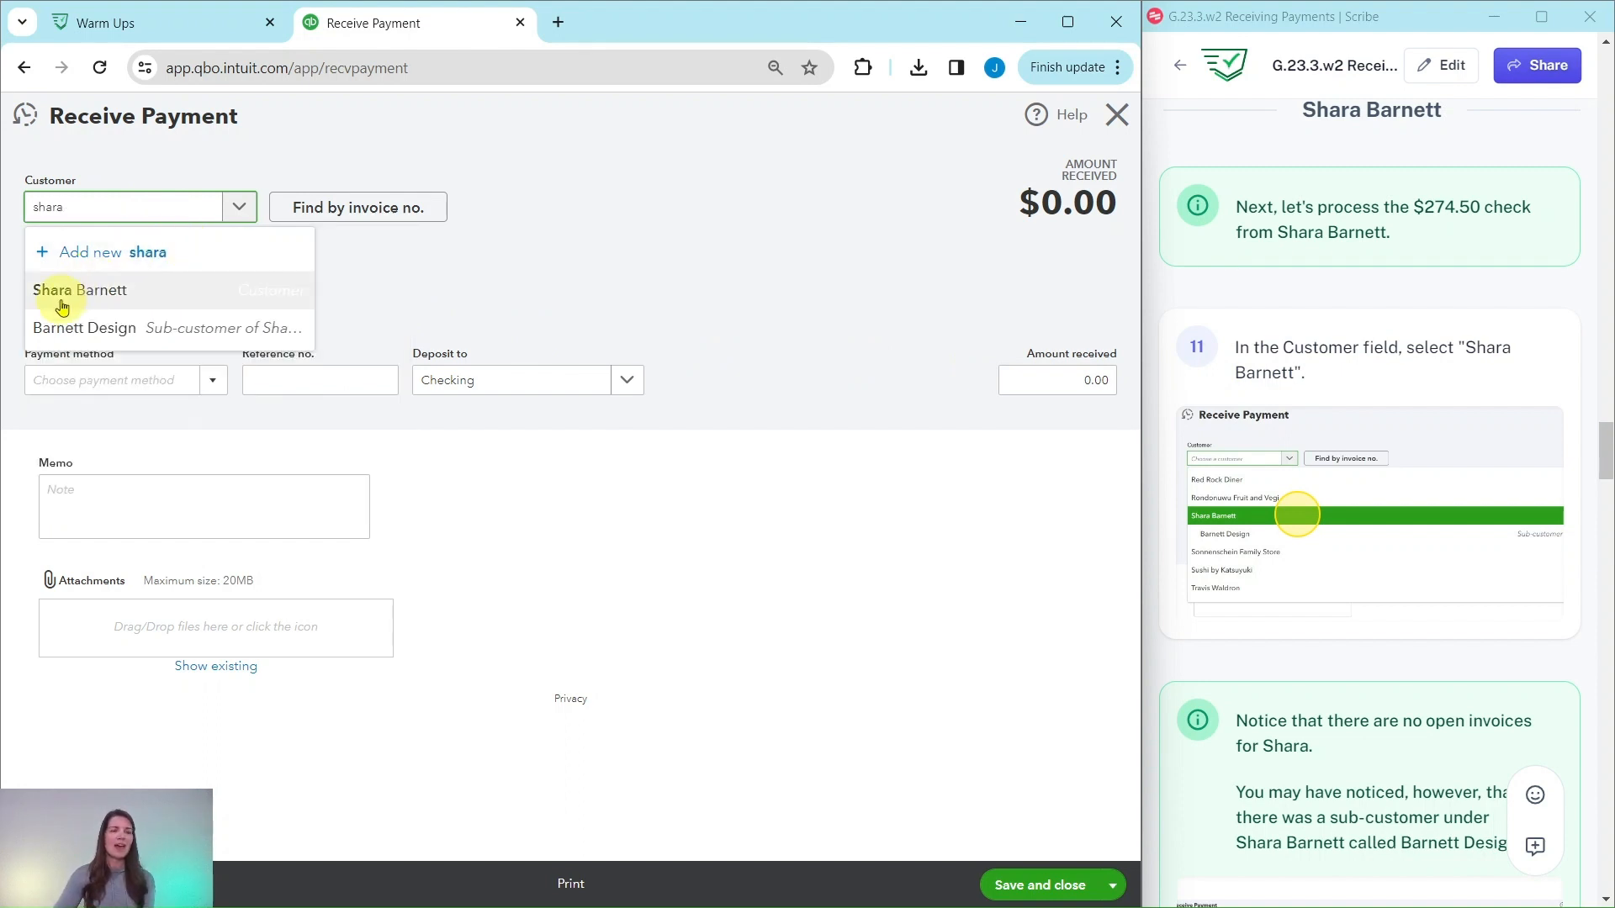
pyautogui.click(66, 295)
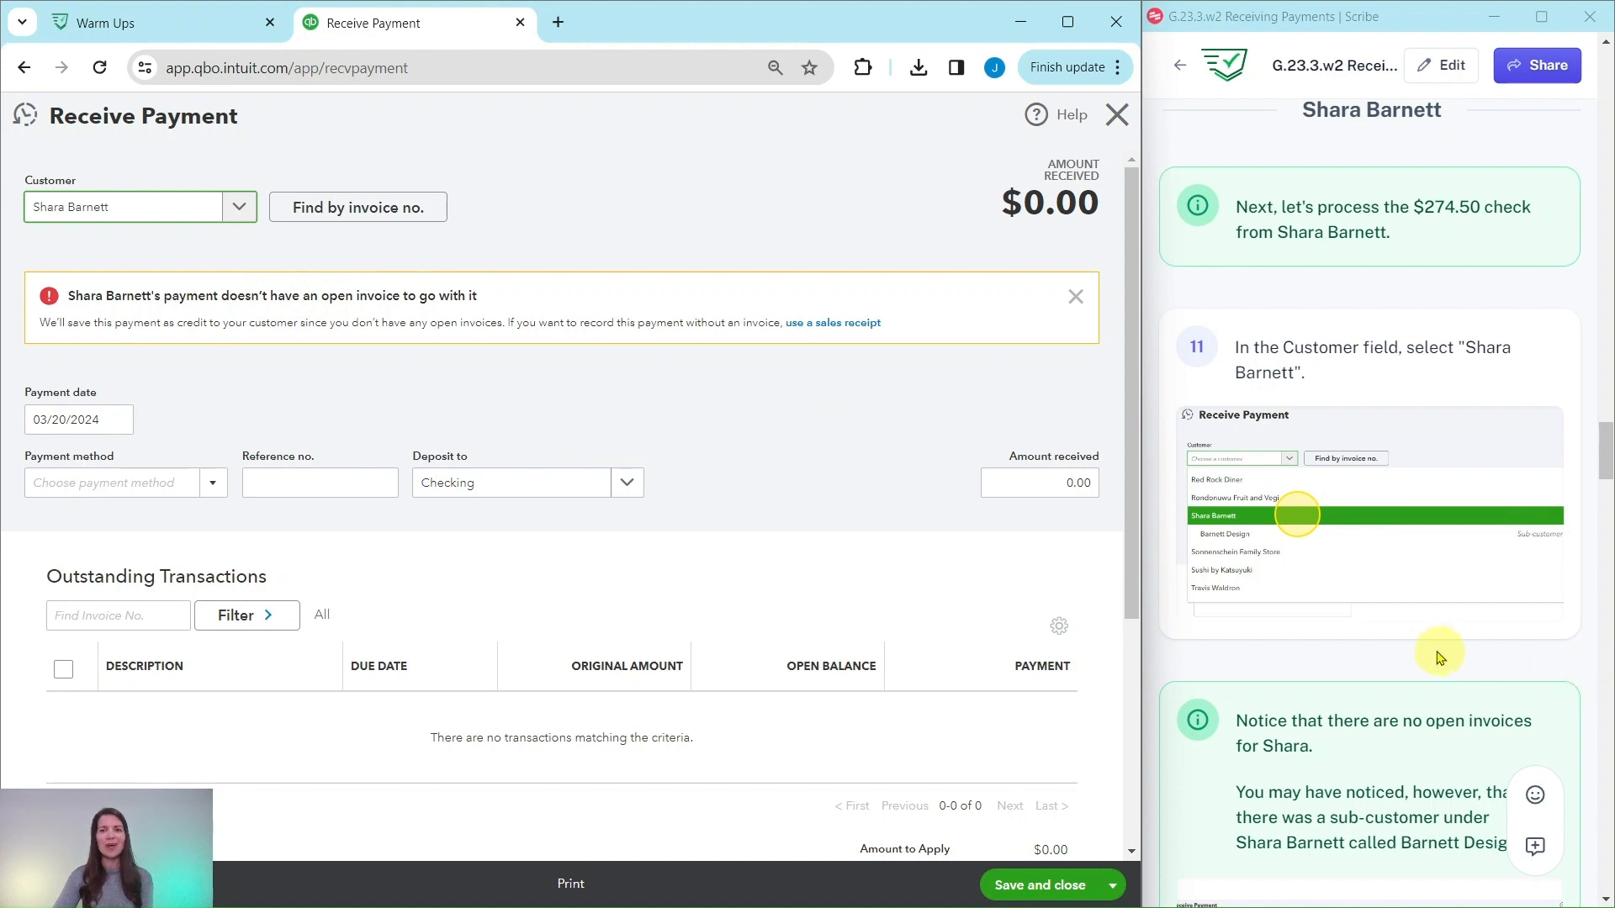
# Step: Change the payment's customer to the payer's sub-customer Barnett Design, following the exercise guide
pyautogui.scroll(-6, 1440, 658)
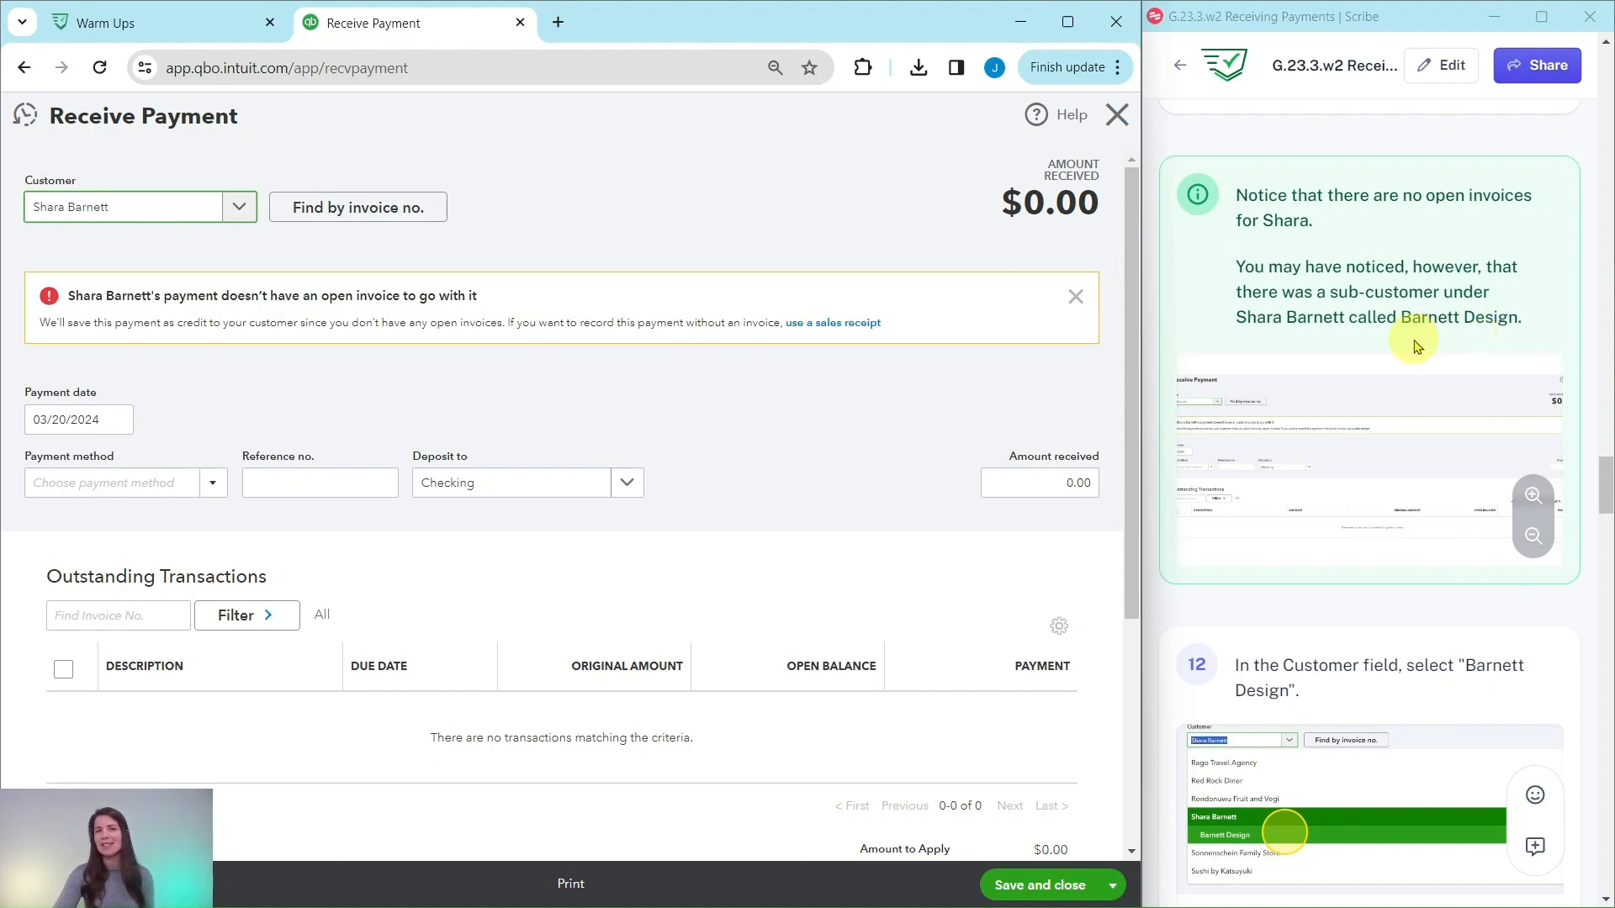
pyautogui.scroll(-4, 1415, 347)
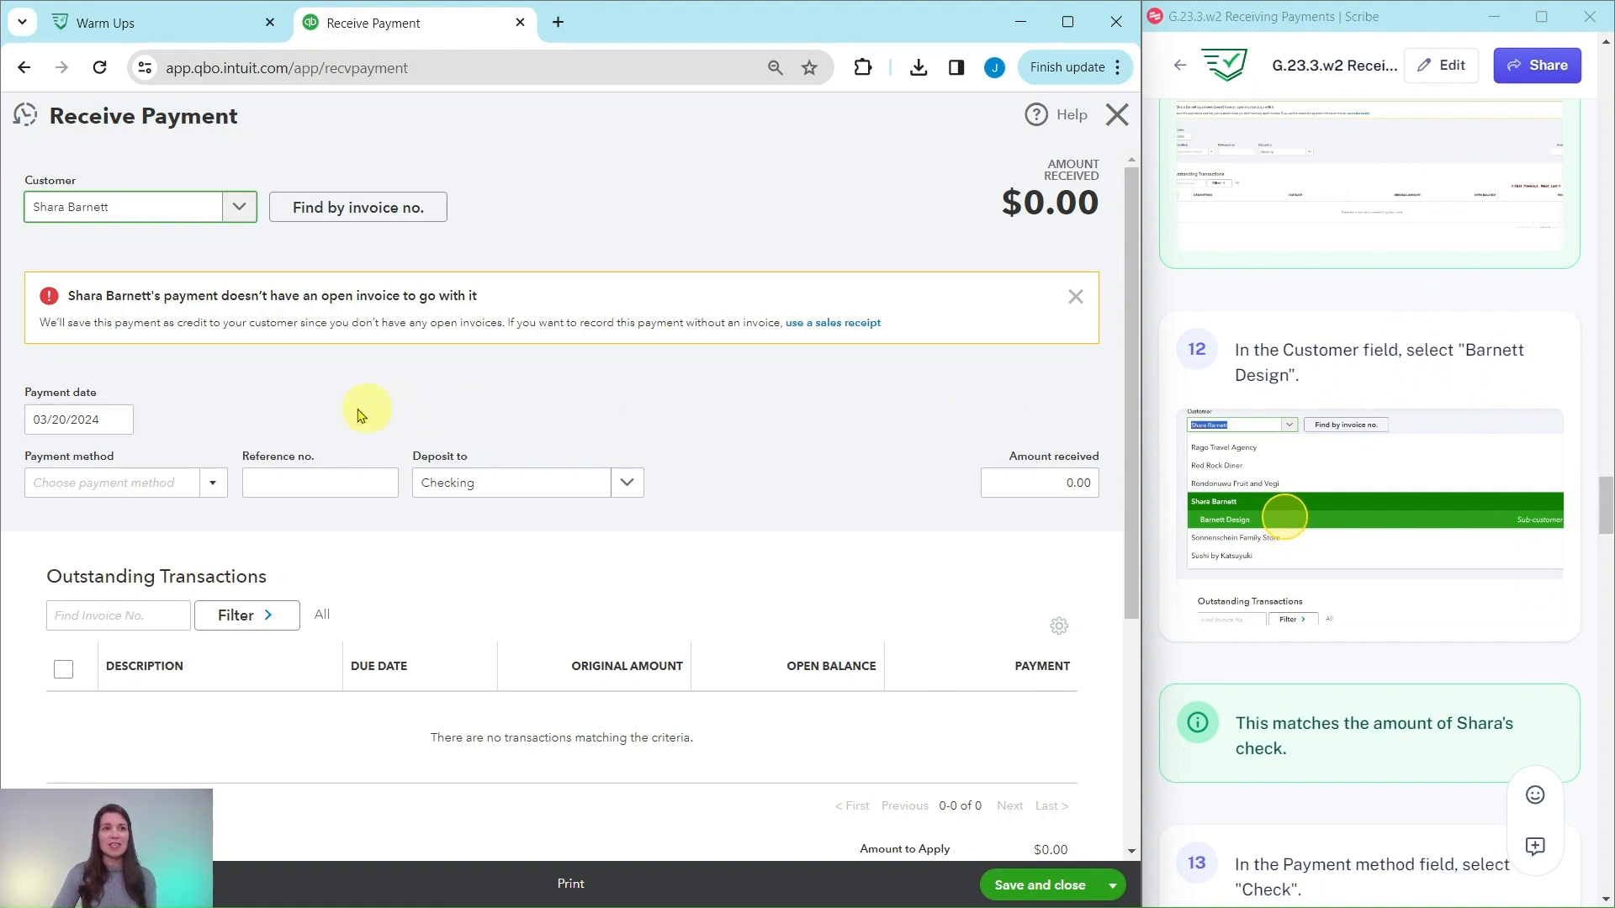
pyautogui.click(240, 210)
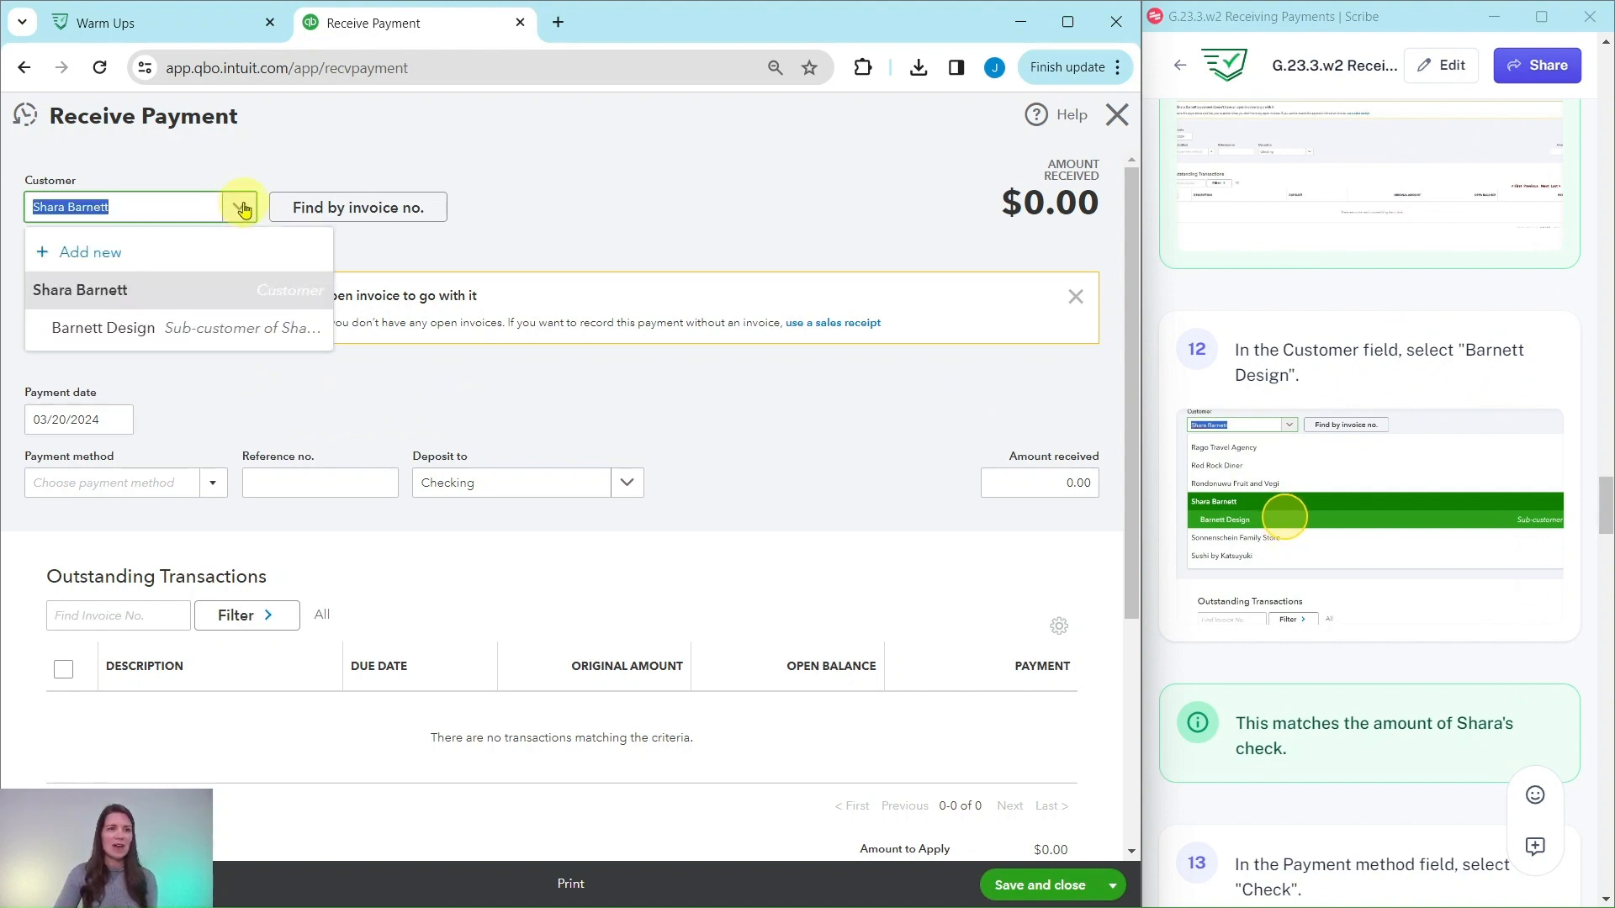
pyautogui.click(78, 333)
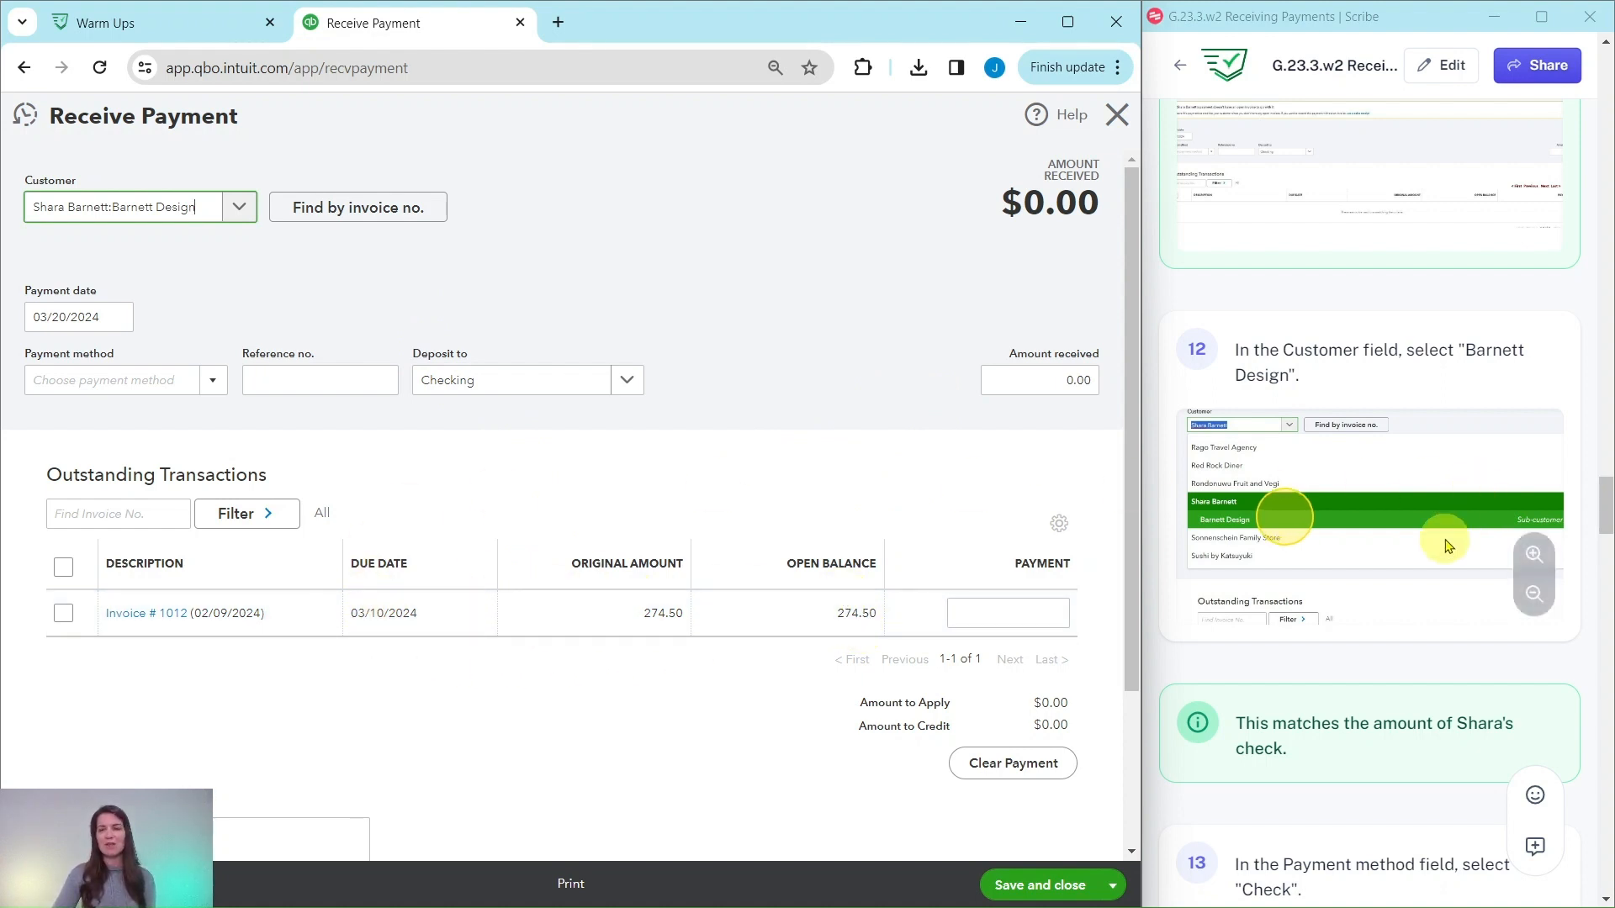
# Step: Set the payment method to Check and the reference number to 2367 for the Barnett Design payment
pyautogui.scroll(-4, 1410, 487)
pyautogui.scroll(-5, 1401, 481)
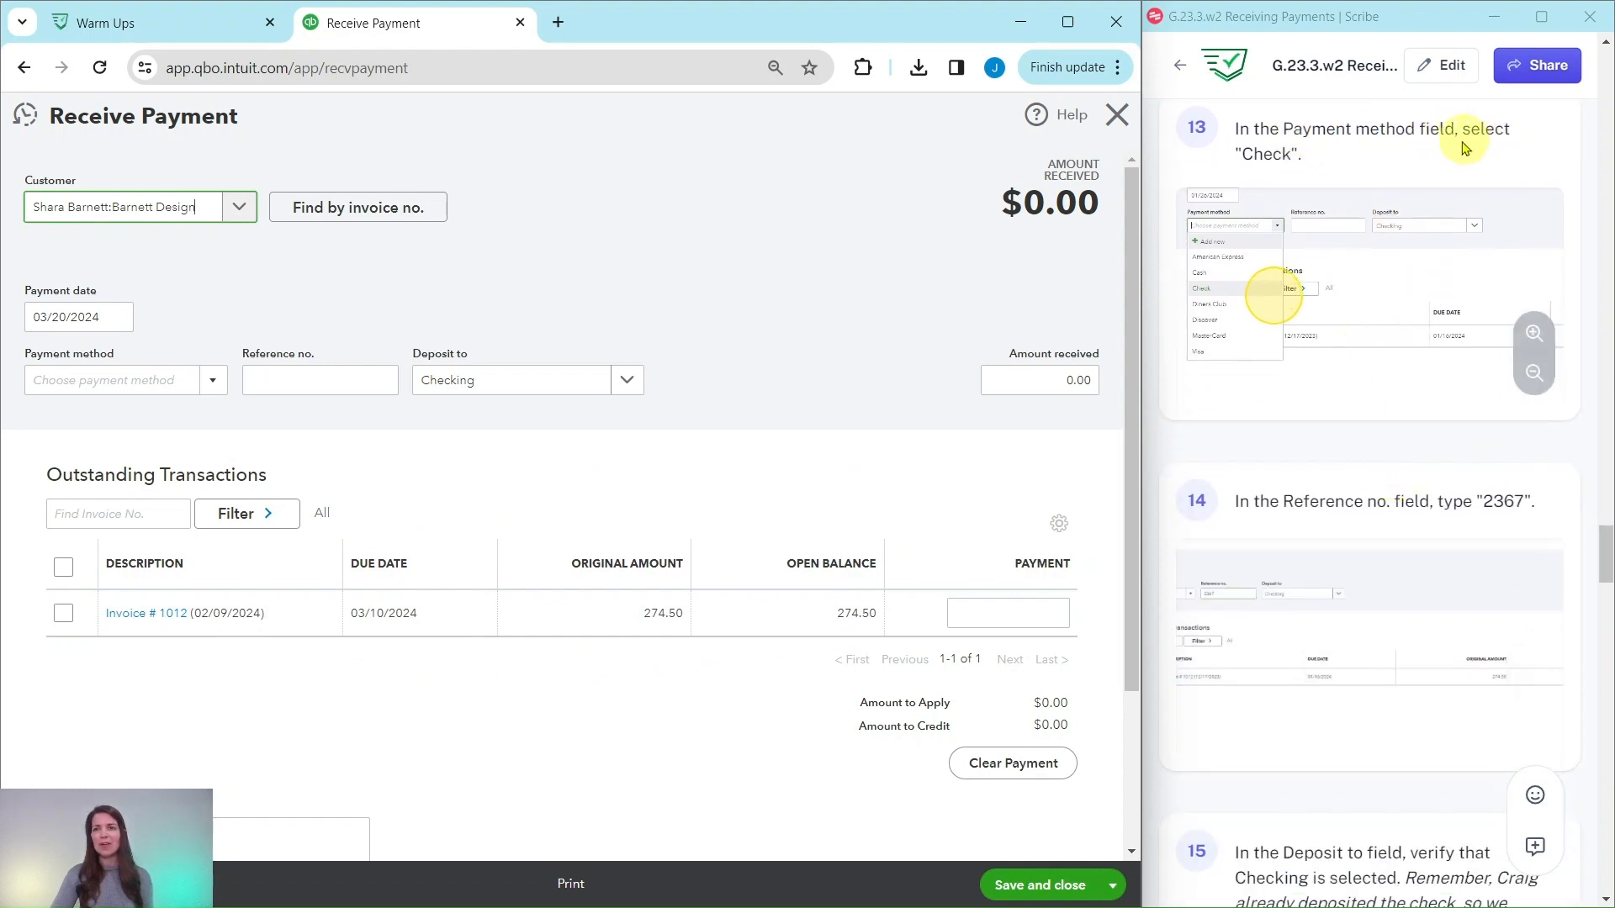
pyautogui.click(214, 381)
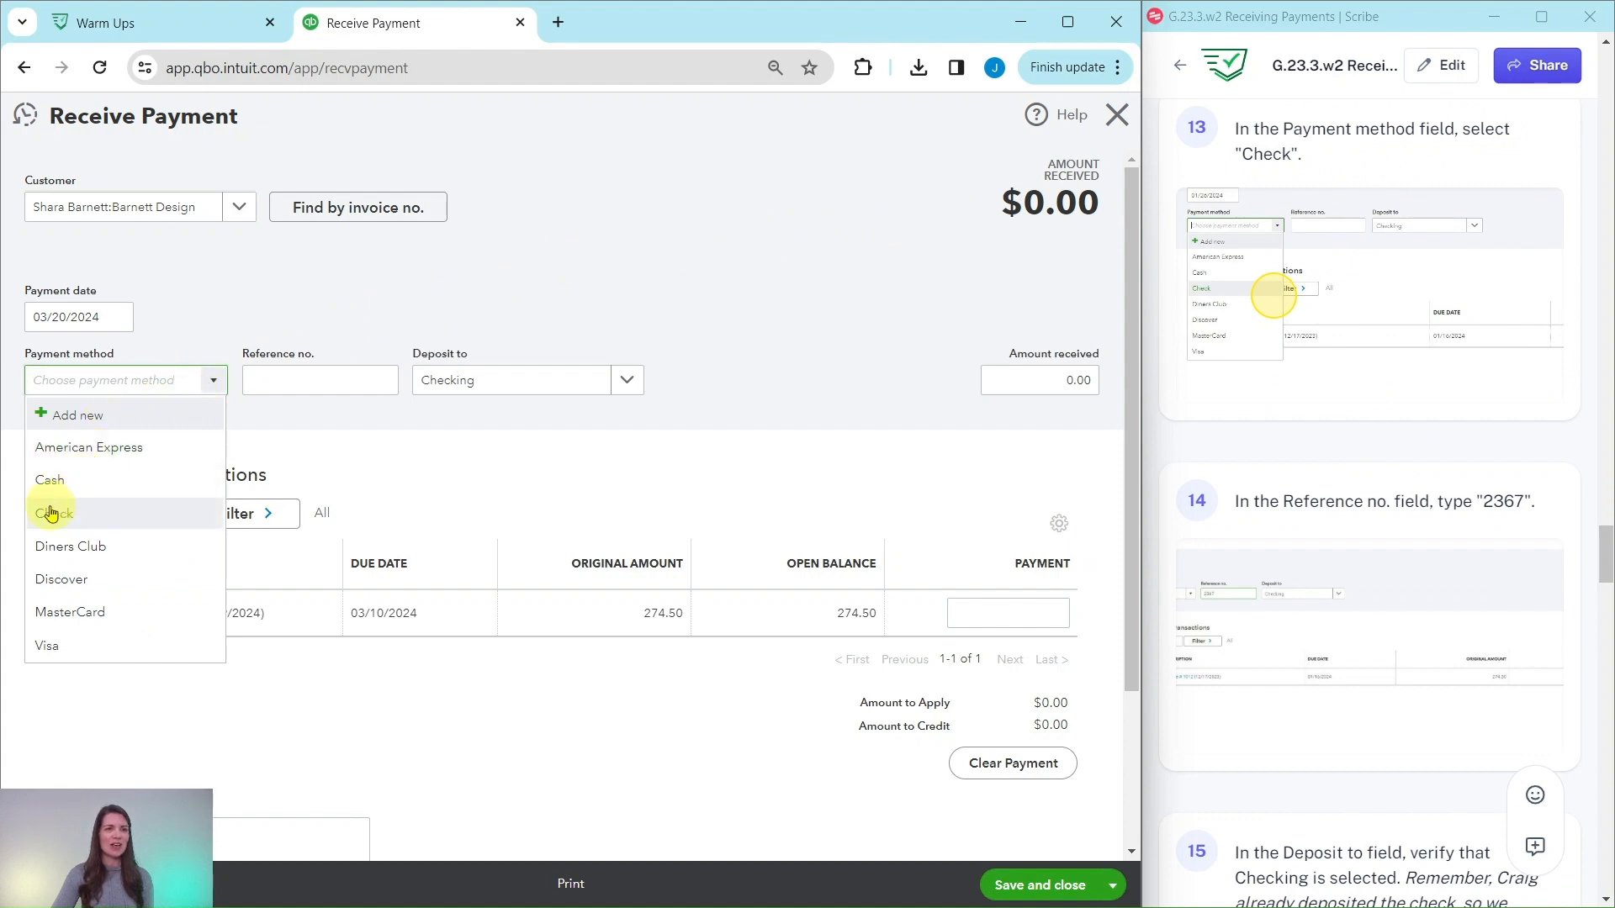
pyautogui.click(51, 513)
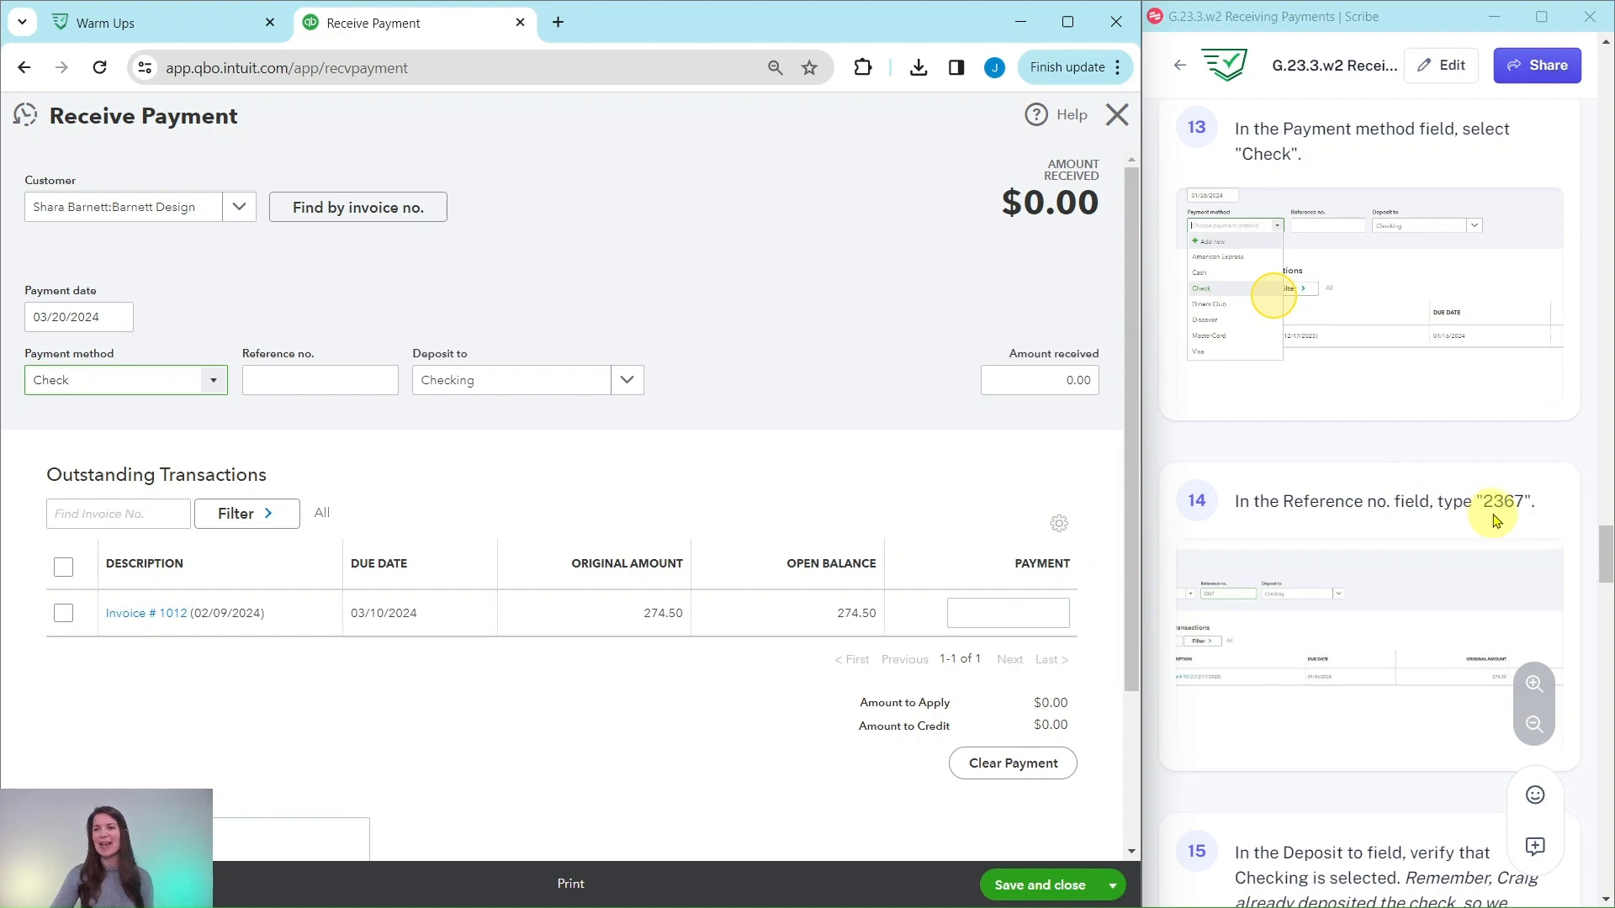
pyautogui.click(334, 382)
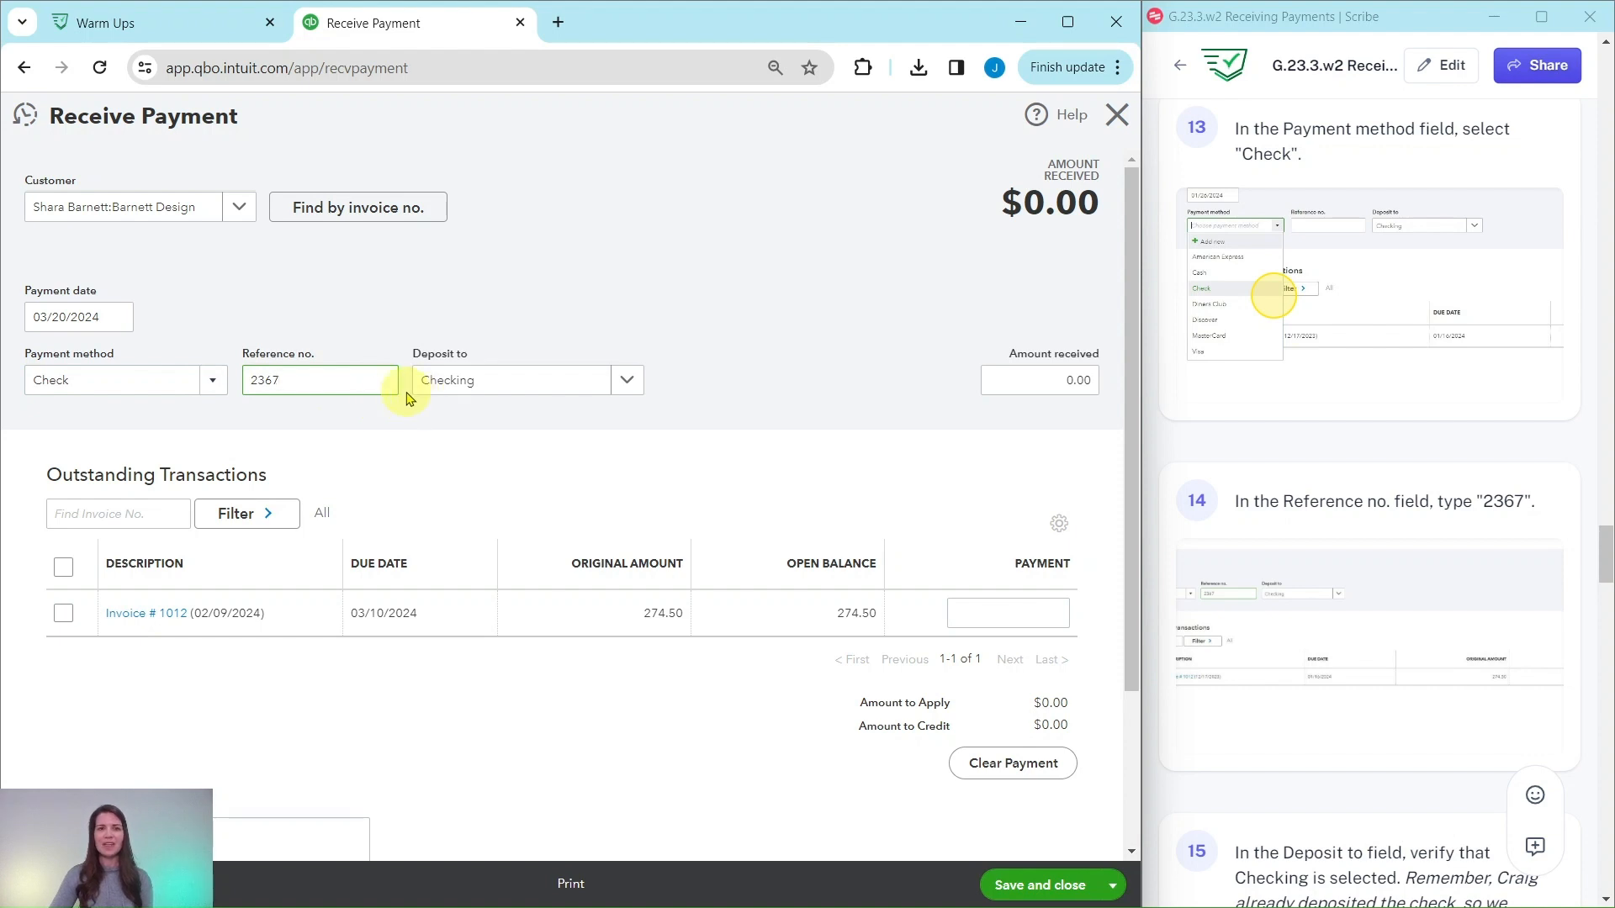
# Step: Apply the Barnett Design payment to invoice 1012, then save it and start a new payment
pyautogui.scroll(-7, 1261, 396)
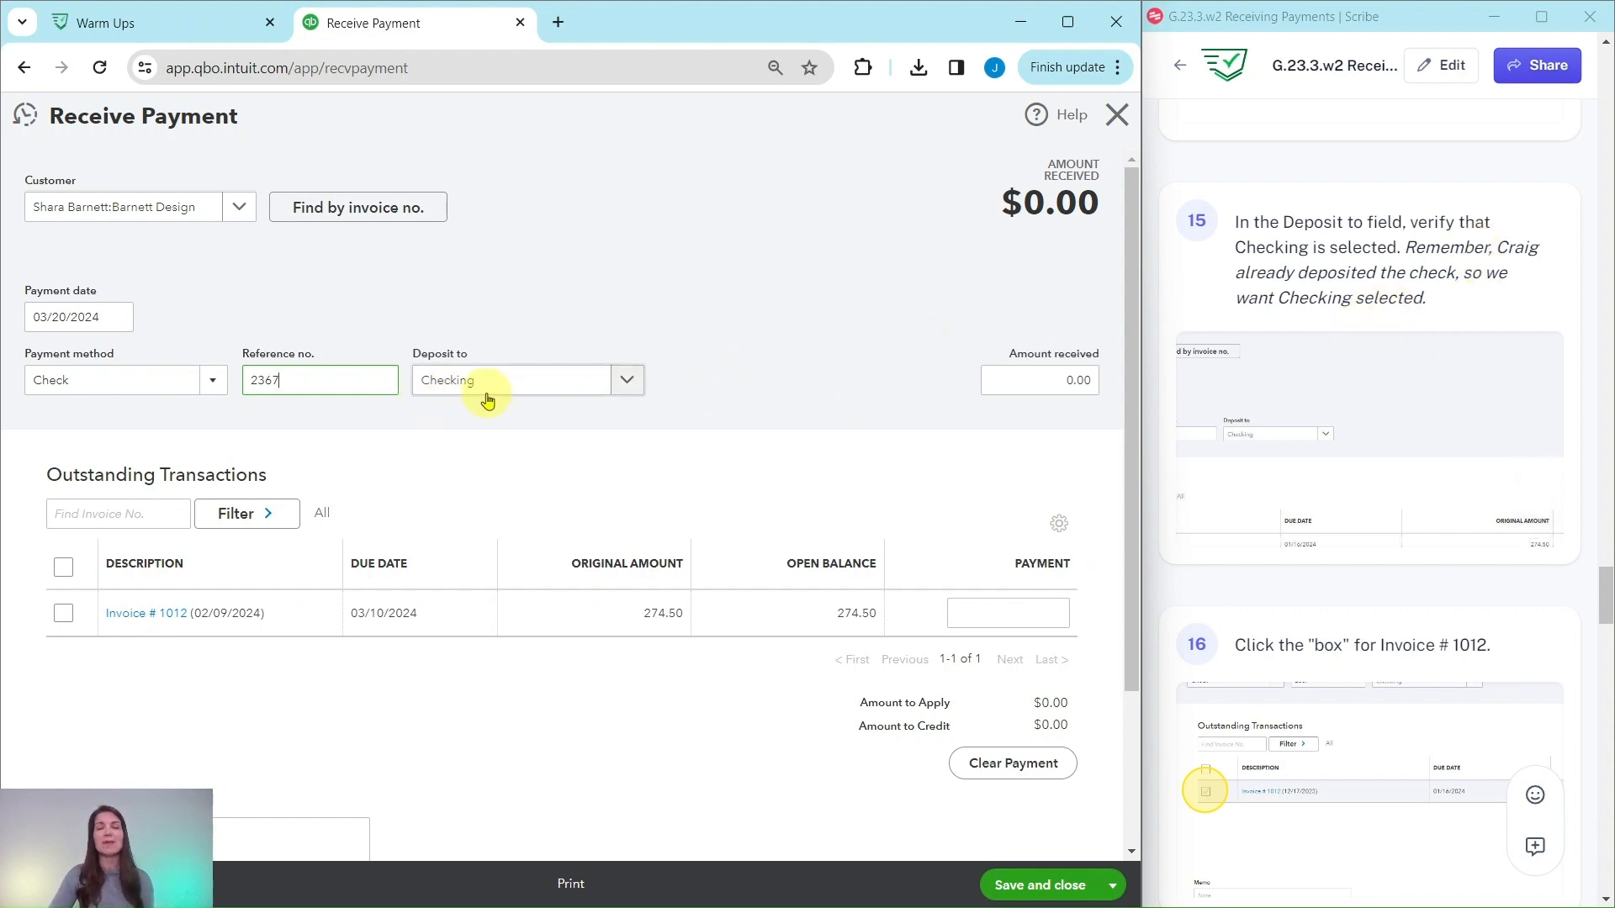
pyautogui.scroll(-5, 1355, 408)
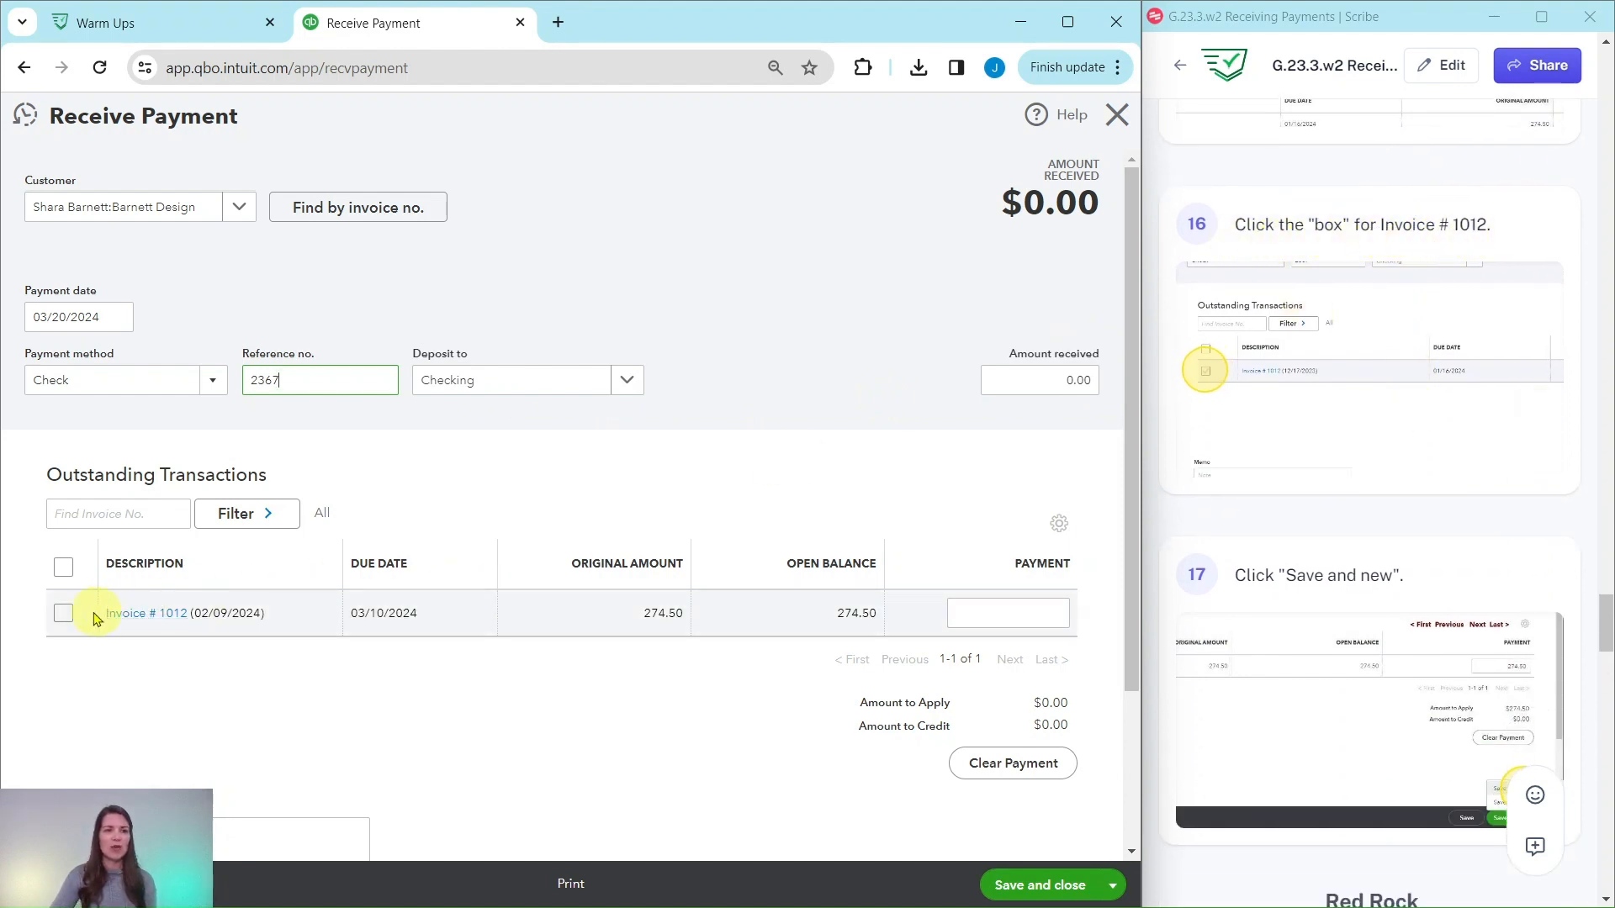
pyautogui.click(65, 615)
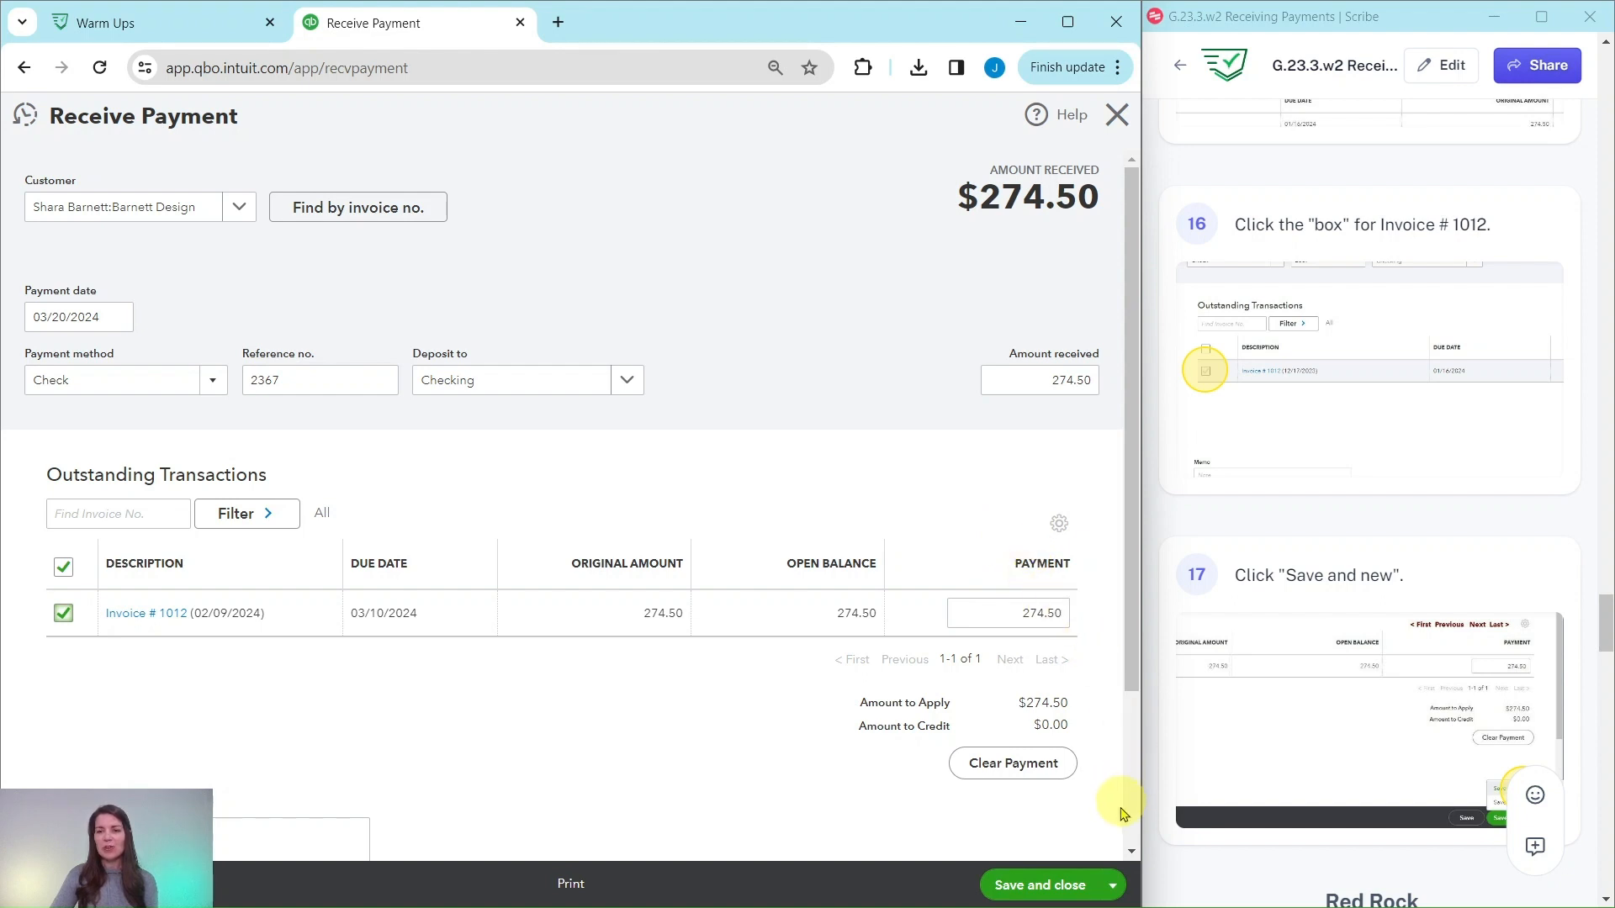
pyautogui.click(1108, 885)
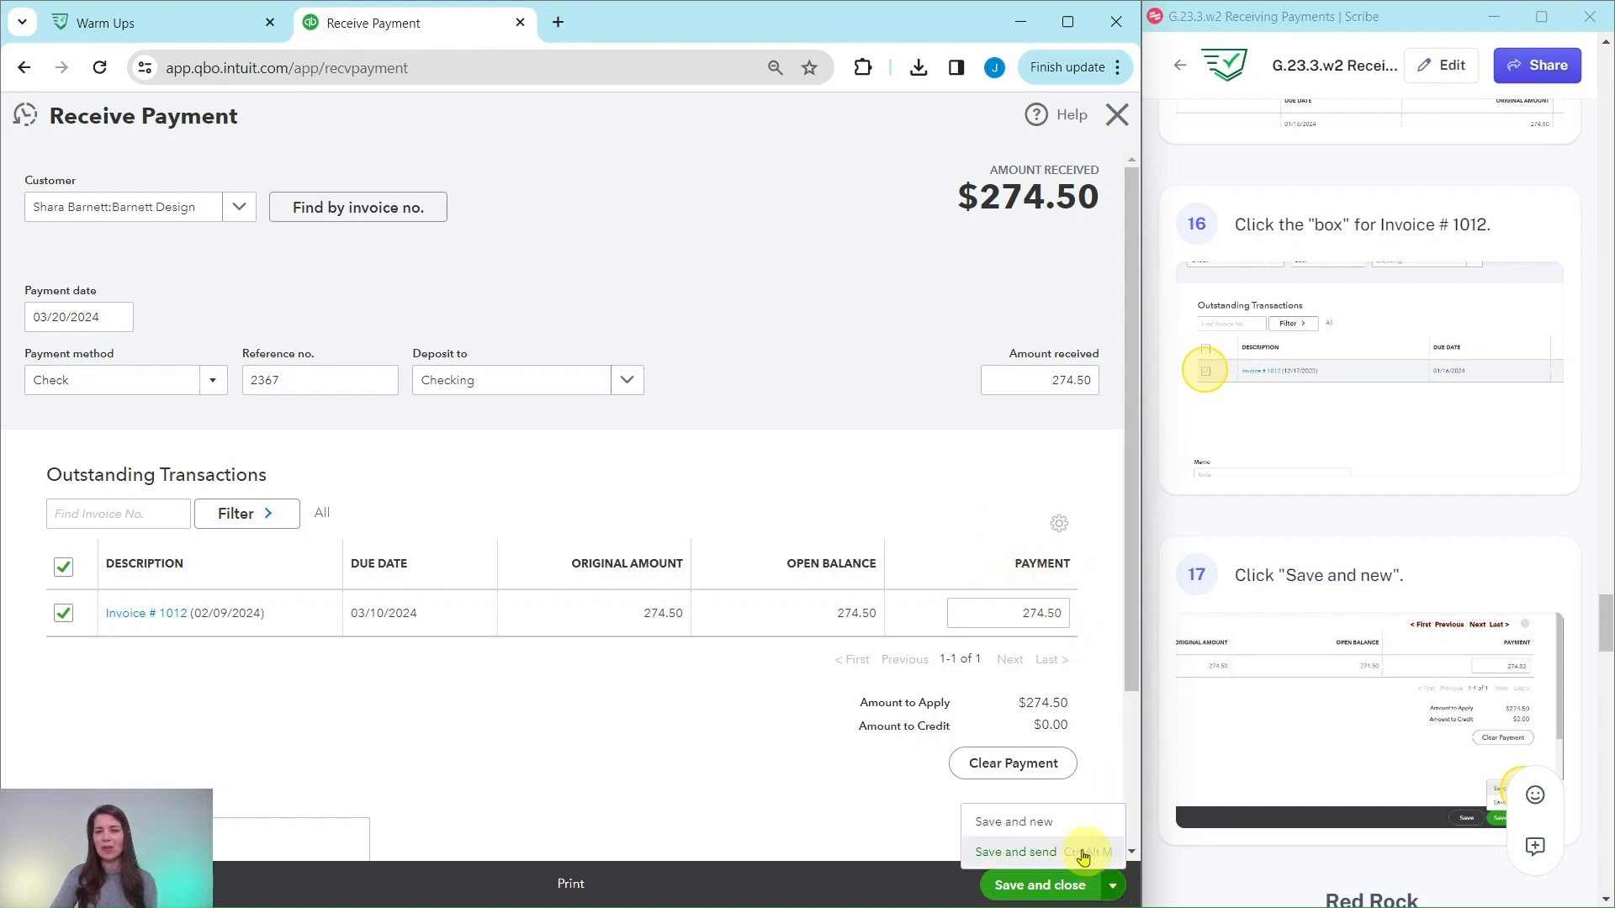
pyautogui.click(1014, 823)
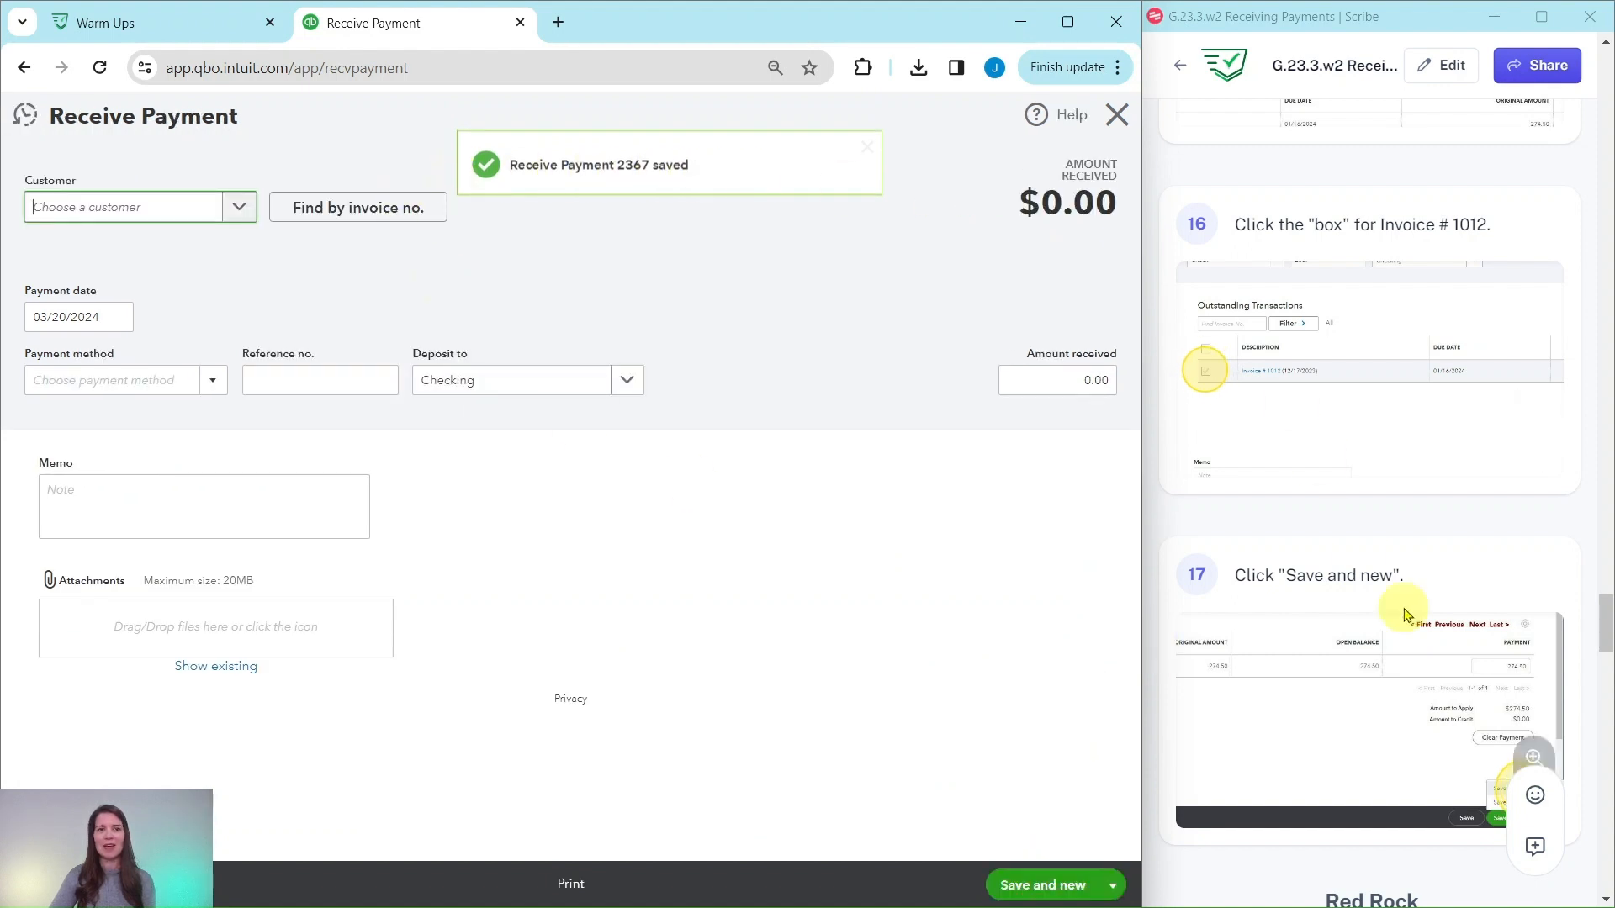
# Step: Switch to the checks PDF in Acrobat, examine the Red Rock Diner check's number, amount and memo, and return to the payment form
pyautogui.scroll(-2, 1383, 589)
pyautogui.scroll(-7, 1369, 563)
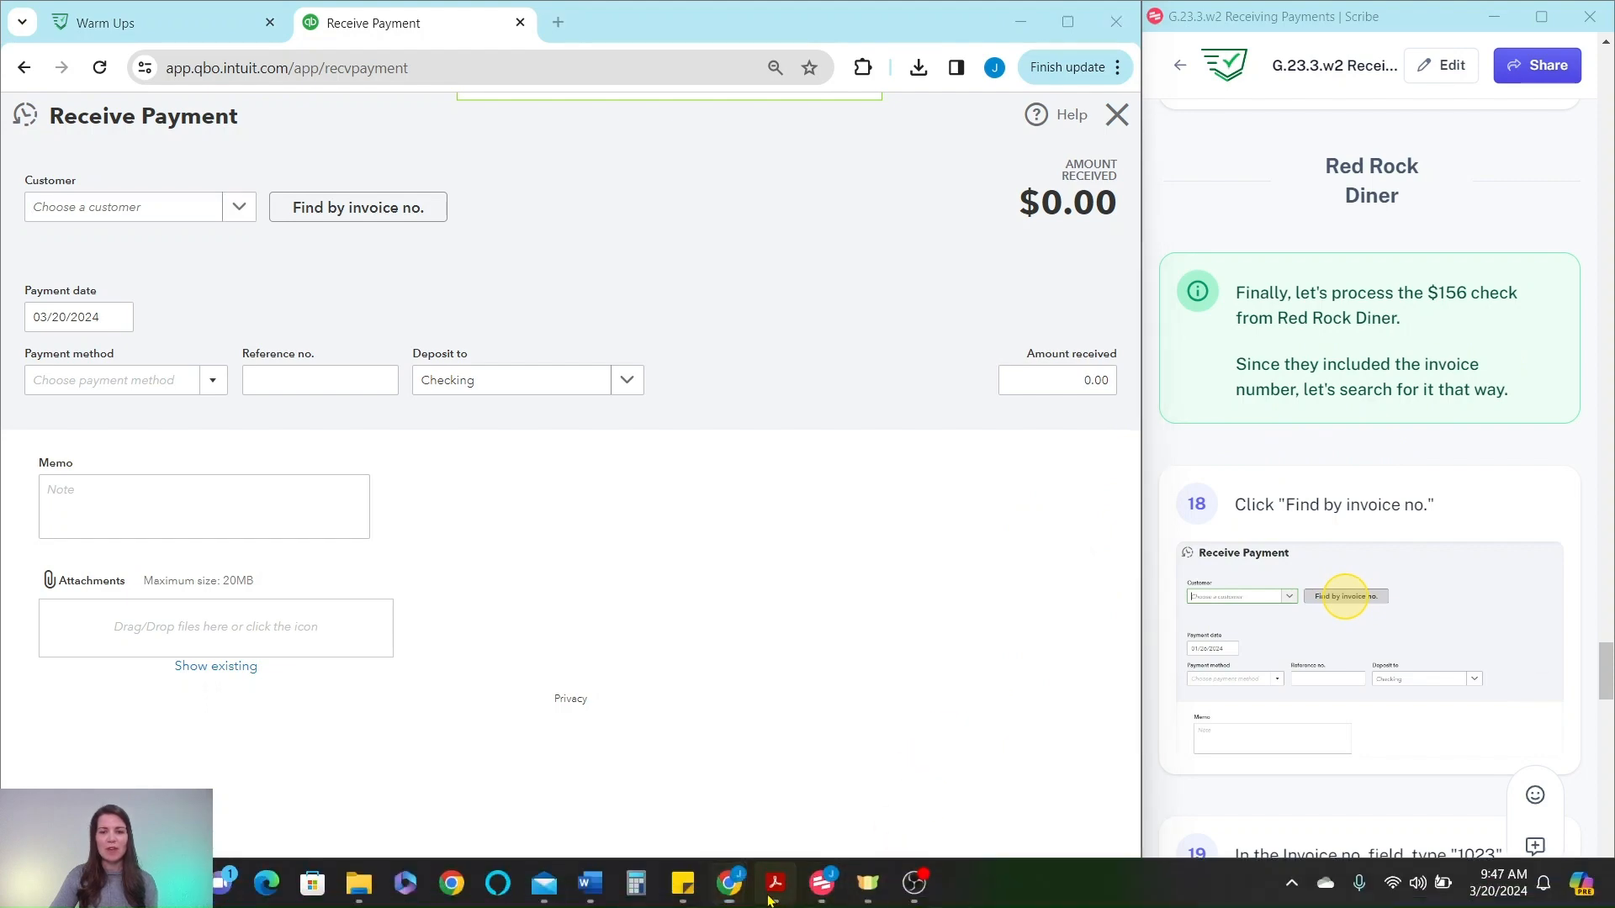
pyautogui.click(767, 890)
pyautogui.scroll(-4, 967, 593)
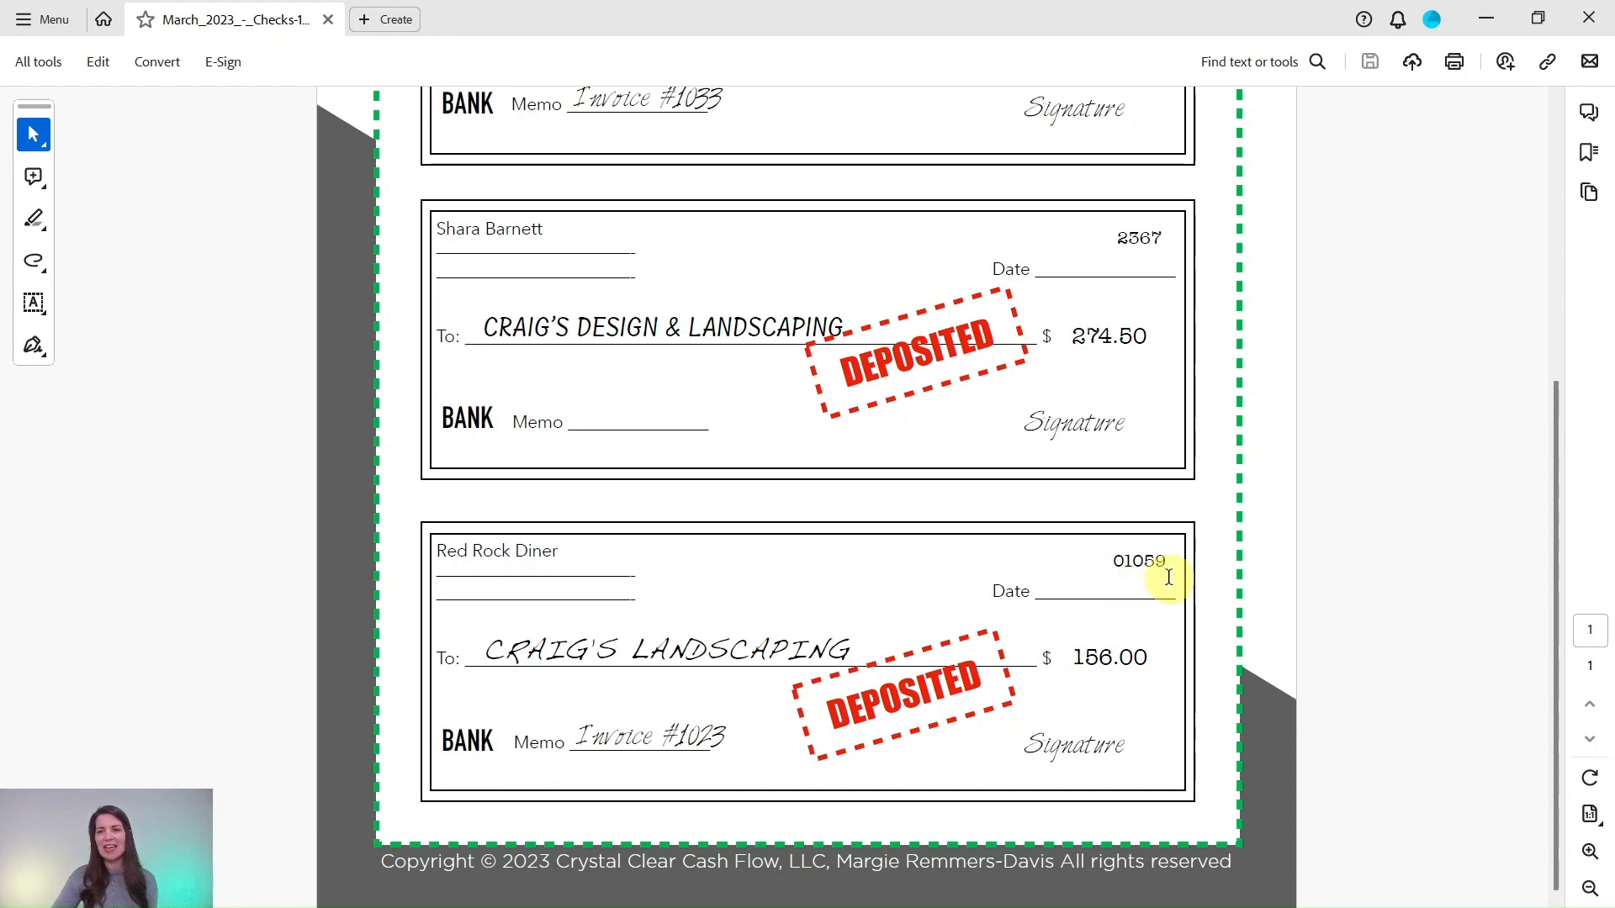
pyautogui.click(1492, 21)
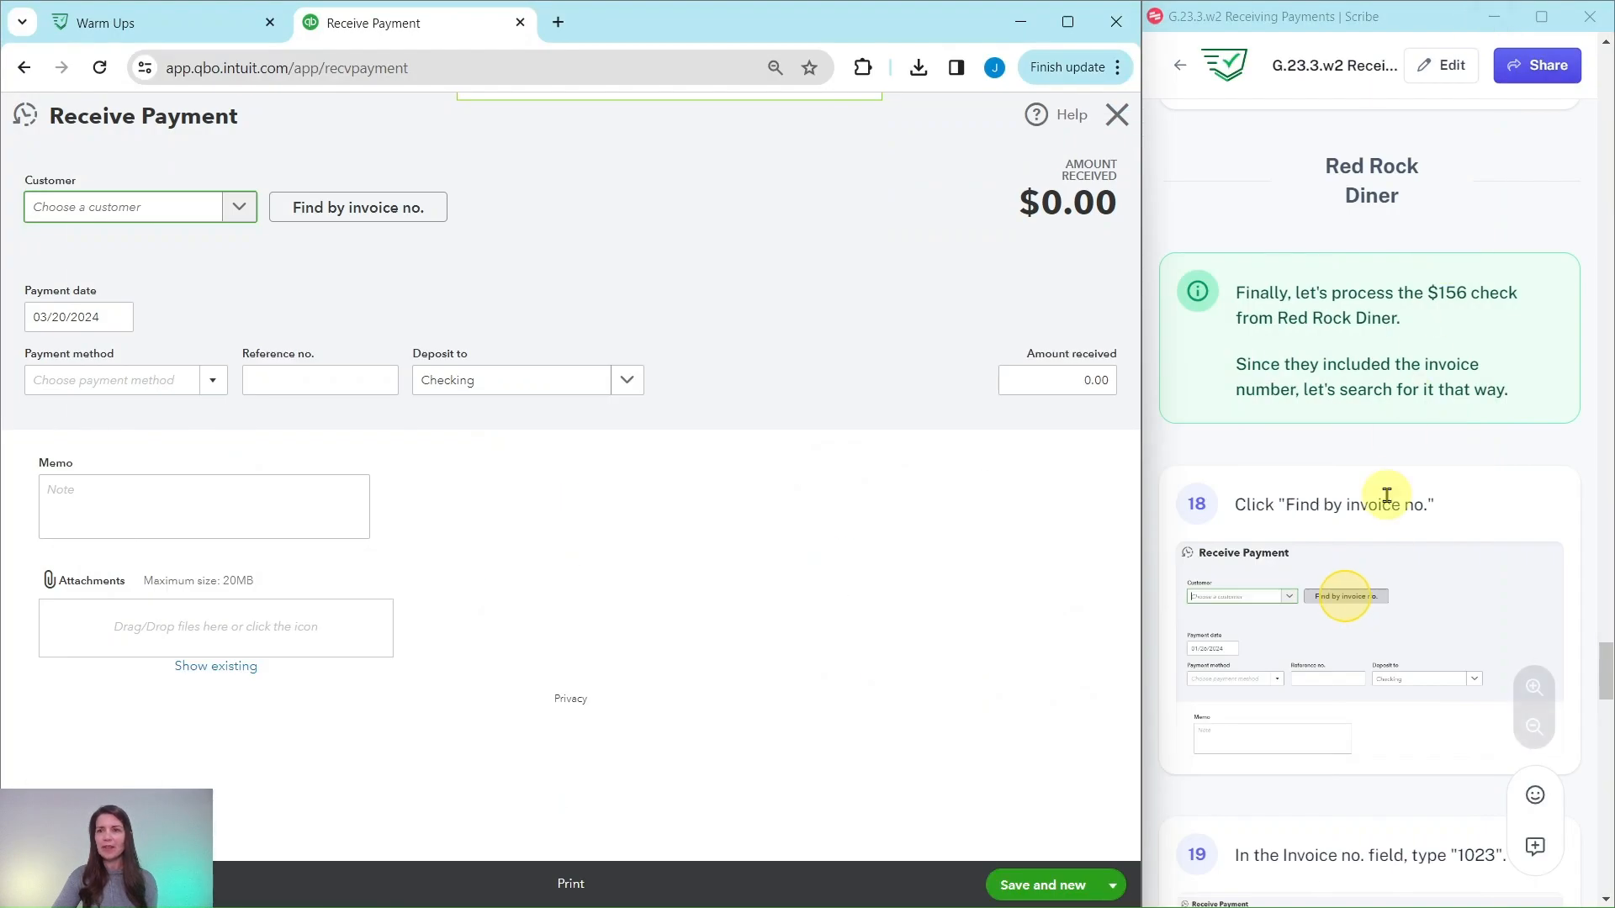
# Step: Find the outstanding transactions for the third check by invoice number 1023
pyautogui.scroll(-5, 1384, 479)
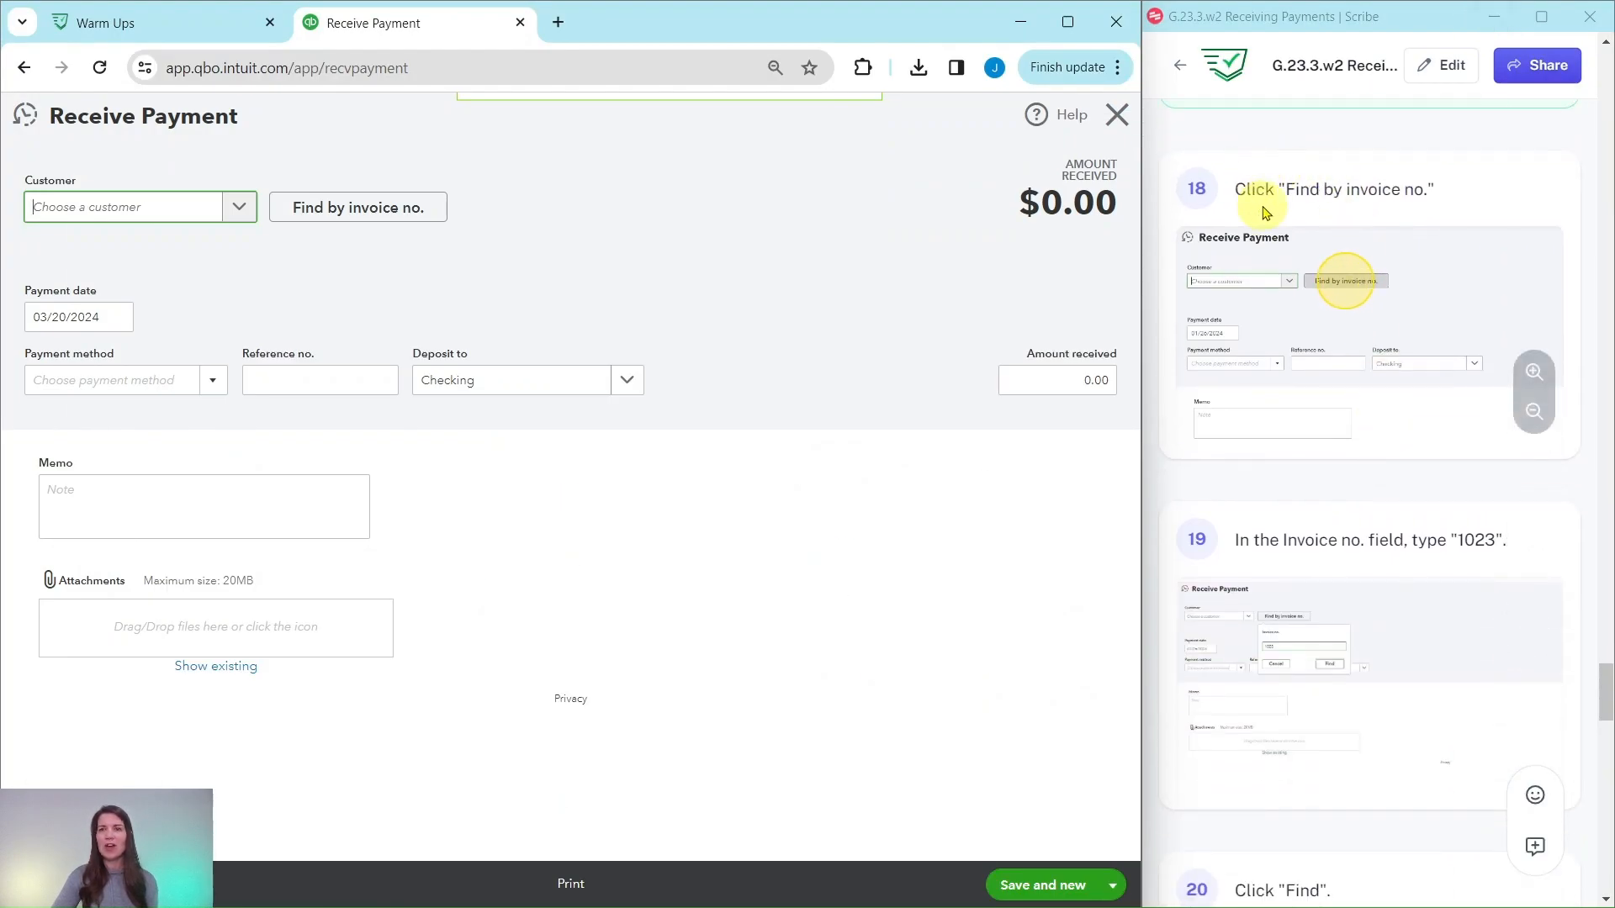
pyautogui.click(380, 219)
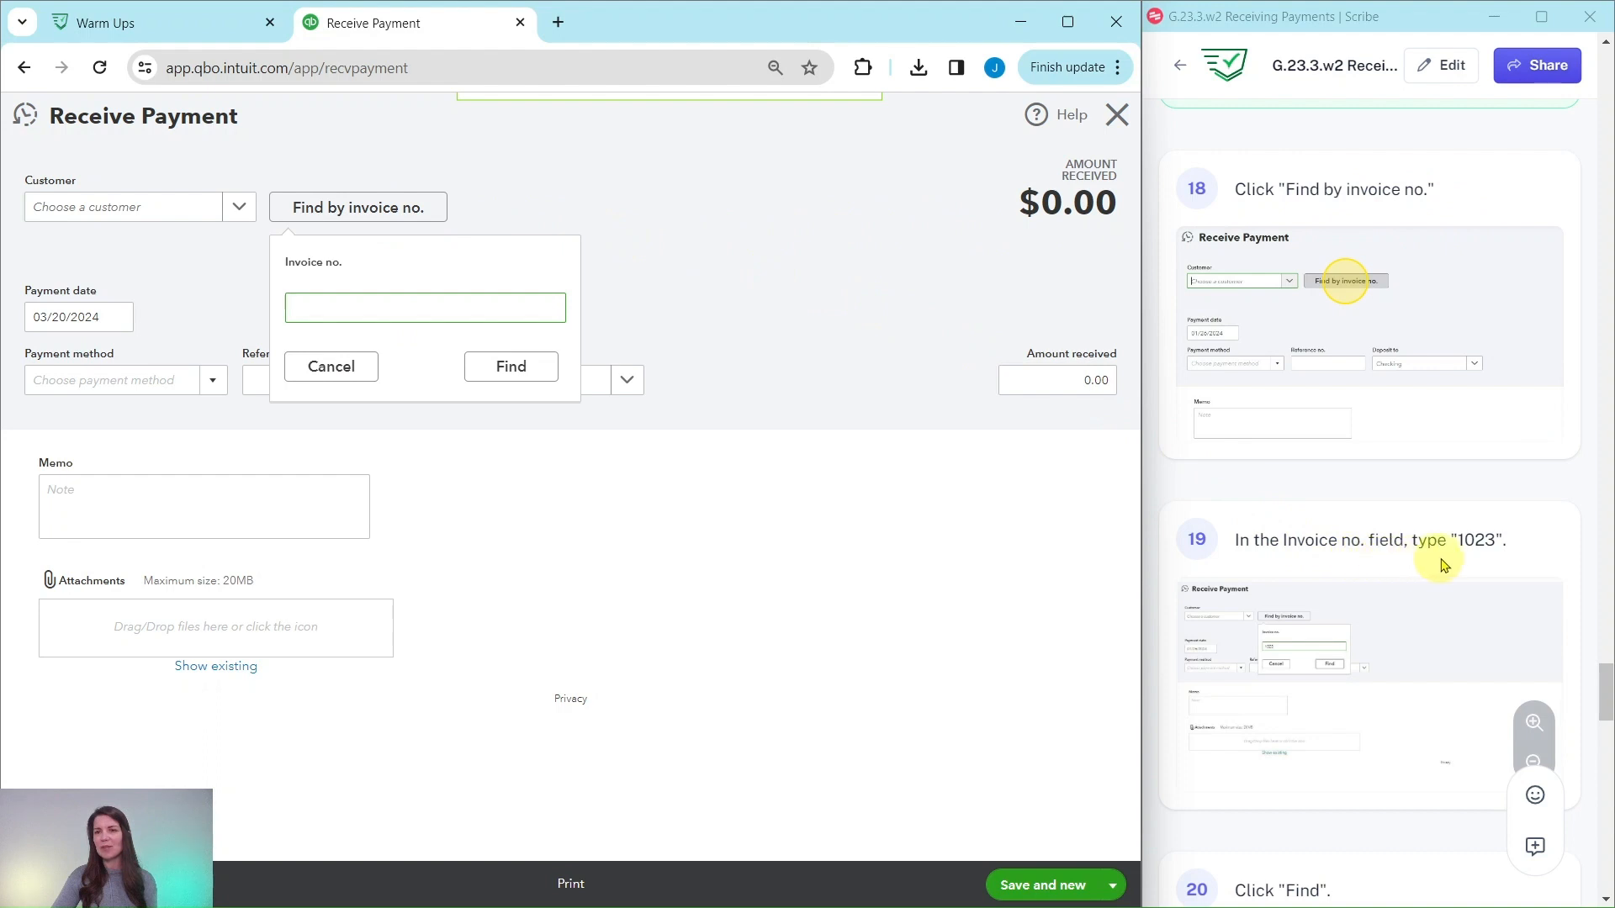
pyautogui.click(444, 310)
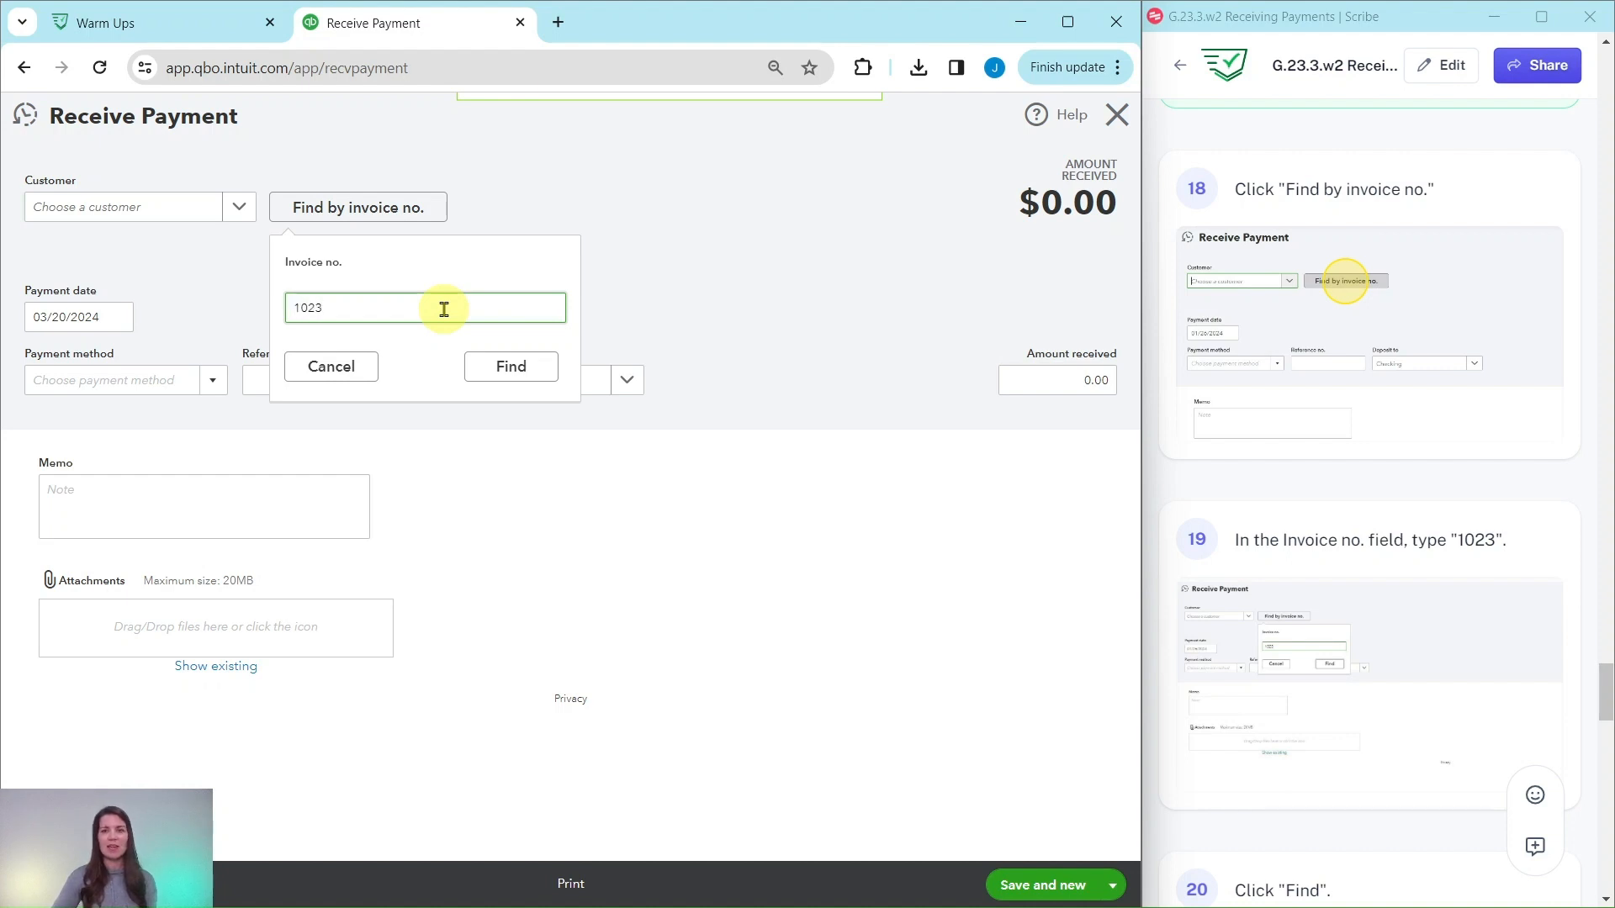
pyautogui.click(513, 369)
# Step: Set the payment method to Check and the reference number to 1059 for the Red Rock Diner payment
pyautogui.scroll(-12, 1387, 589)
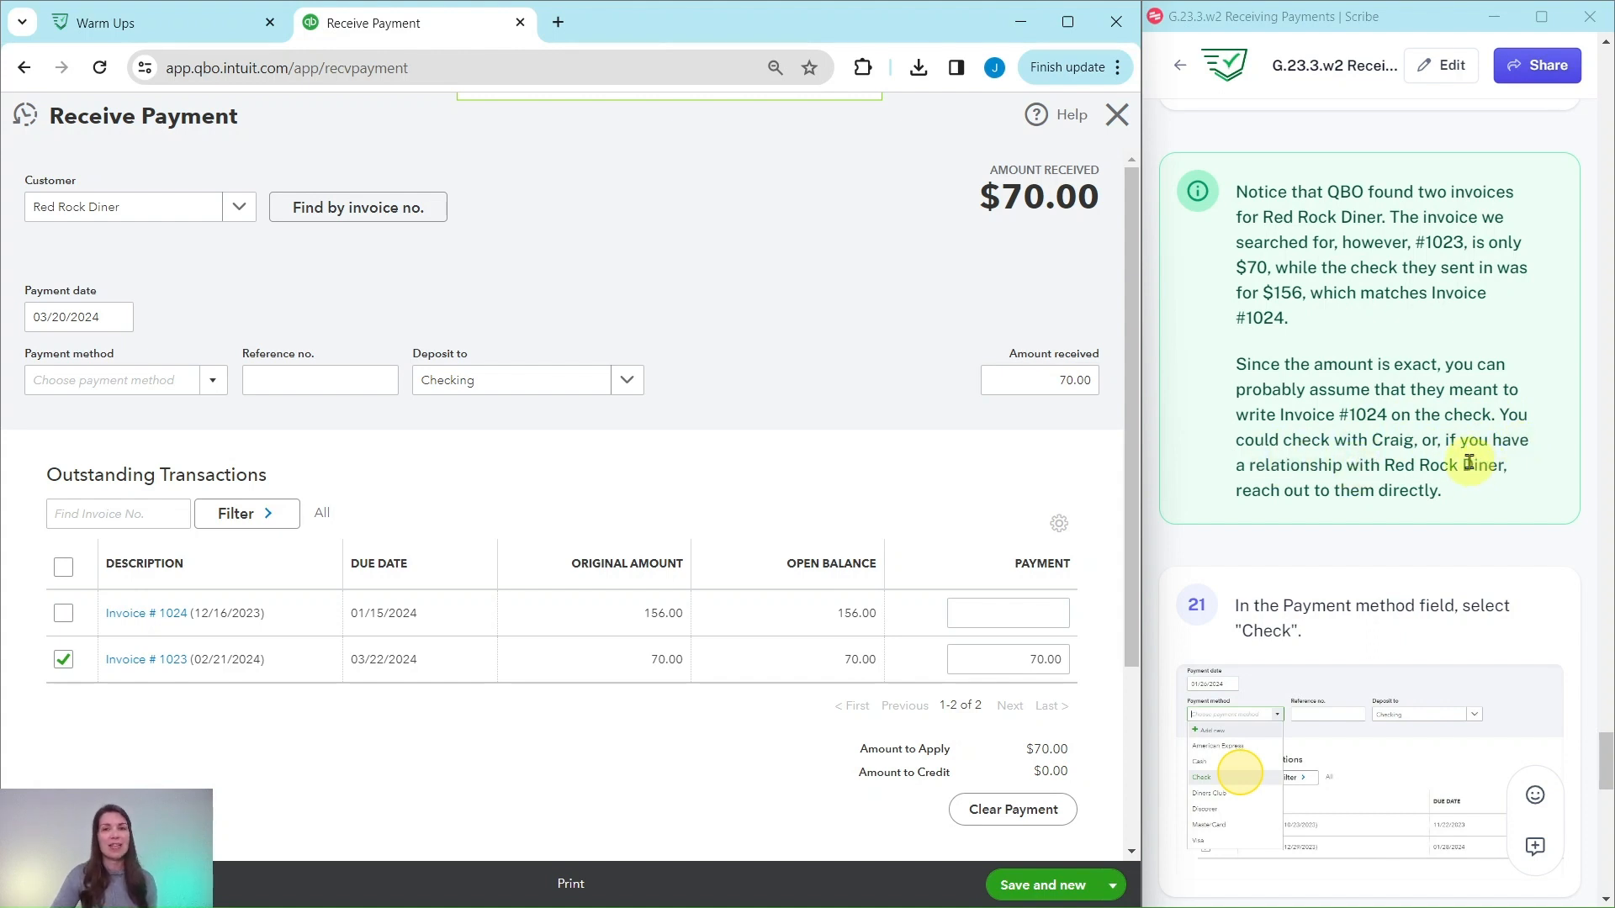
pyautogui.scroll(-1, 1467, 464)
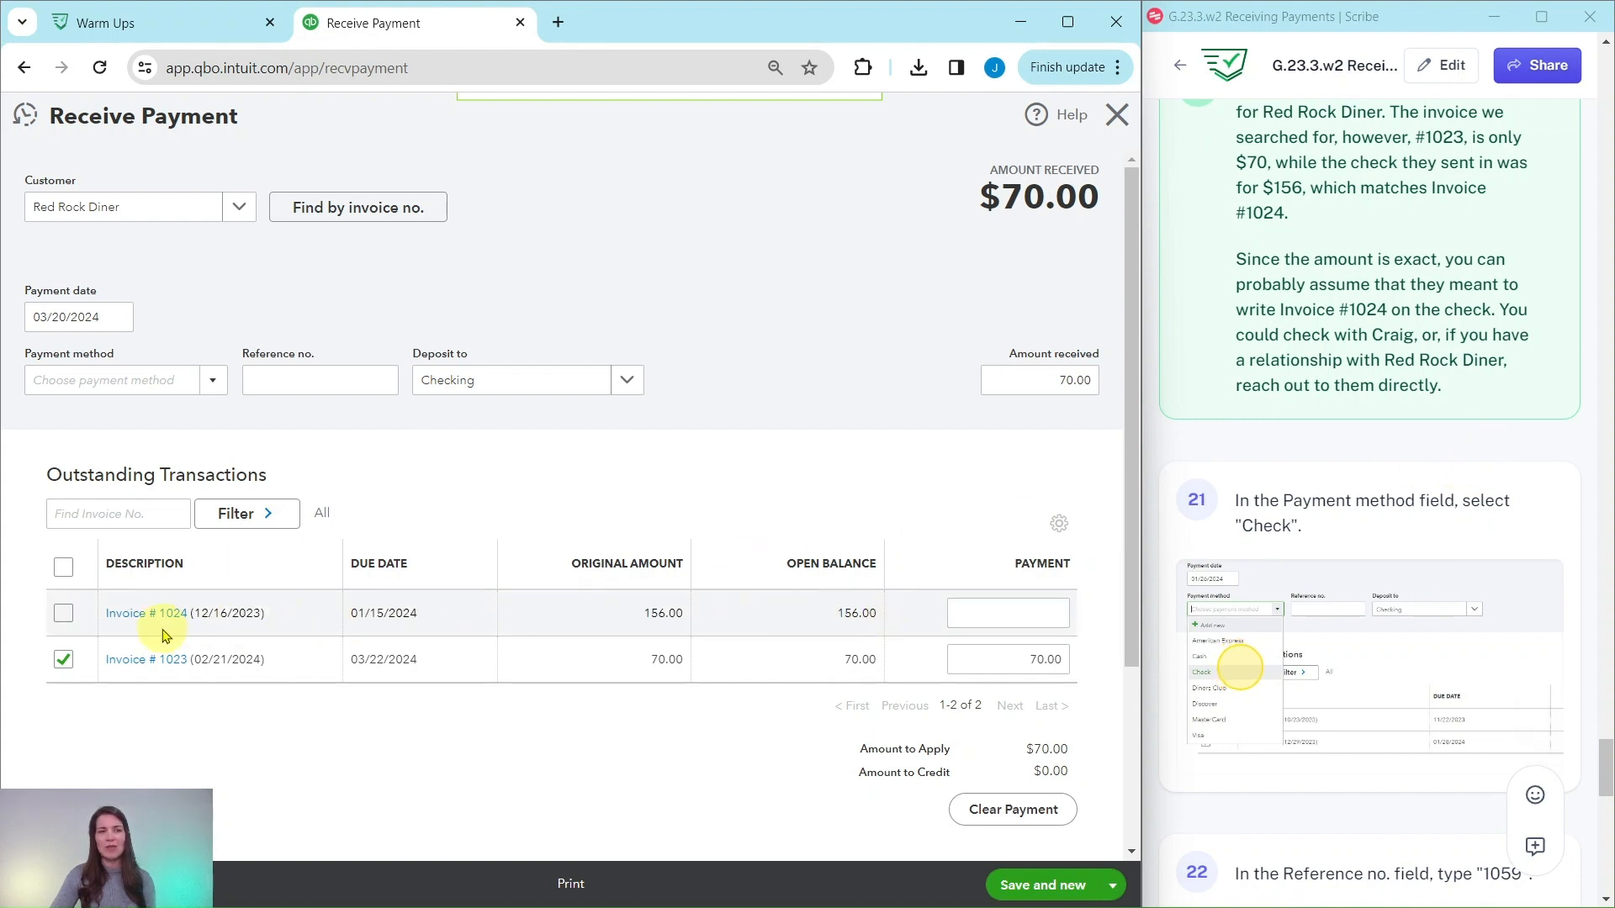
pyautogui.scroll(-2, 1337, 425)
pyautogui.scroll(-1, 1333, 413)
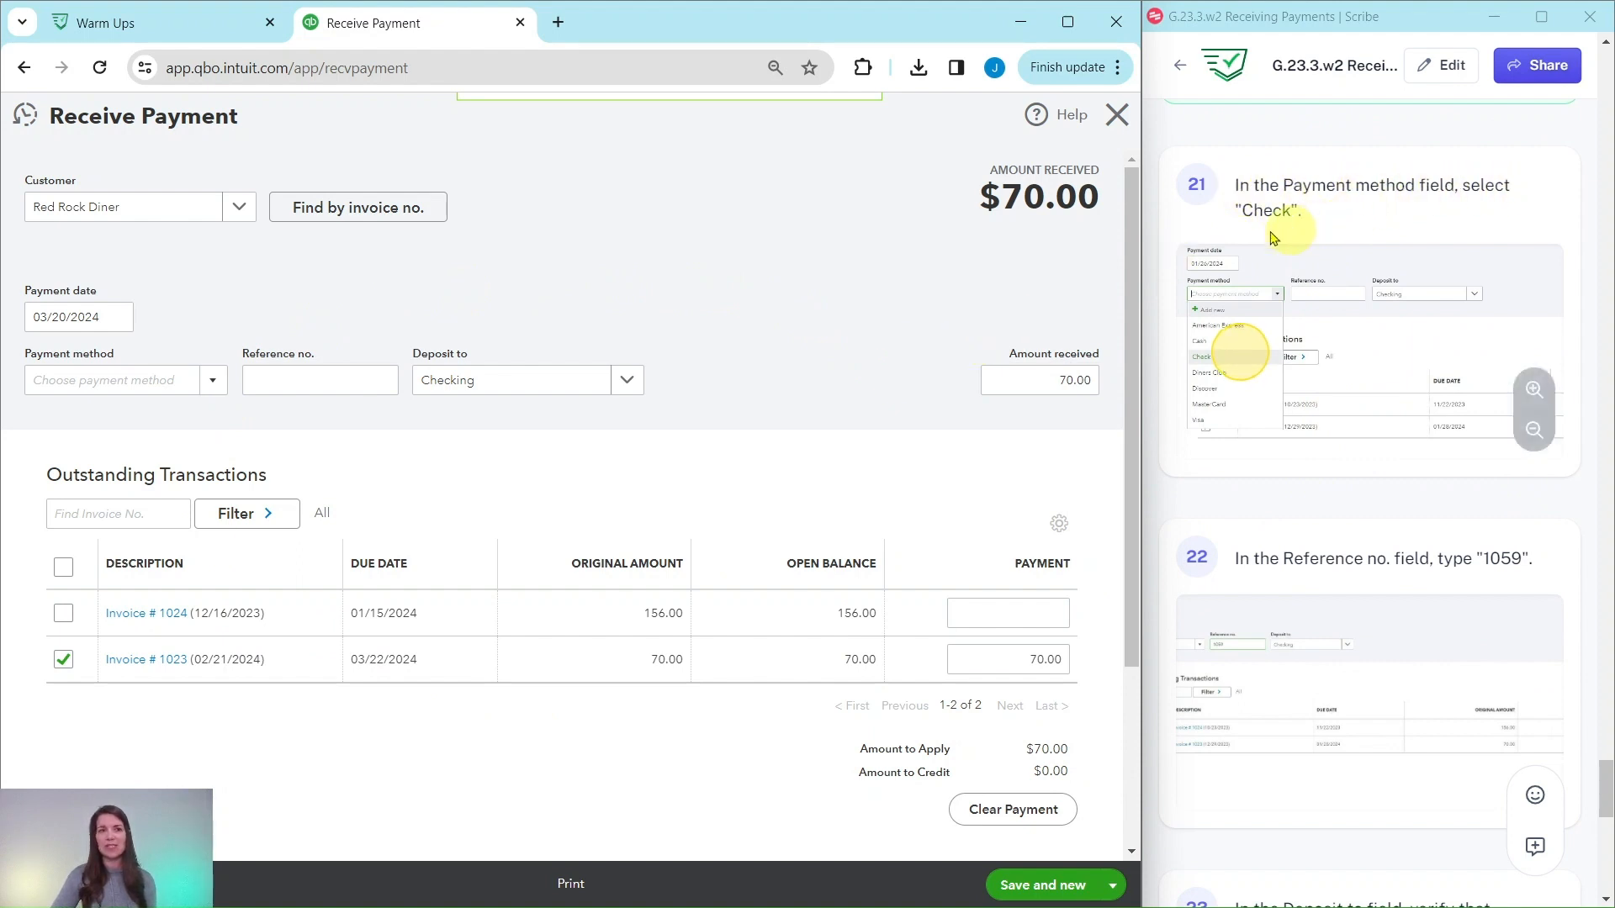
pyautogui.click(215, 386)
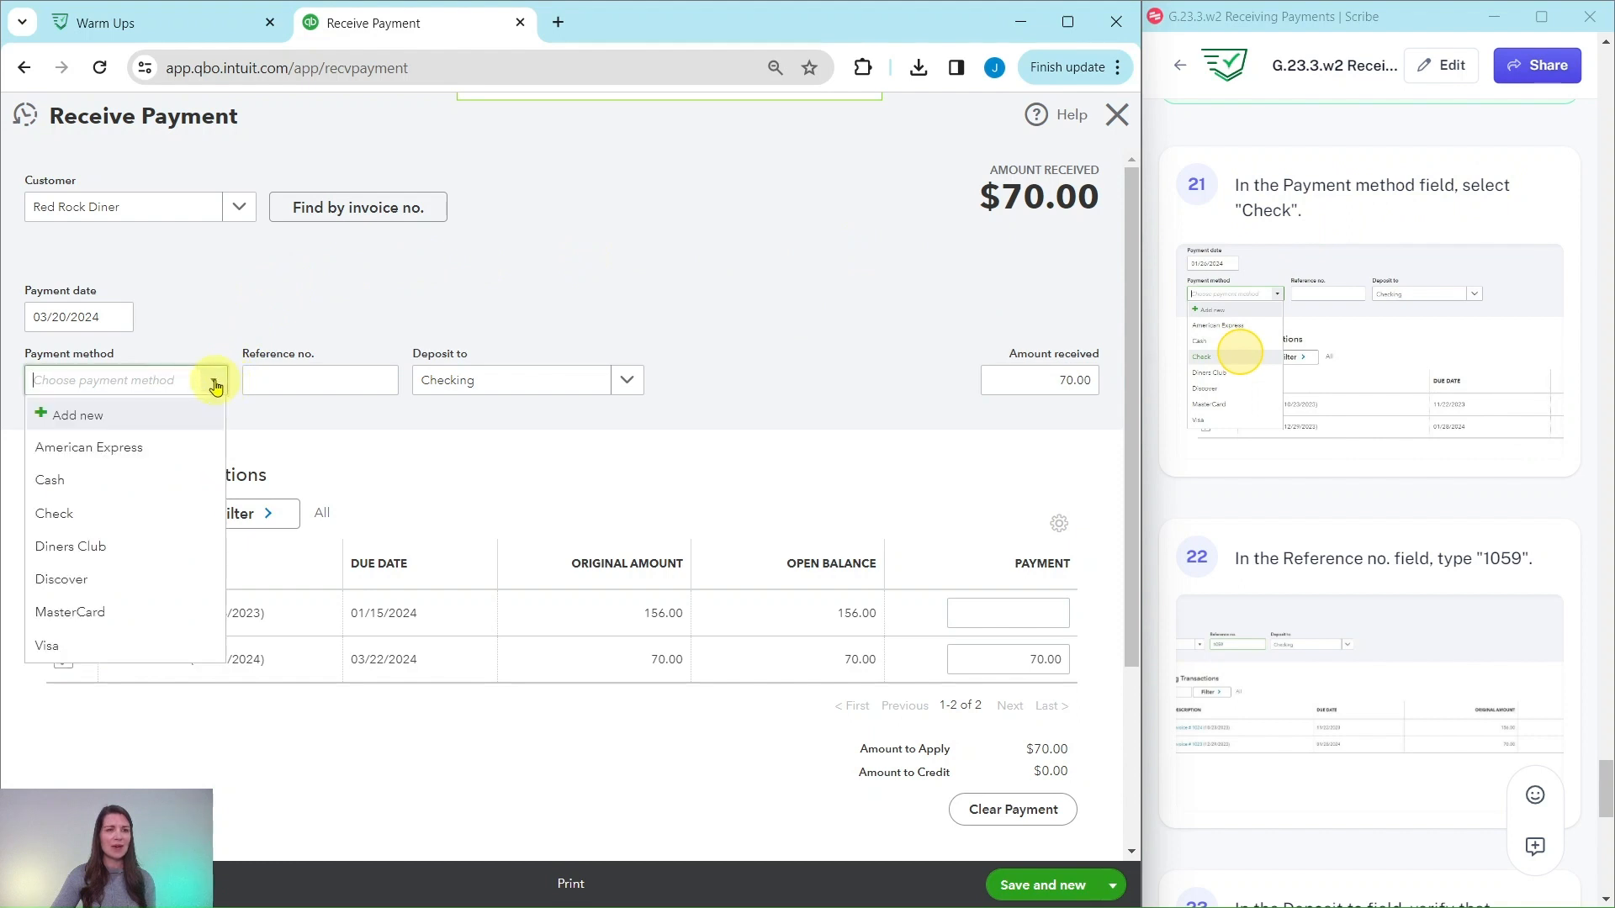
pyautogui.click(63, 523)
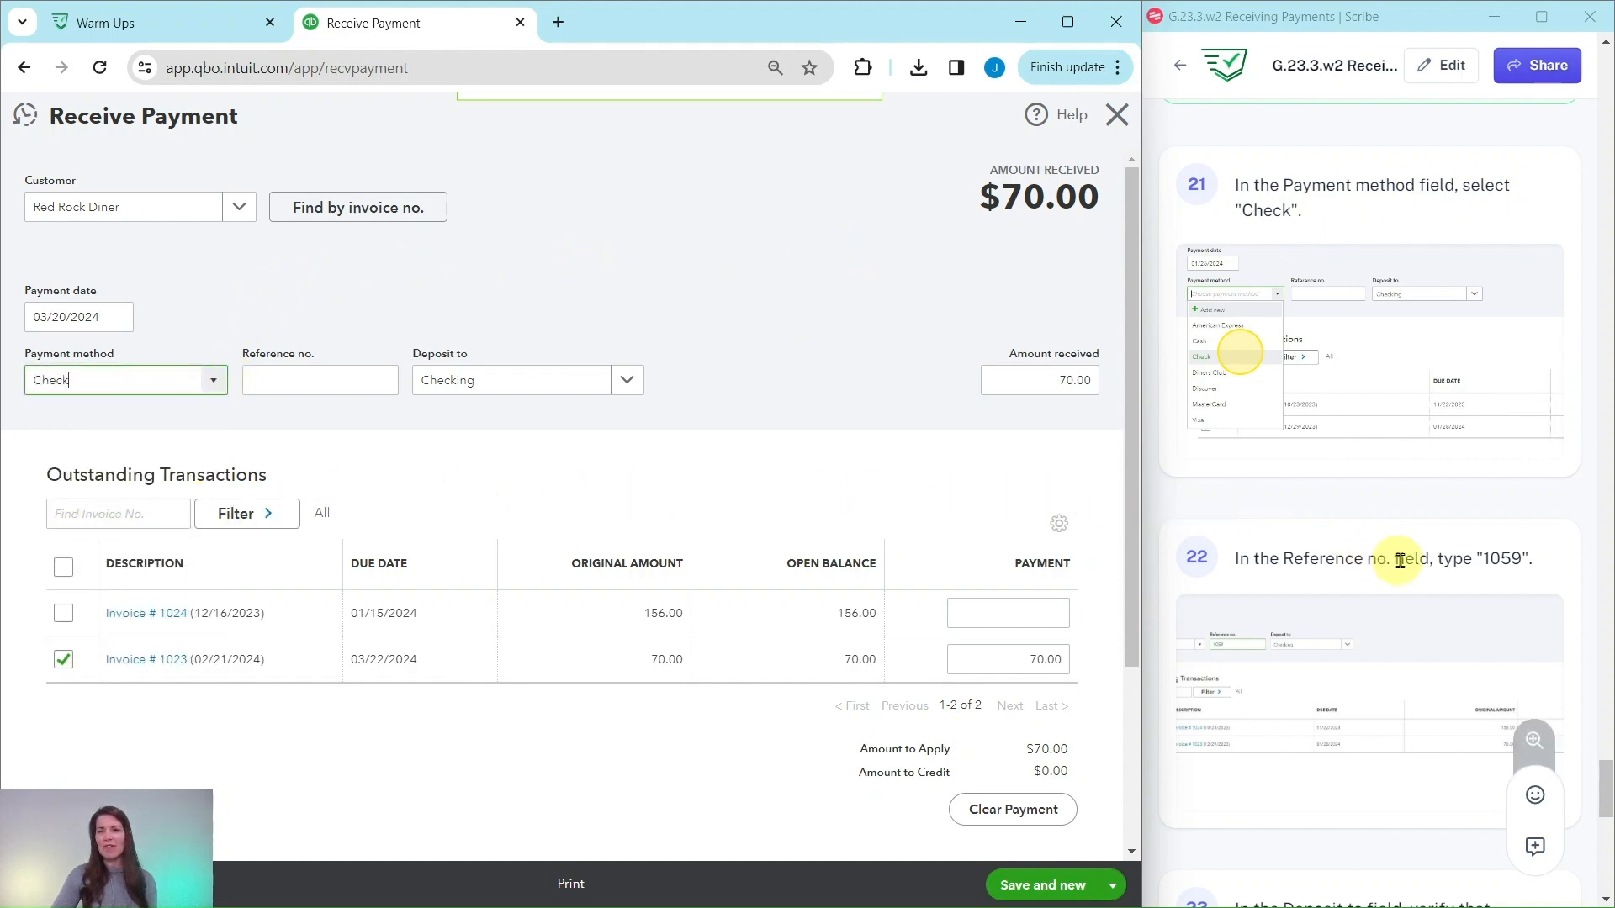
pyautogui.click(322, 380)
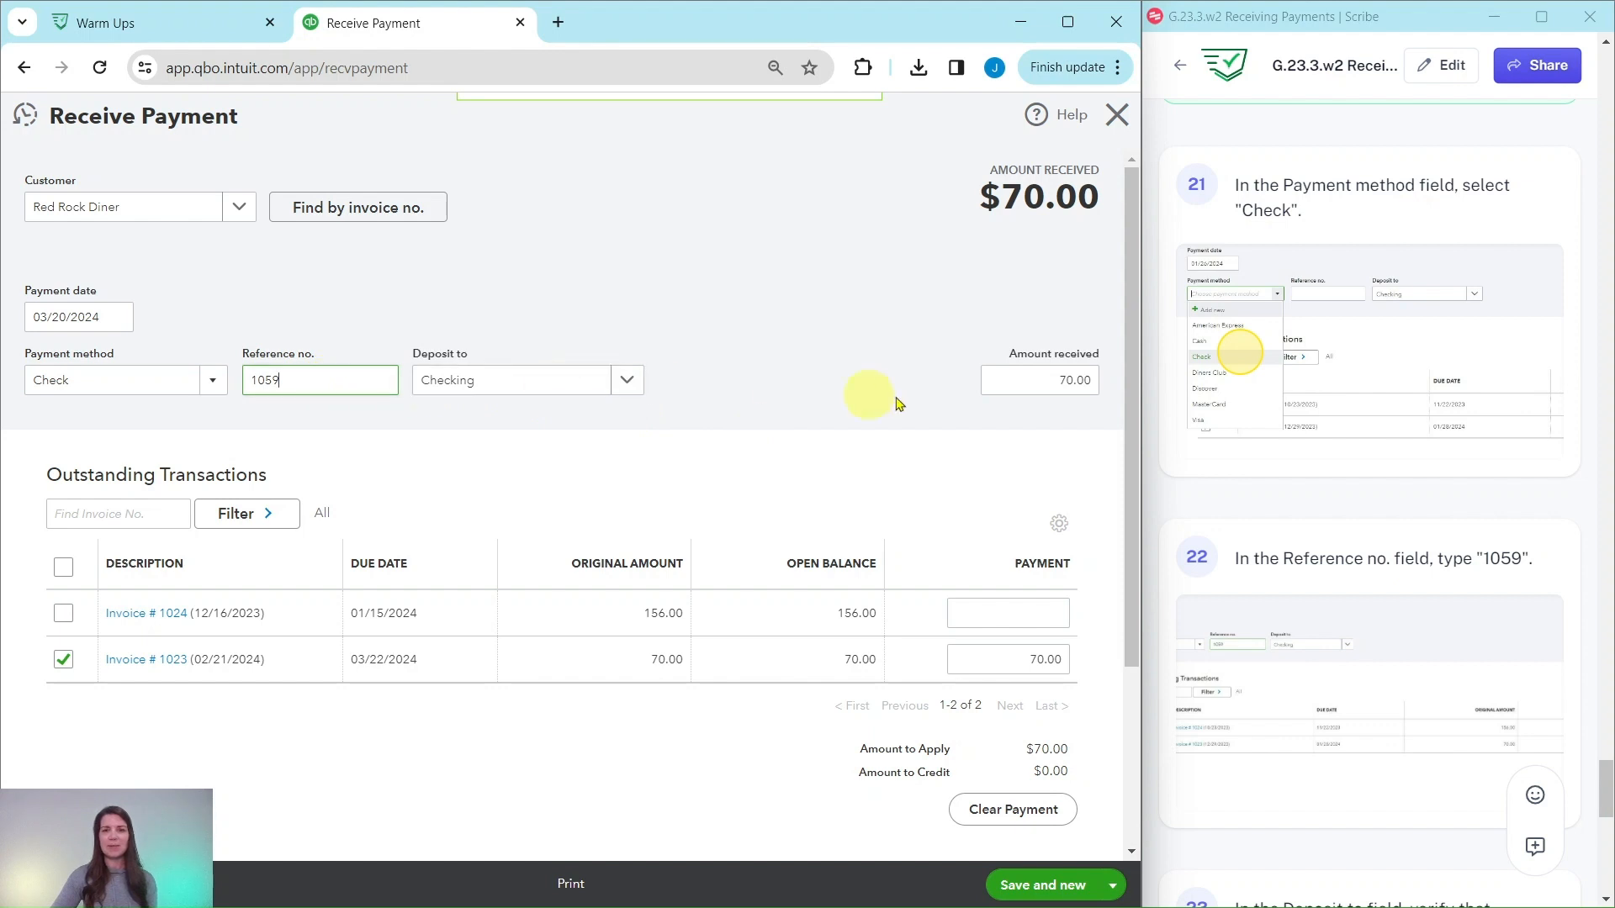
# Step: Deselect invoice 1023 and apply the Red Rock Diner payment to invoice 1024 instead
pyautogui.scroll(-6, 1361, 442)
pyautogui.scroll(-4, 1362, 446)
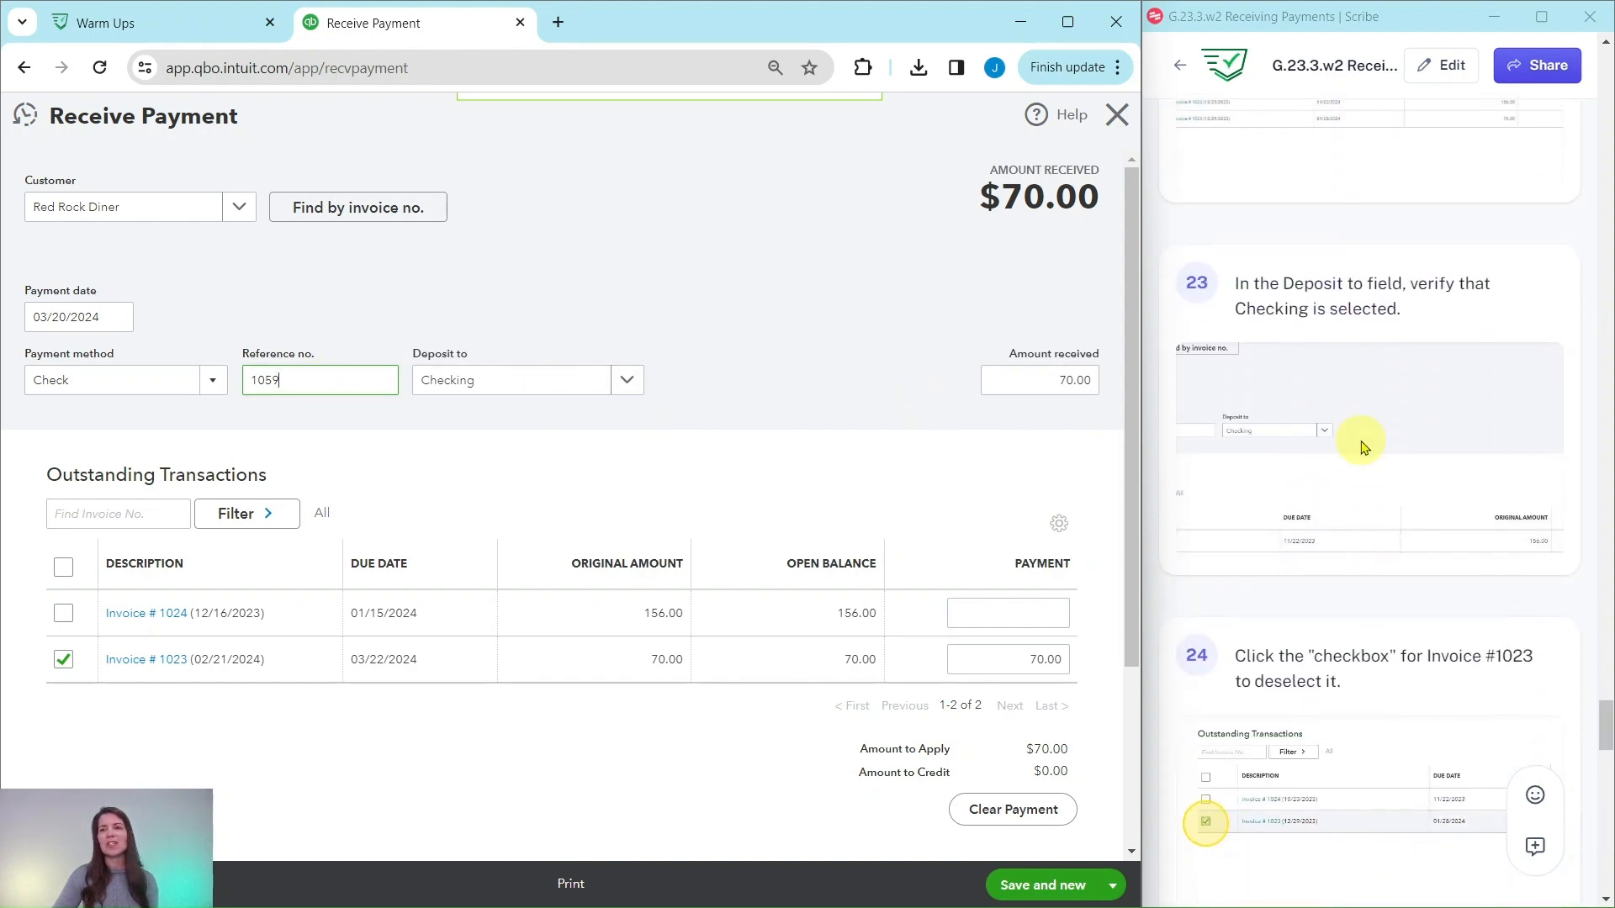
pyautogui.scroll(-3, 1358, 443)
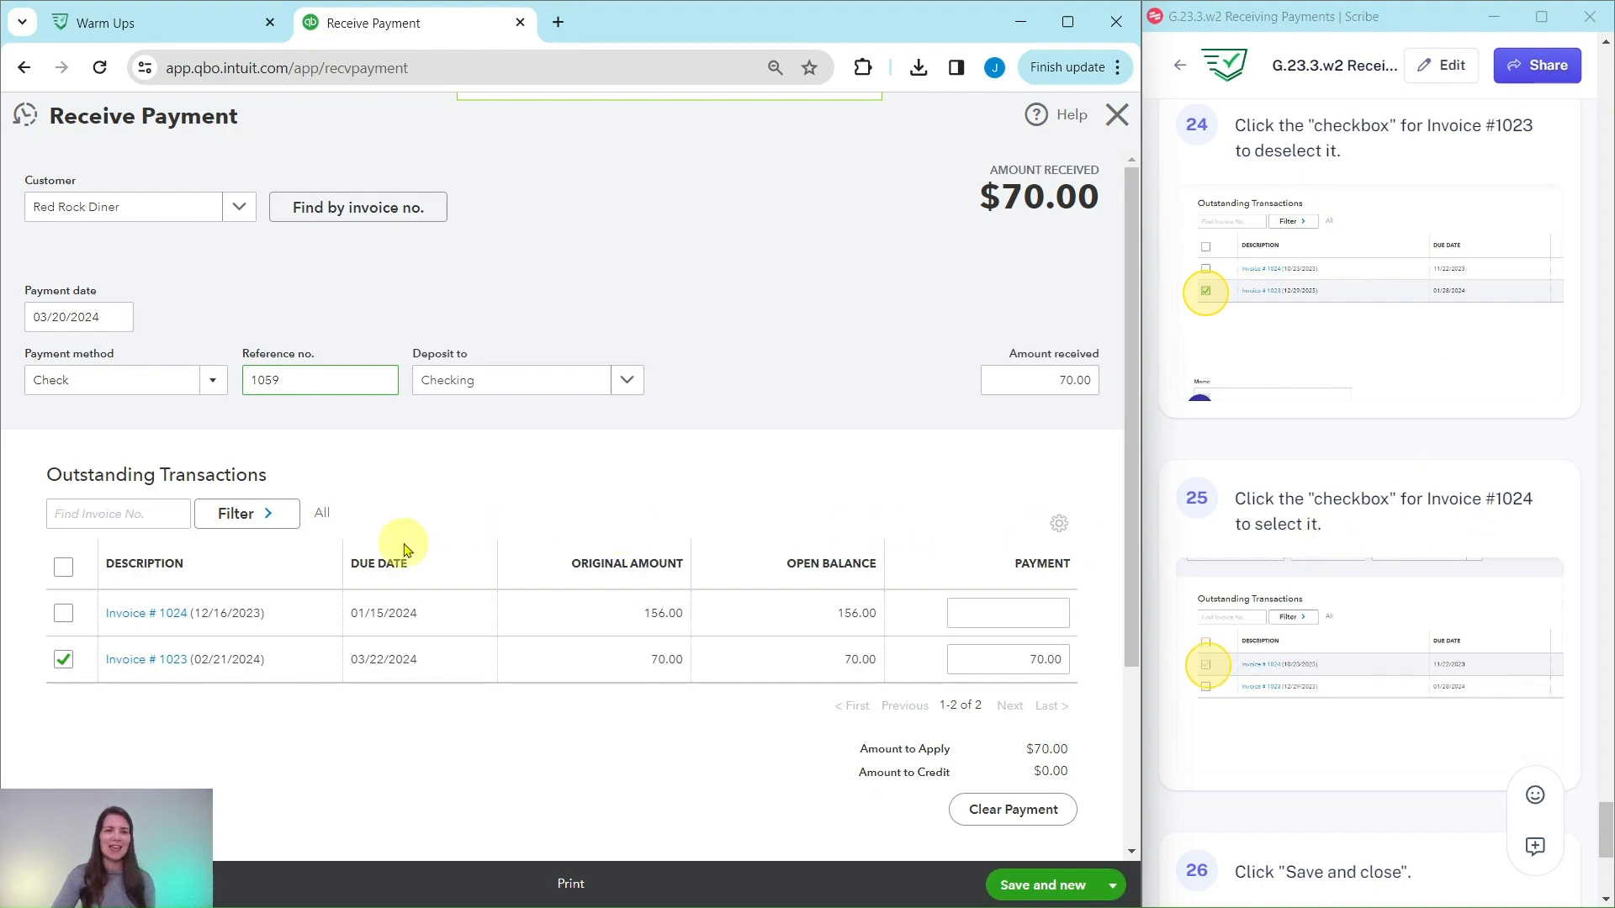
pyautogui.click(61, 661)
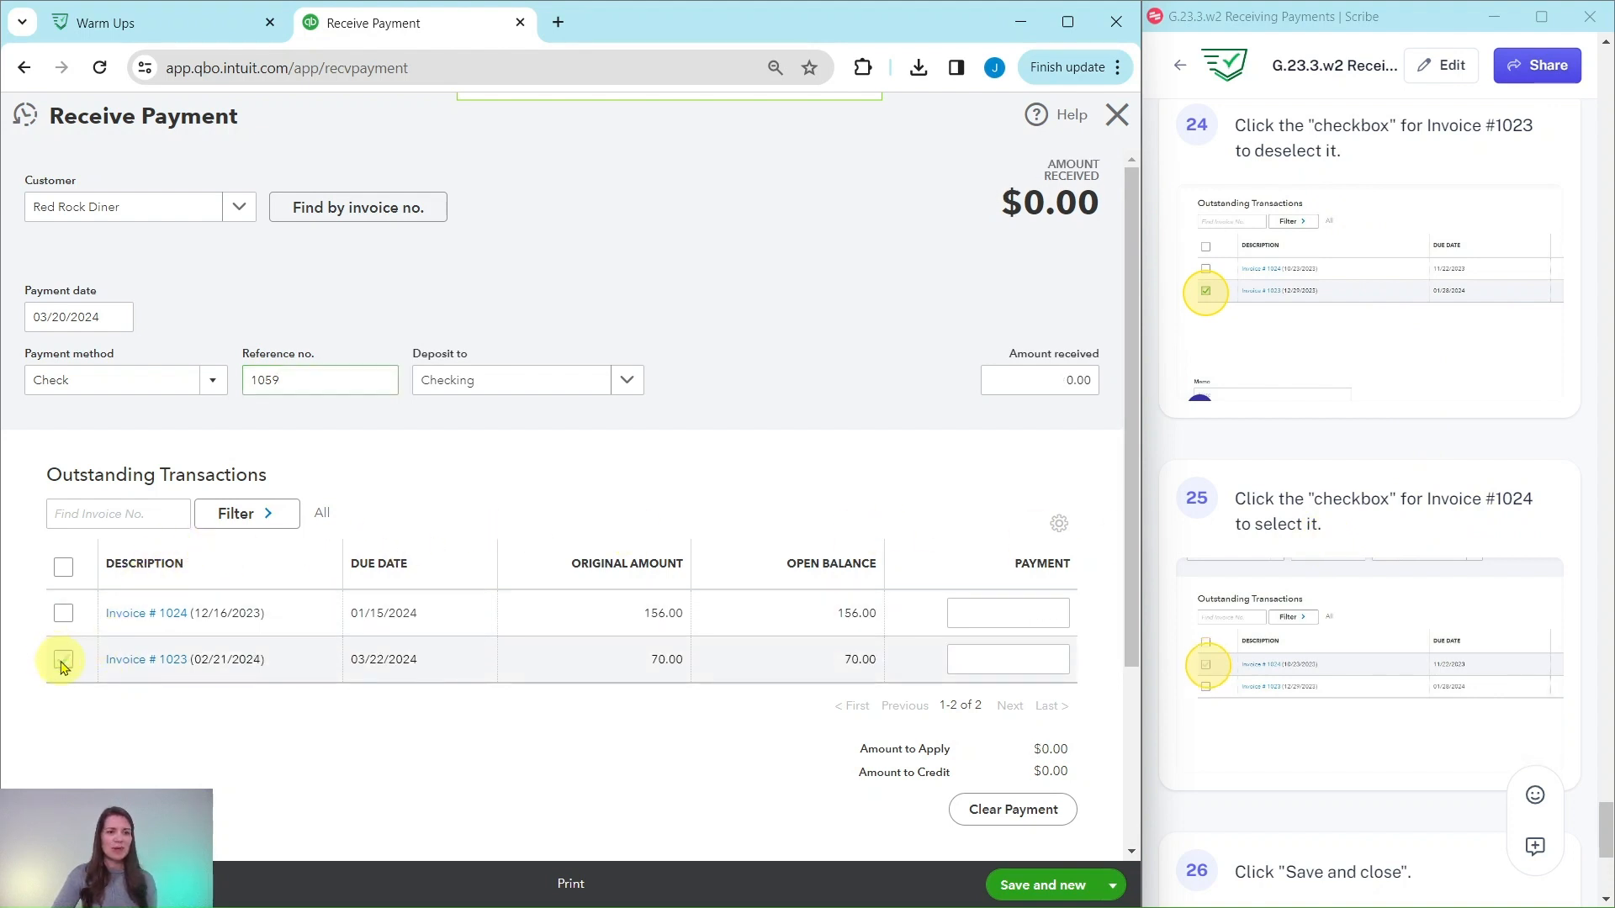
pyautogui.click(63, 613)
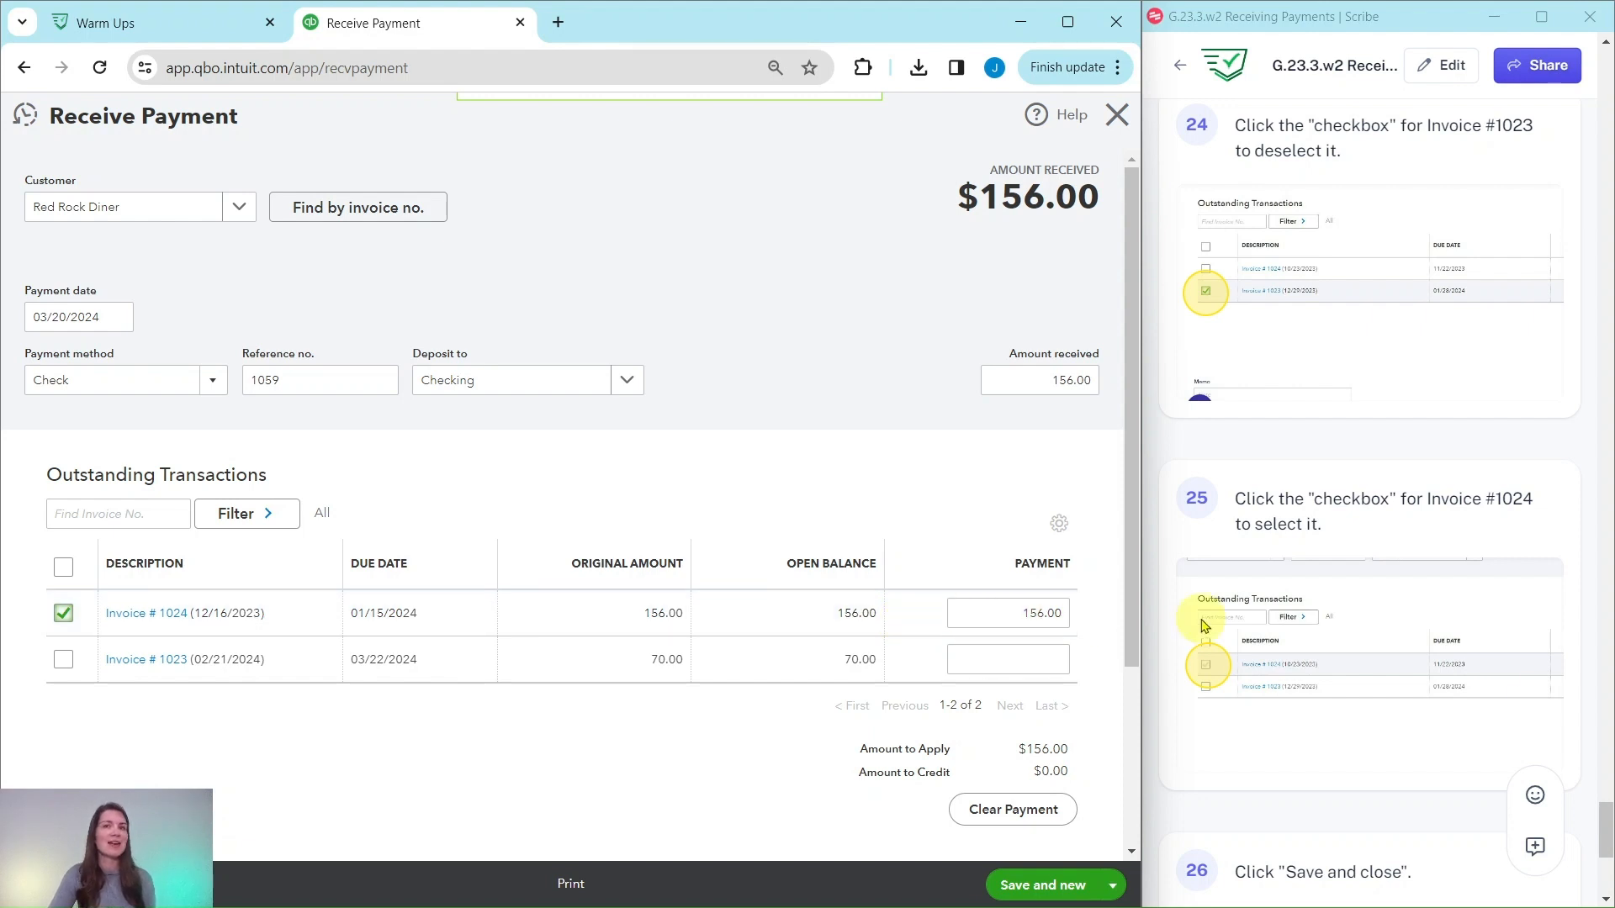
# Step: Save the Red Rock Diner payment and close the payment form
pyautogui.scroll(-4, 1212, 664)
pyautogui.scroll(-1, 1262, 559)
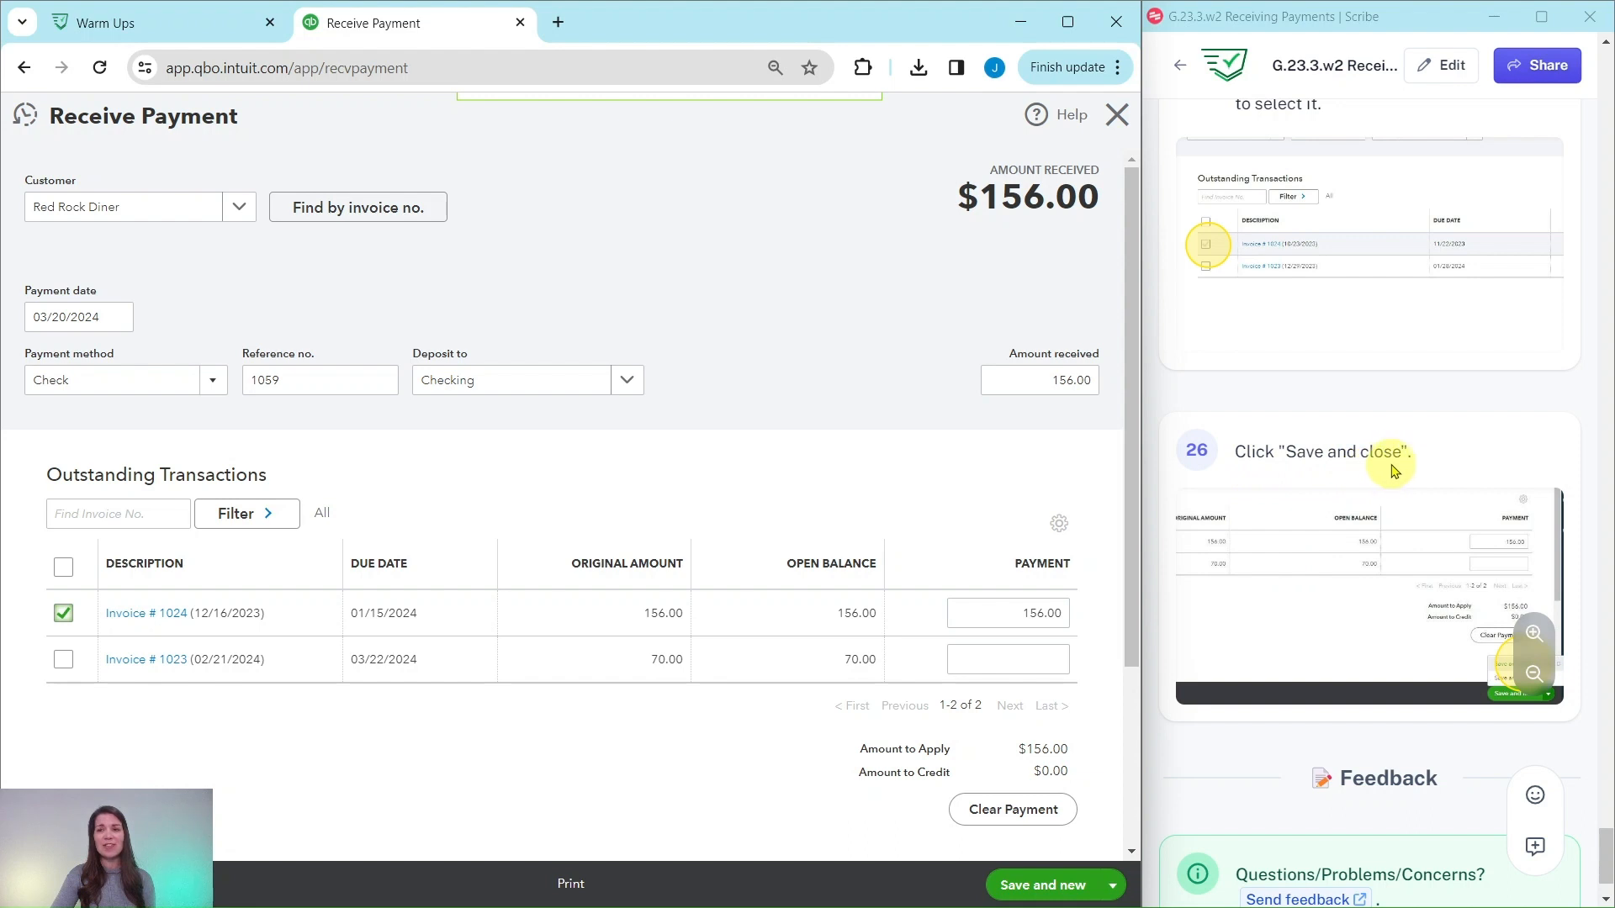
pyautogui.click(1115, 885)
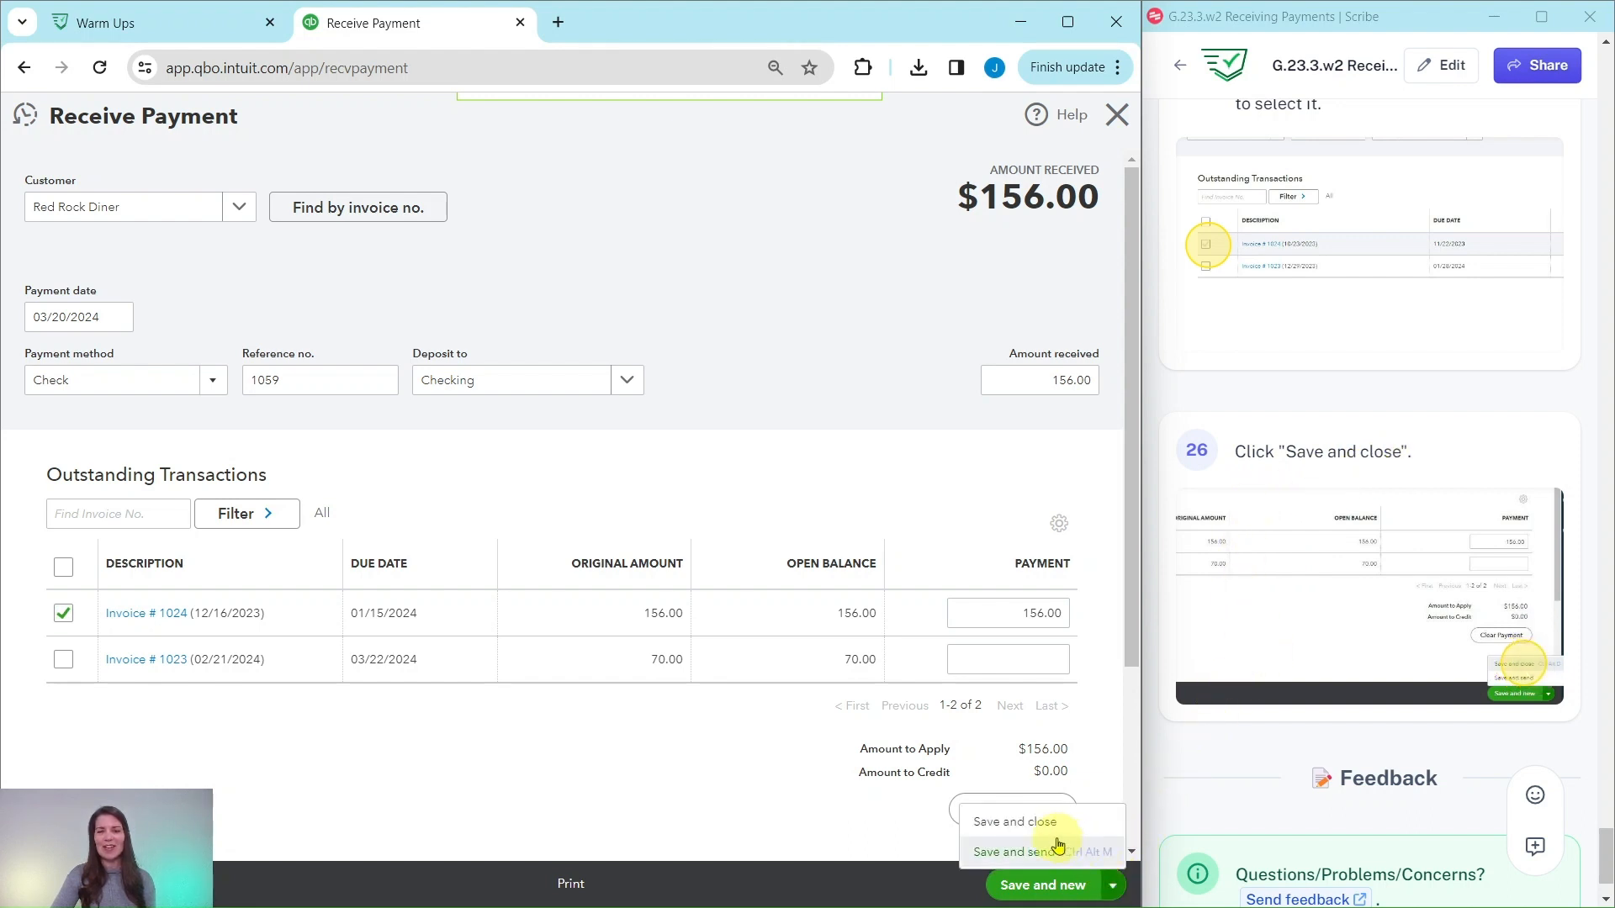
pyautogui.click(1011, 823)
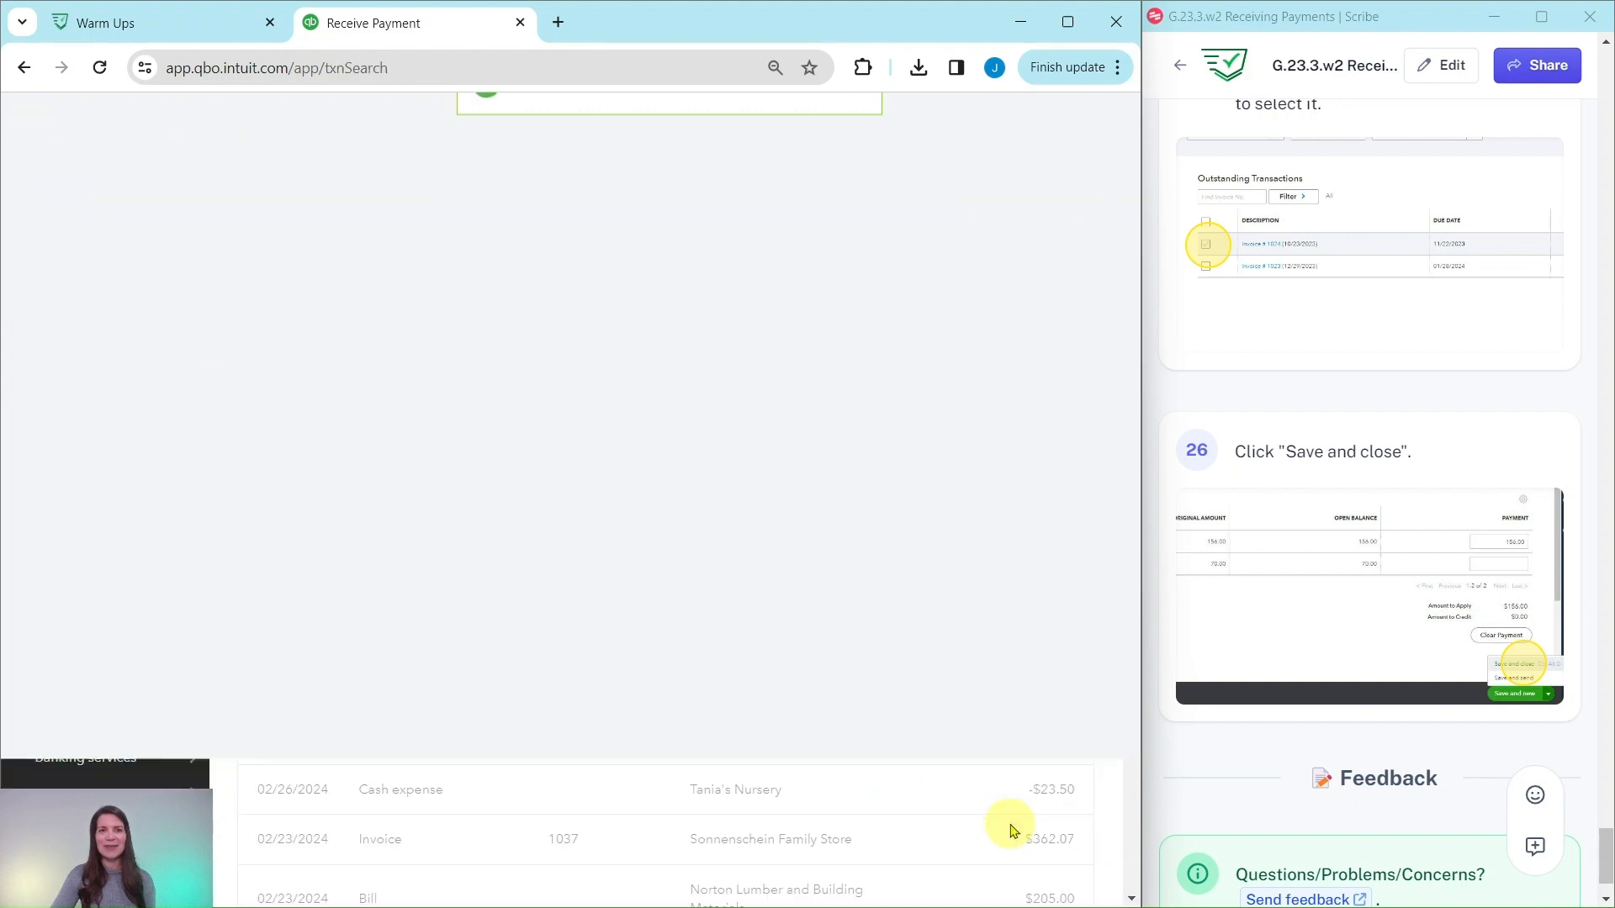